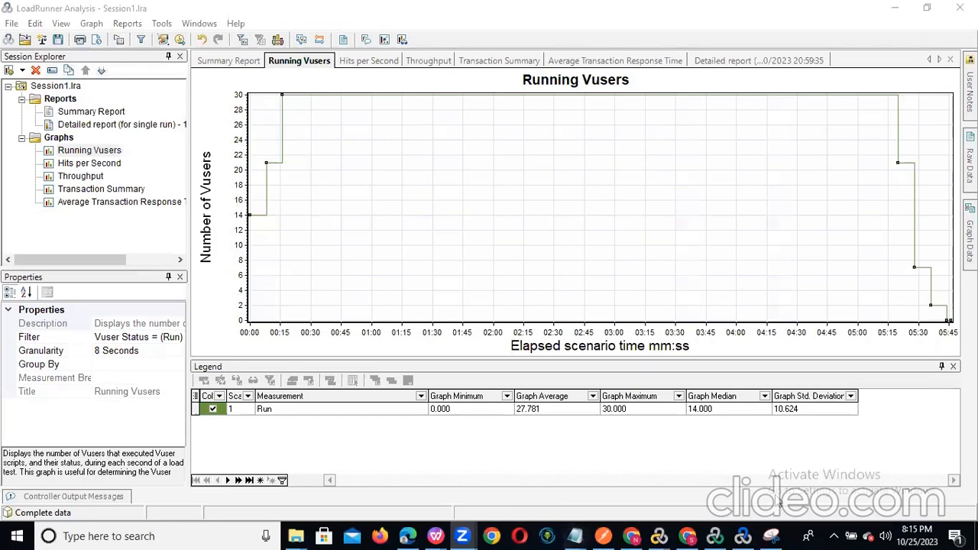
- Switch to LoadRunner Controller and select the api_testng group to show its schedule in Scenario1
click(712, 536)
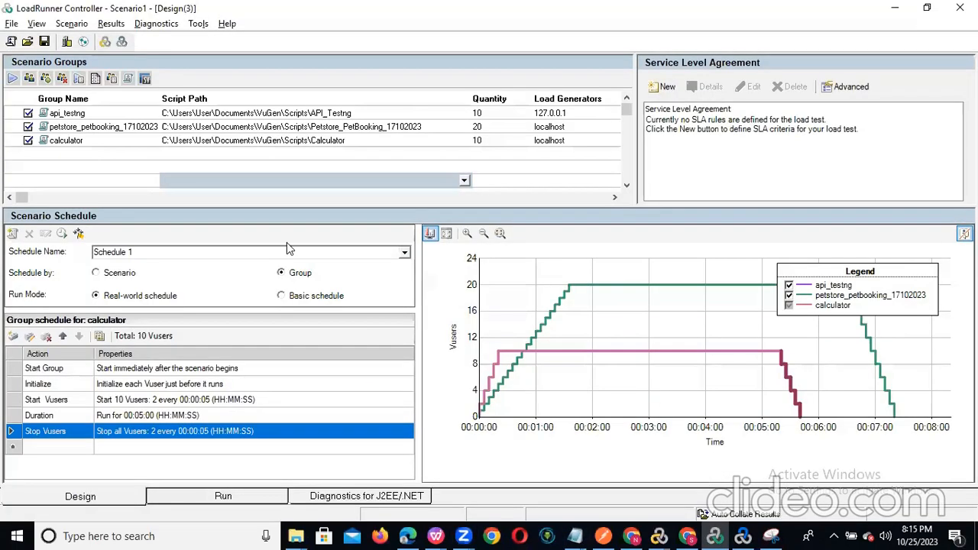
click(104, 150)
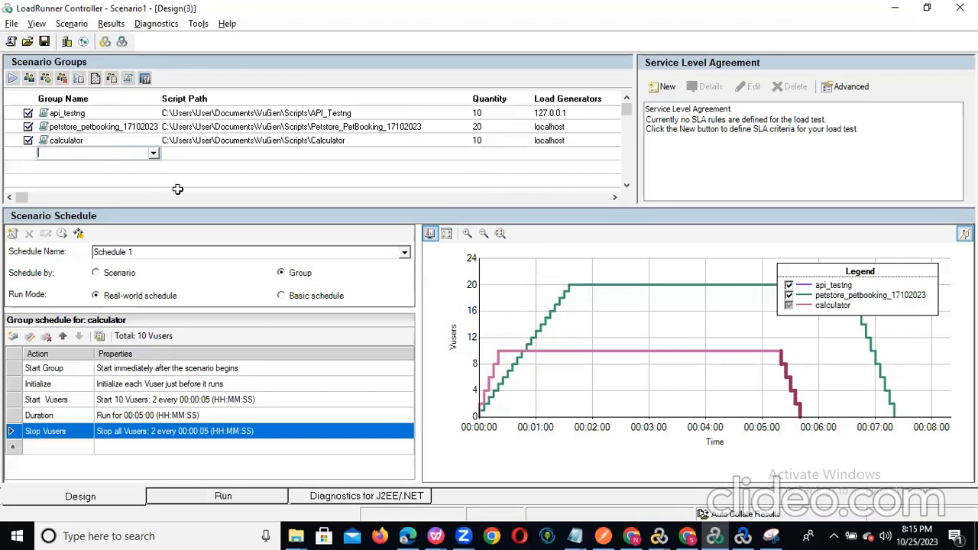
click(69, 498)
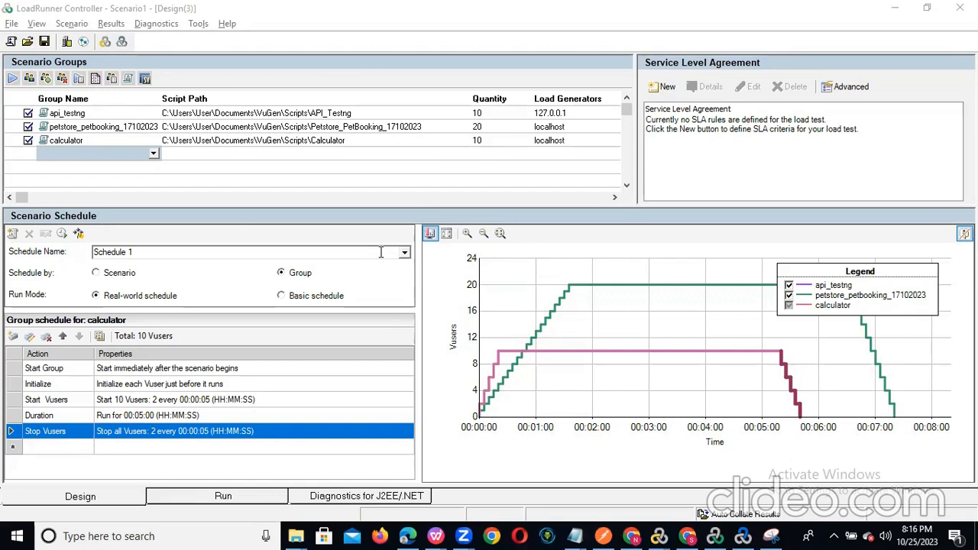
click(291, 167)
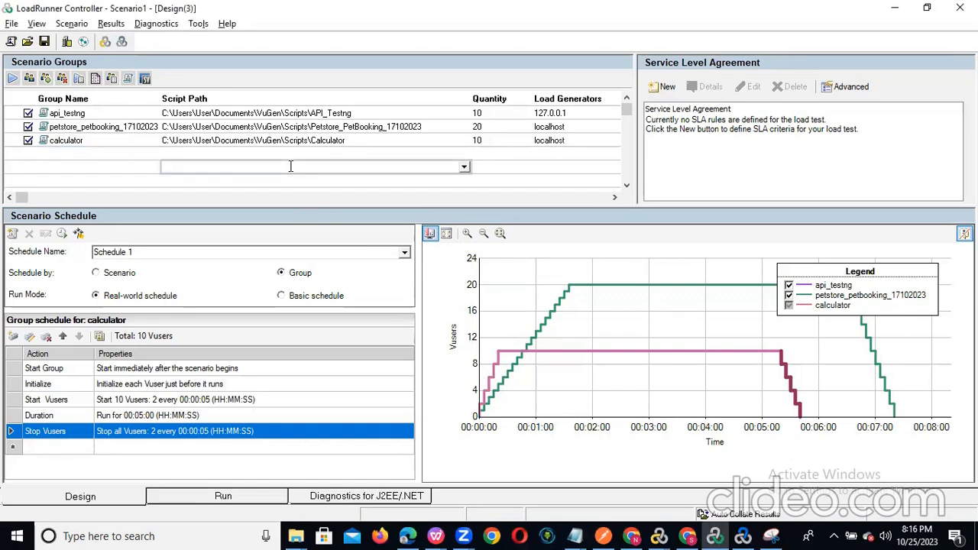
click(97, 158)
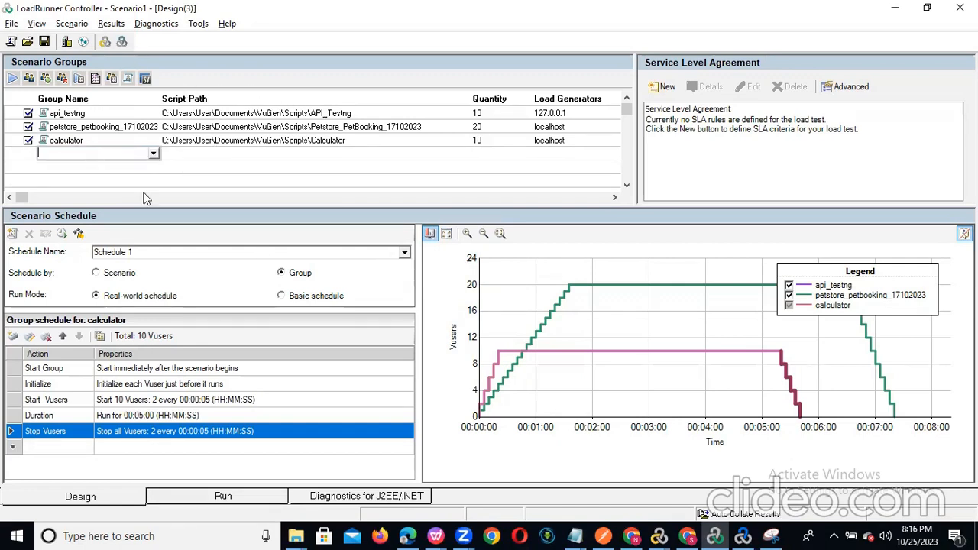
click(101, 113)
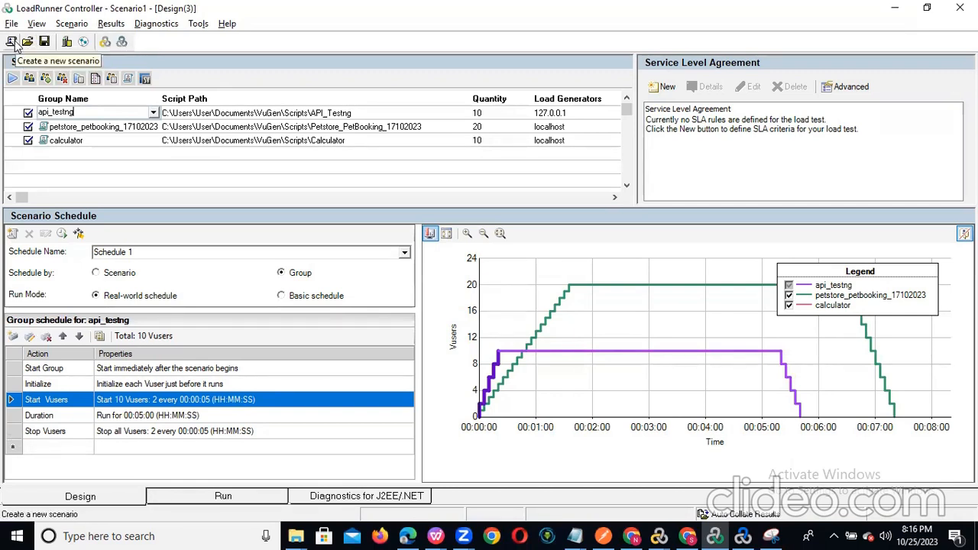
click(82, 84)
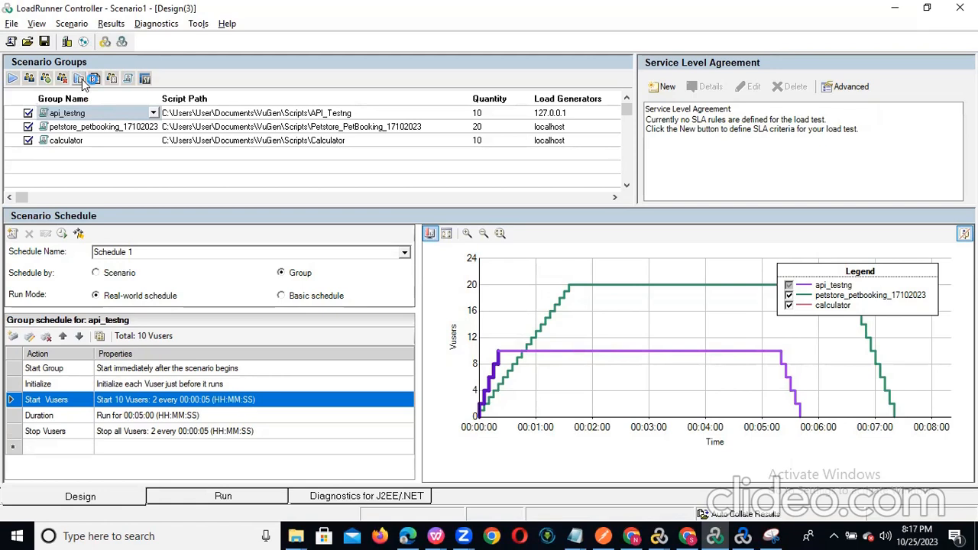
- In api_testng runtime settings, set Pacing to start each new iteration as soon as the previous ends
click(82, 84)
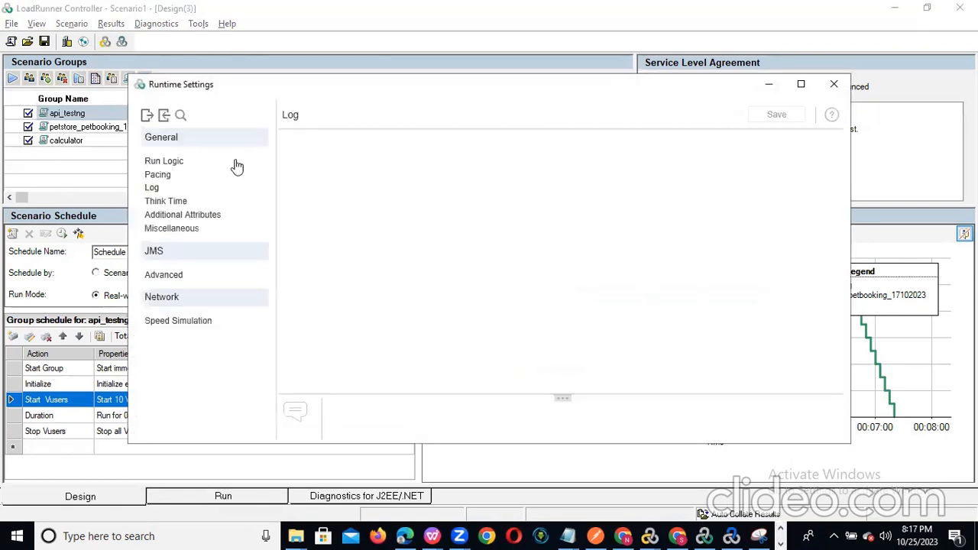
click(174, 163)
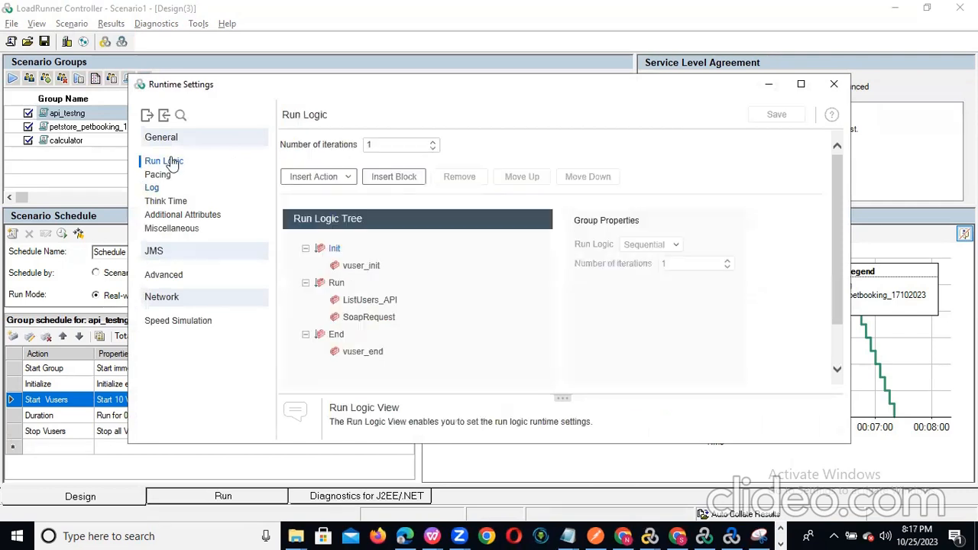
click(159, 177)
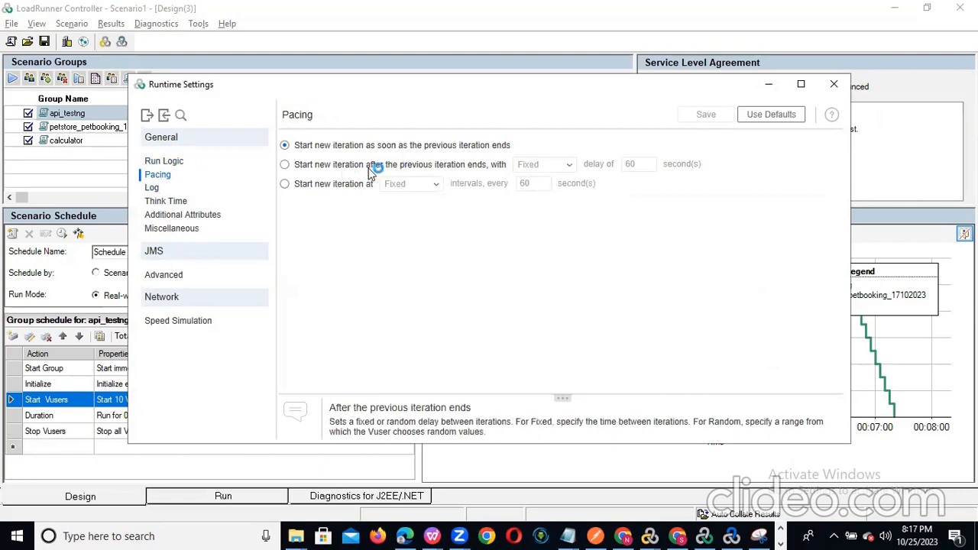
click(413, 146)
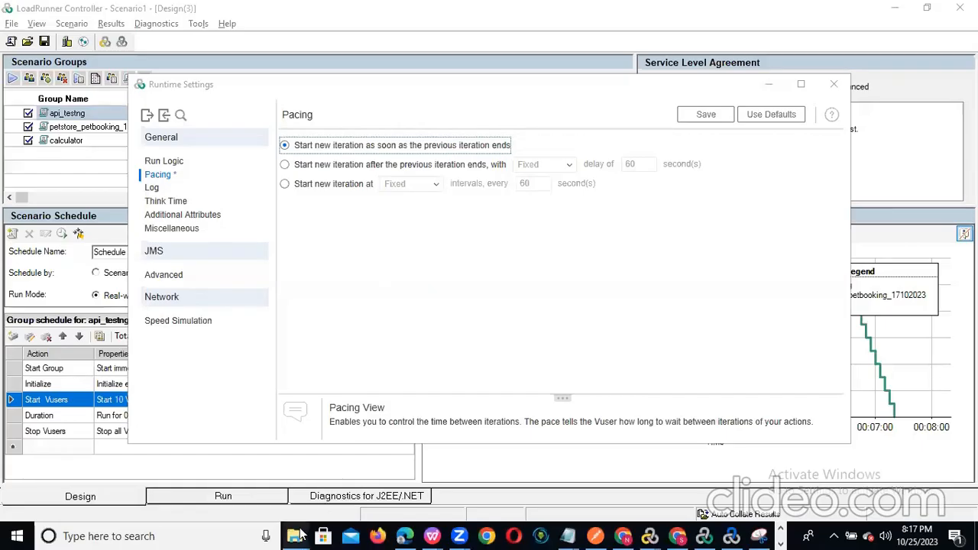
mouse_move(297, 536)
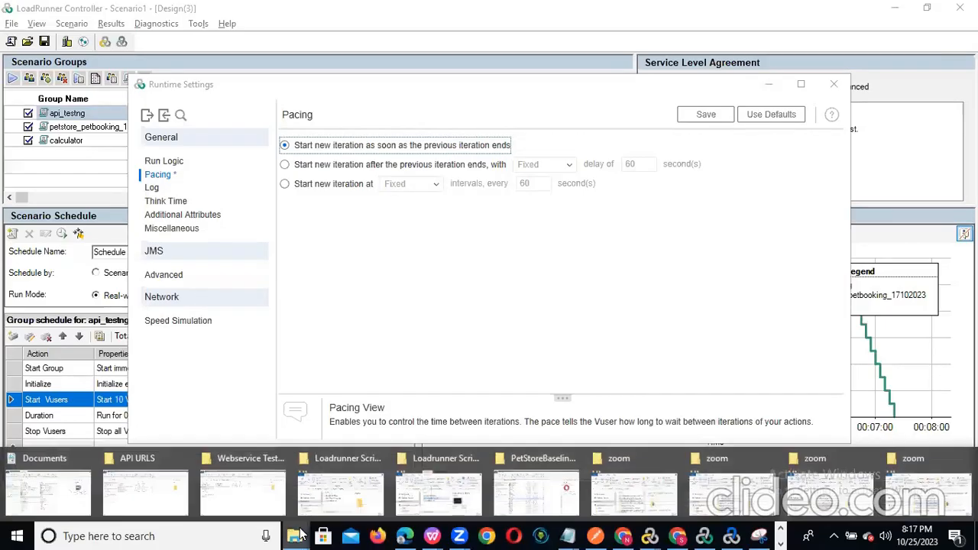
click(61, 483)
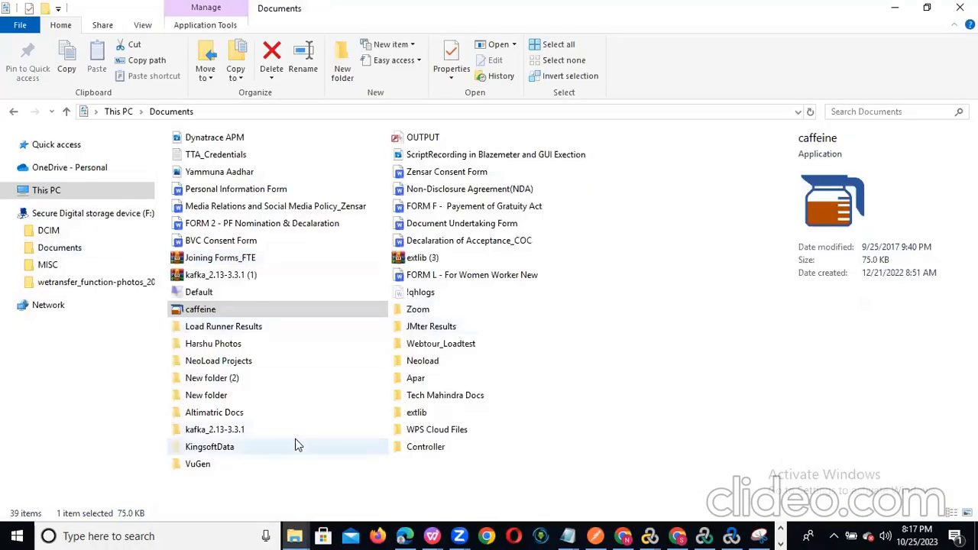
- Open Documents\Zoom and permanently delete all its contents
click(204, 469)
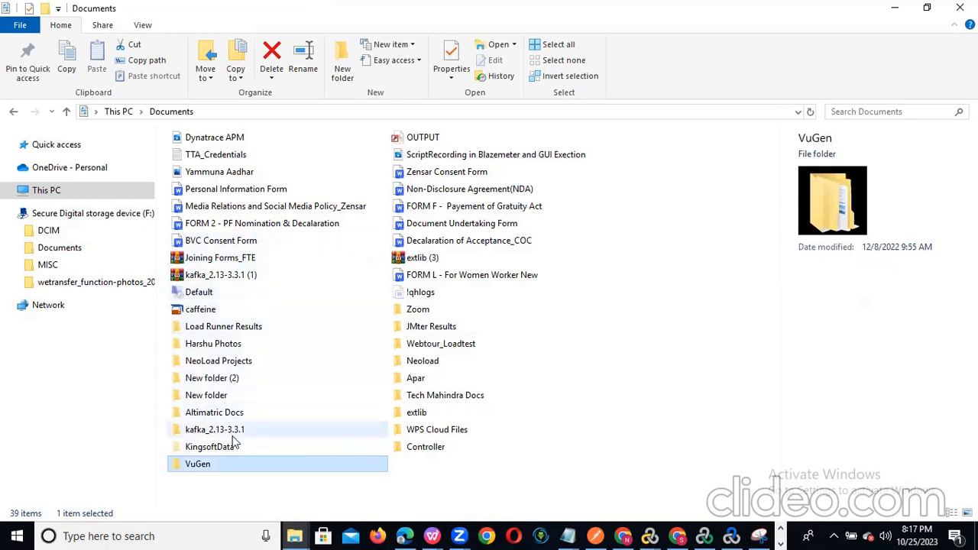
click(185, 319)
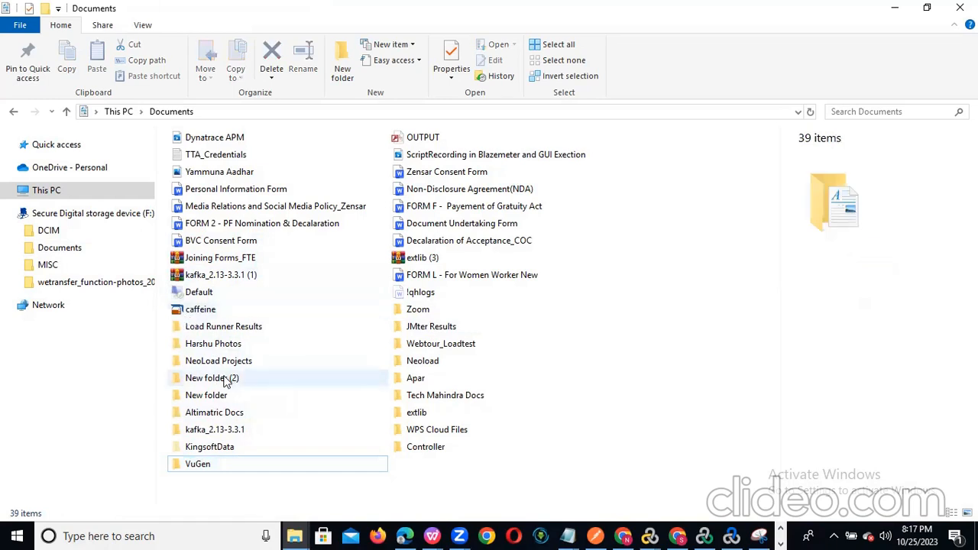
click(223, 402)
text(zo)
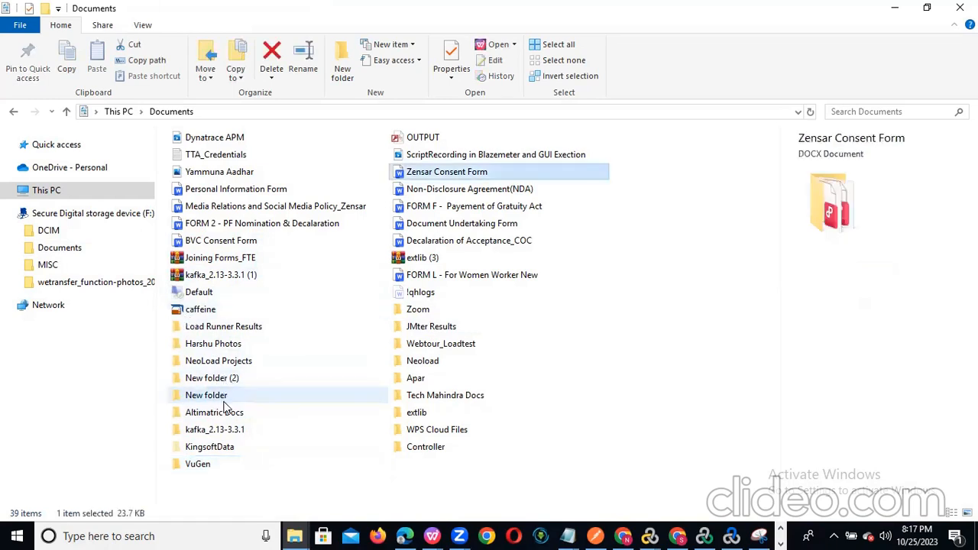
double_click(457, 310)
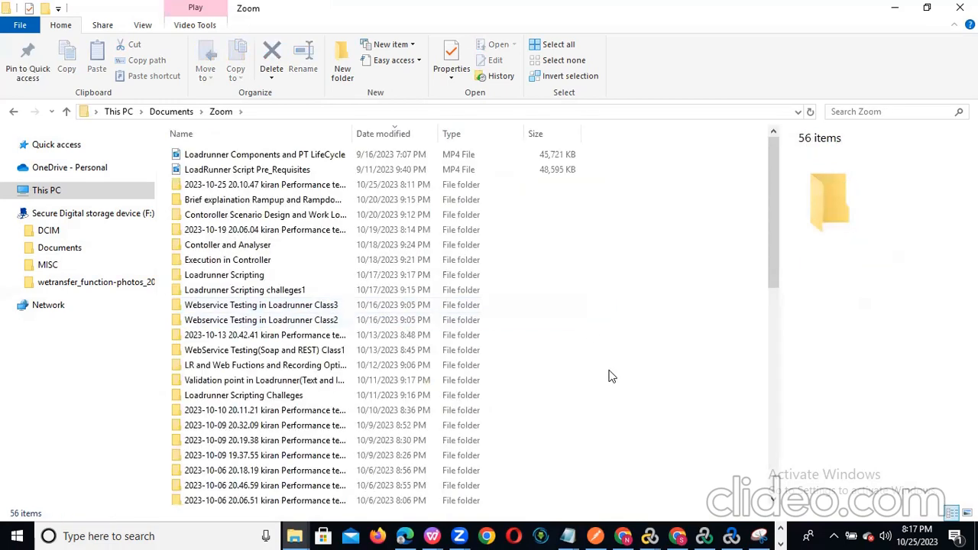
key(ctrl+a)
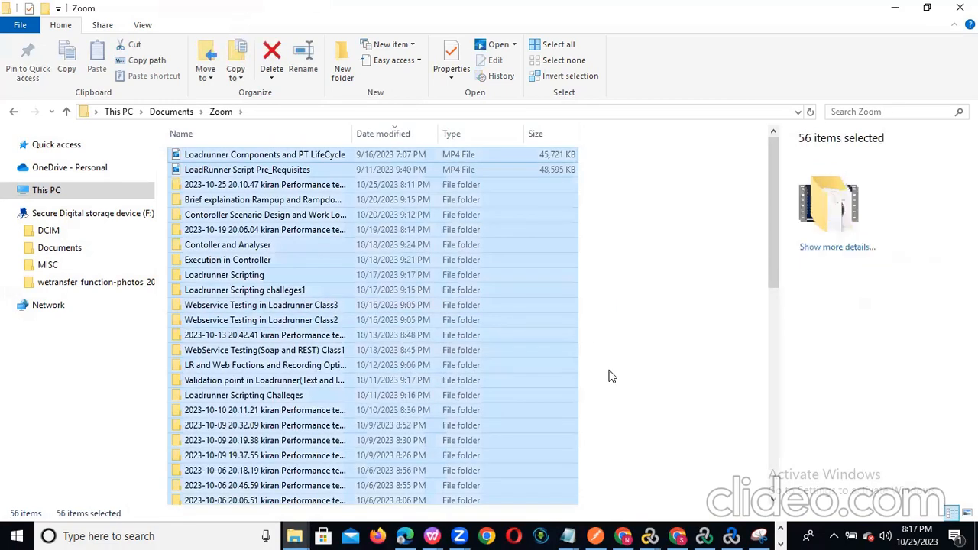
key(shift+Delete)
key(Escape)
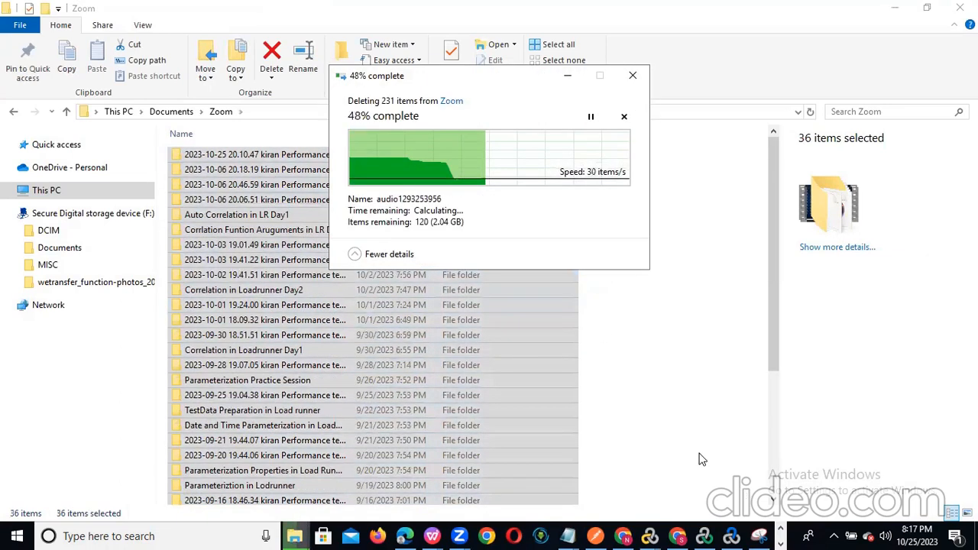
- Return to the LoadRunner Controller window
key(alt+Tab)
key(Tab)
key(Tab)
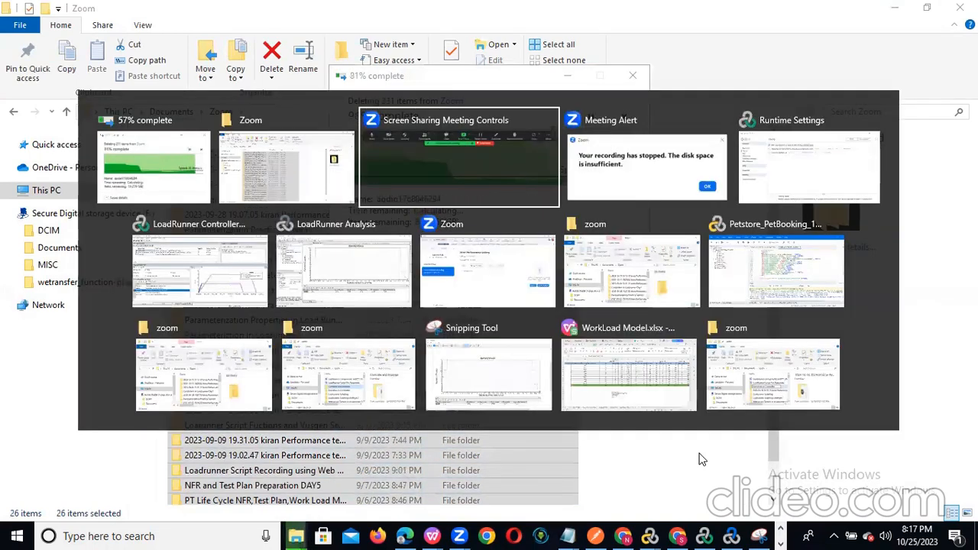
key(alt+Tab)
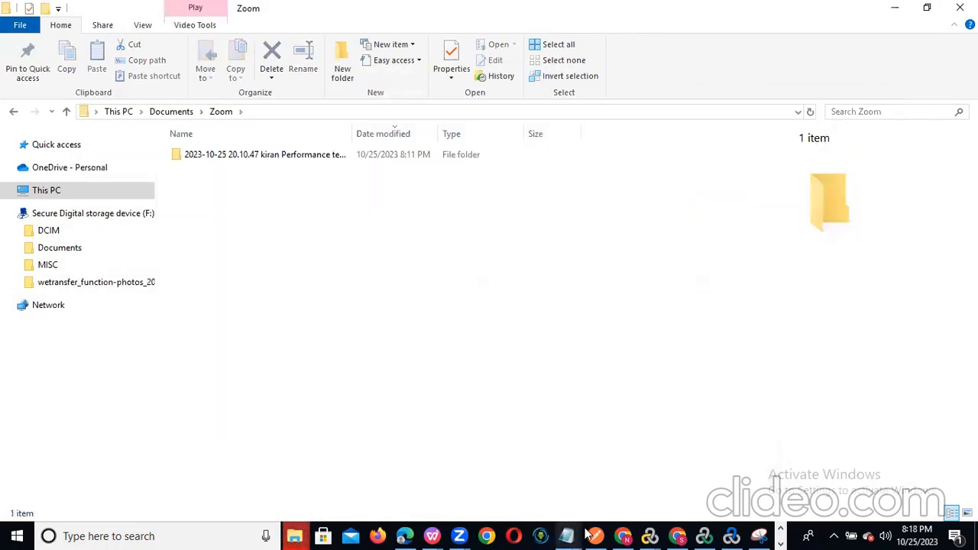
click(704, 536)
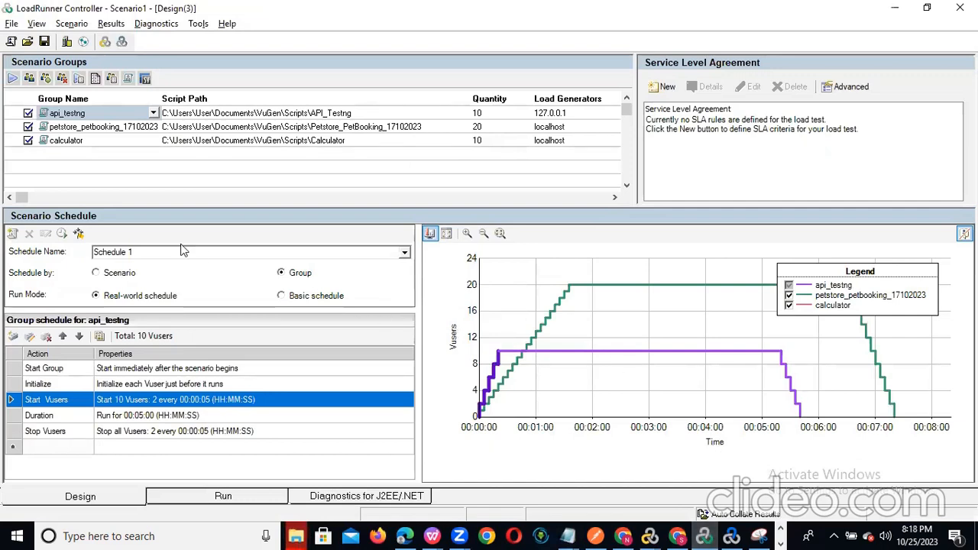
- Review the Log, Think Time and Miscellaneous pages, keeping think time replayed as recorded, then close runtime settings
click(171, 164)
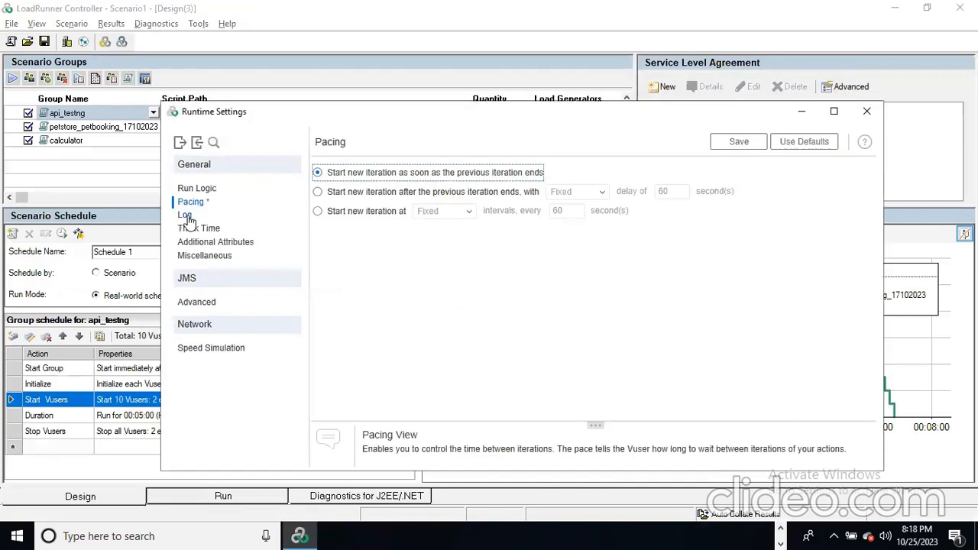
click(185, 217)
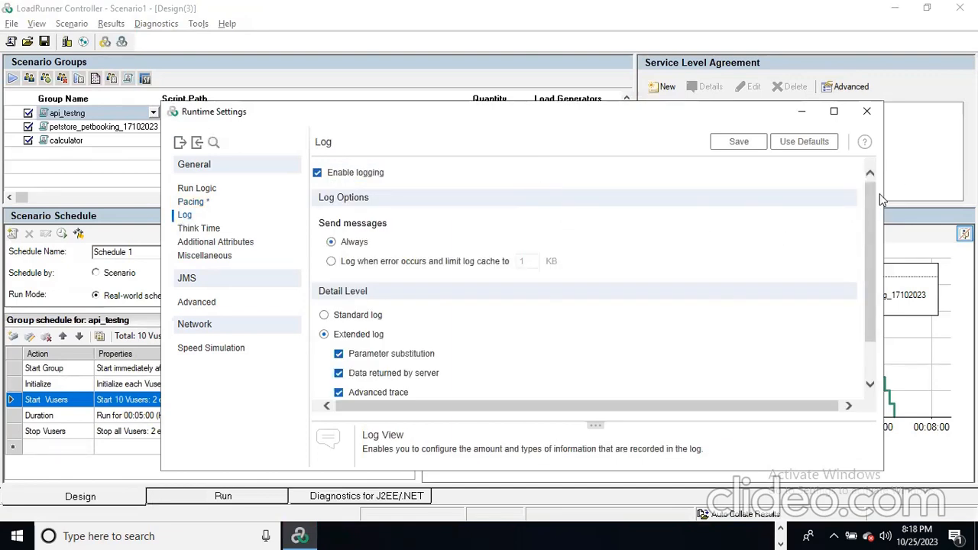
mouse_move(878, 205)
mouse_down()
mouse_move(868, 252)
mouse_move(868, 210)
mouse_up()
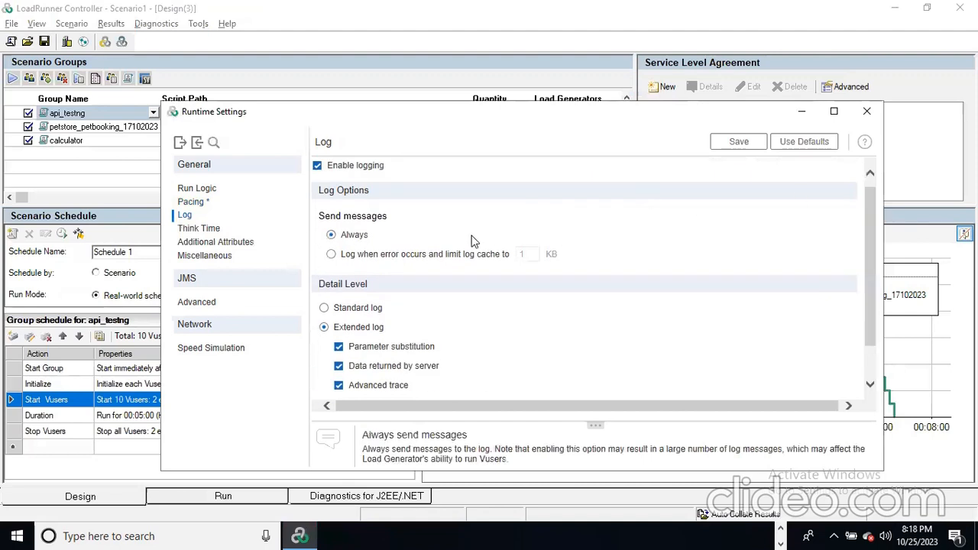
click(199, 228)
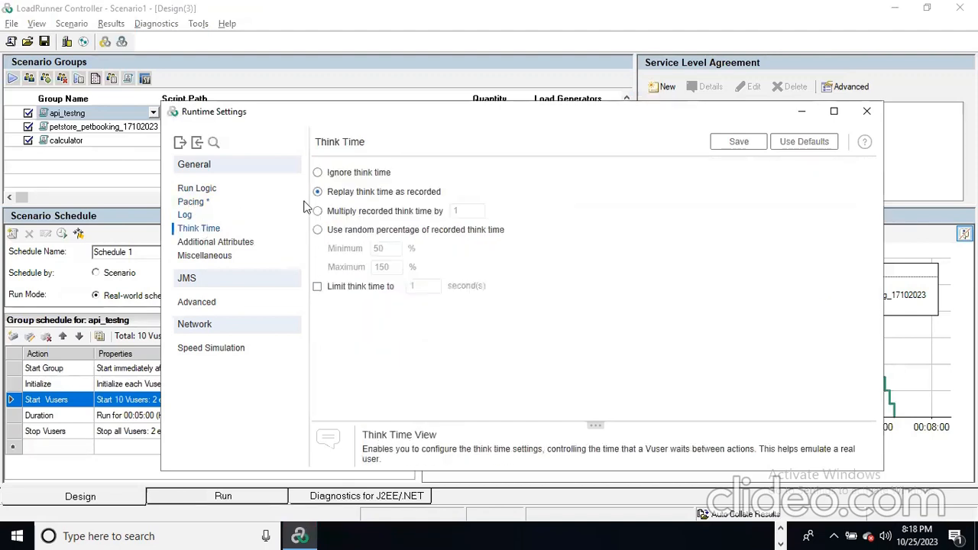
click(348, 174)
click(343, 192)
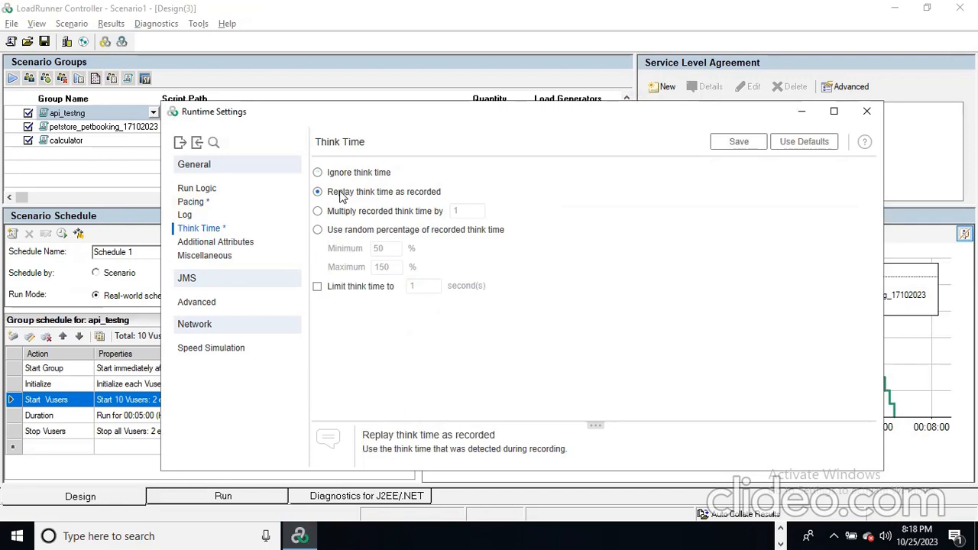
click(191, 257)
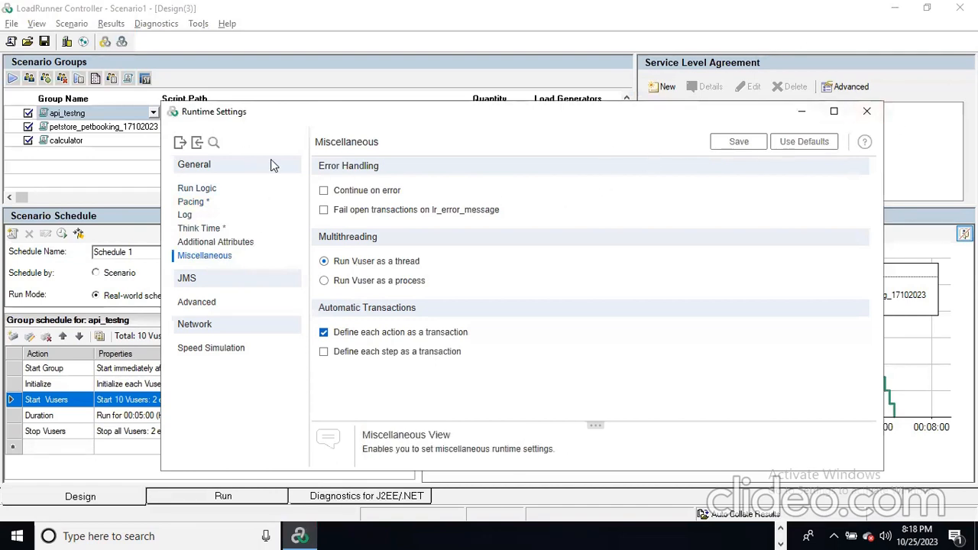
click(866, 111)
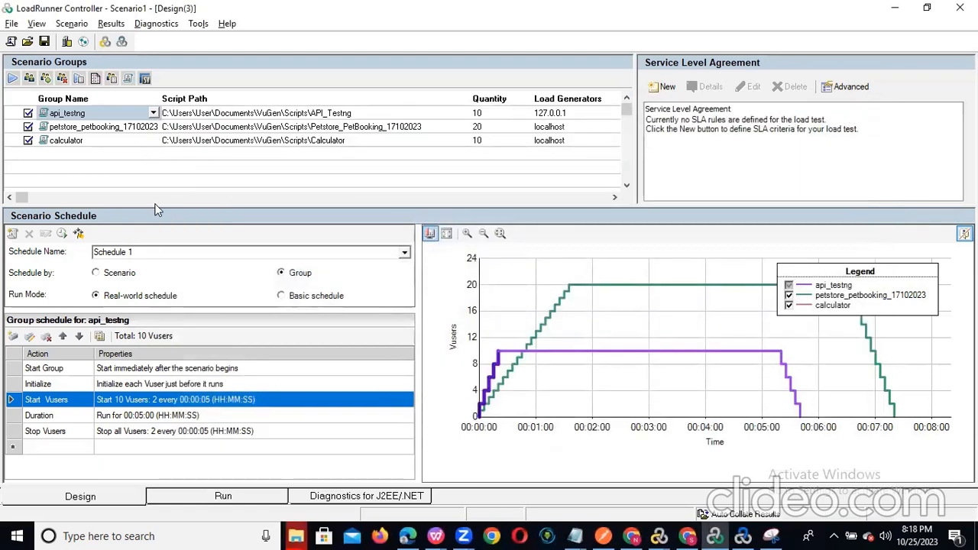
- Set api_testng pacing to a fixed 60-second delay after each iteration, then review Think Time and Miscellaneous
click(78, 79)
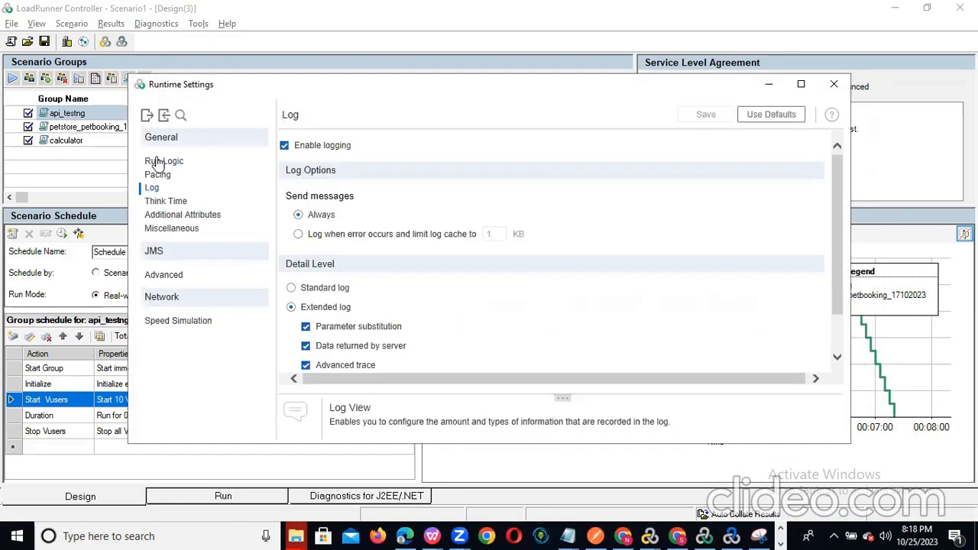
click(156, 161)
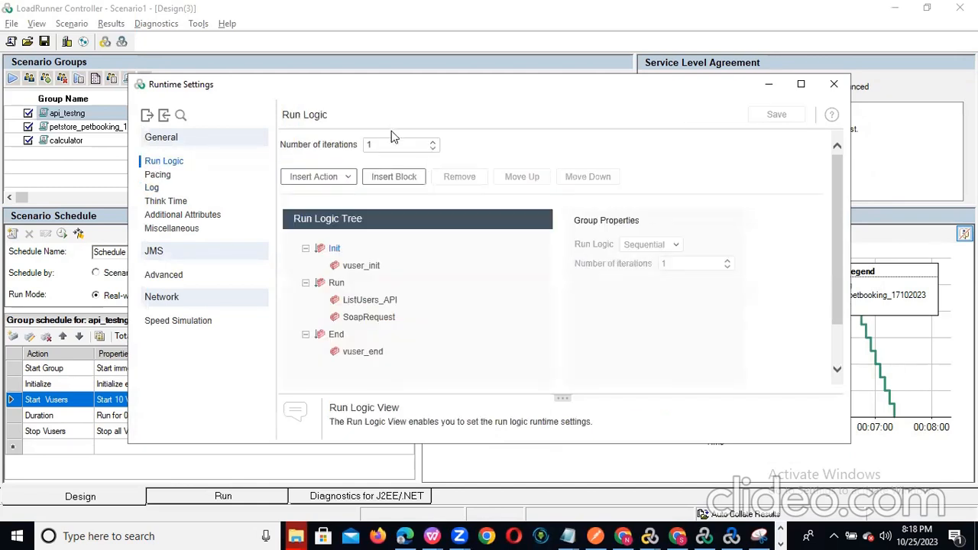
click(157, 176)
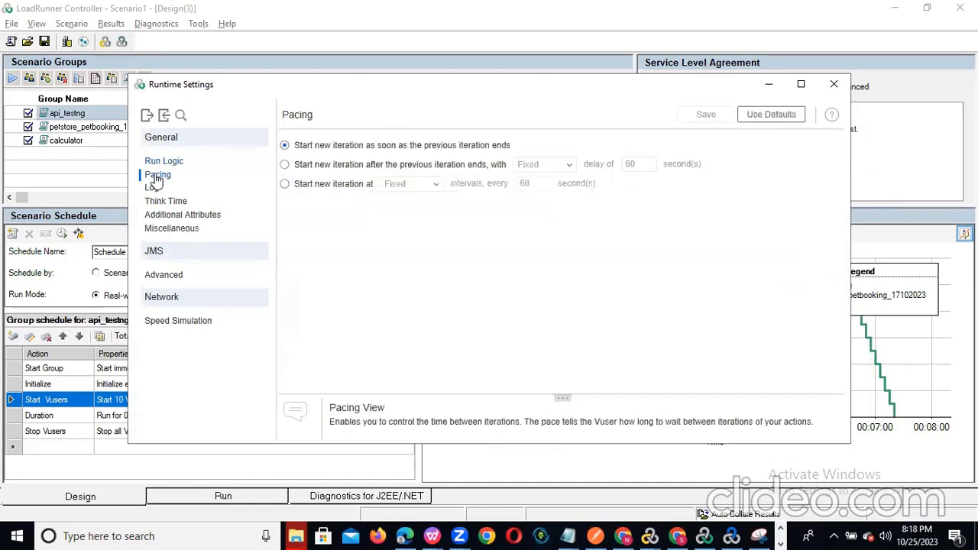
click(337, 170)
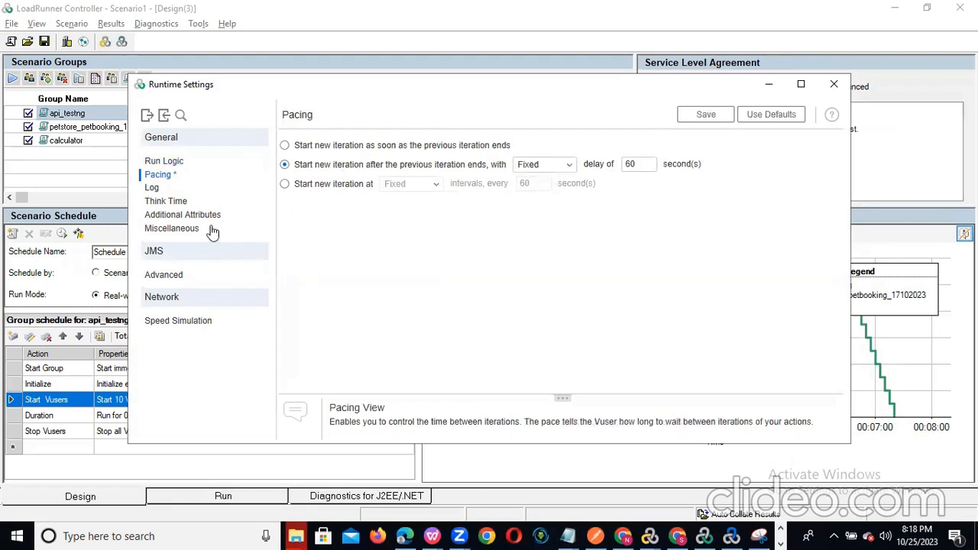
click(162, 204)
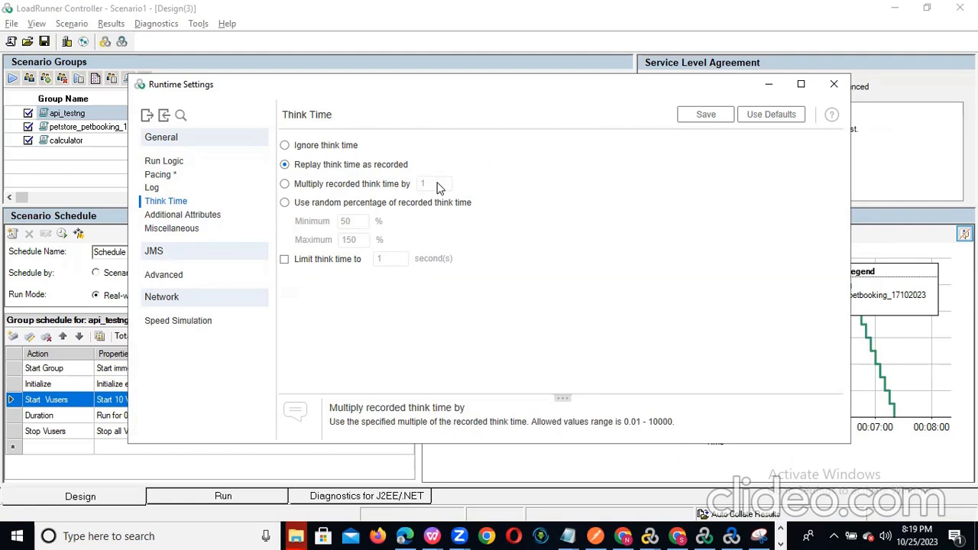
click(171, 233)
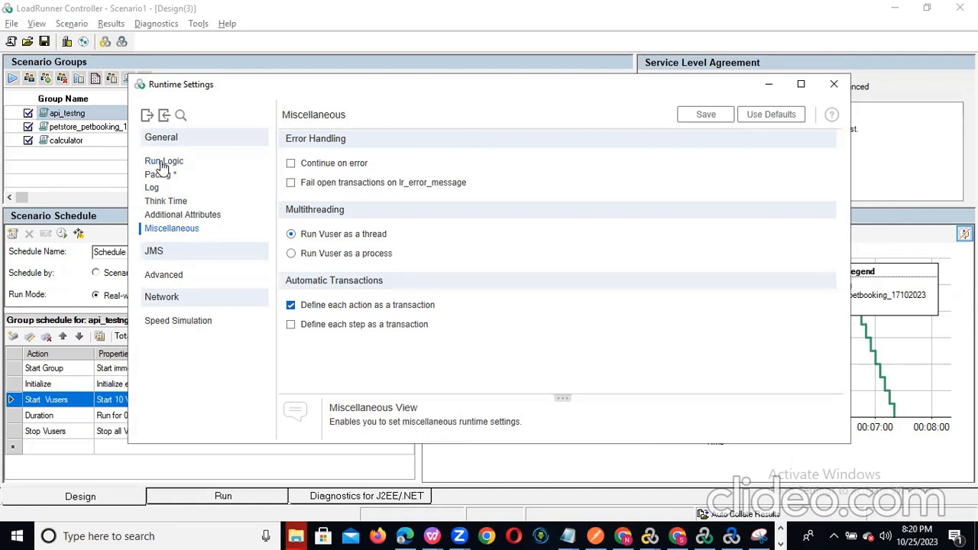
click(839, 83)
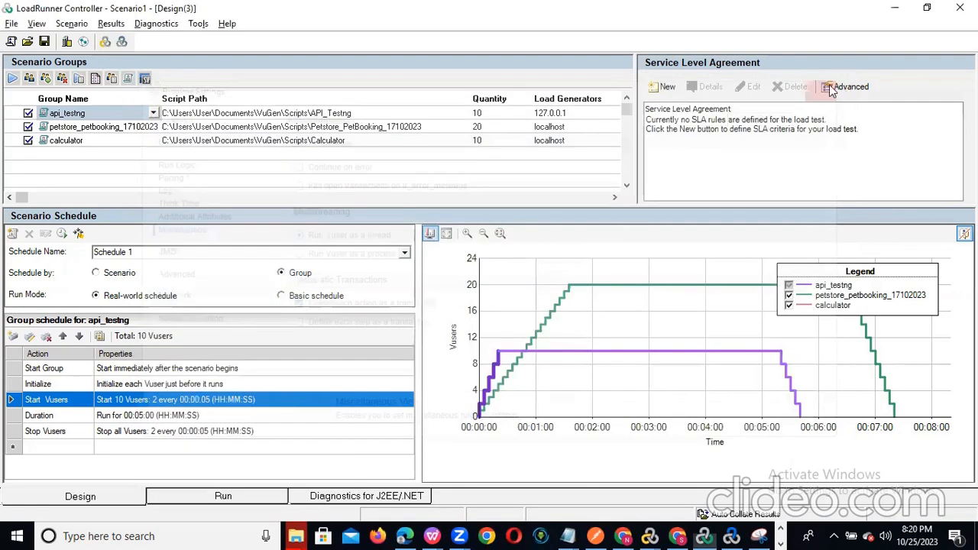
click(118, 126)
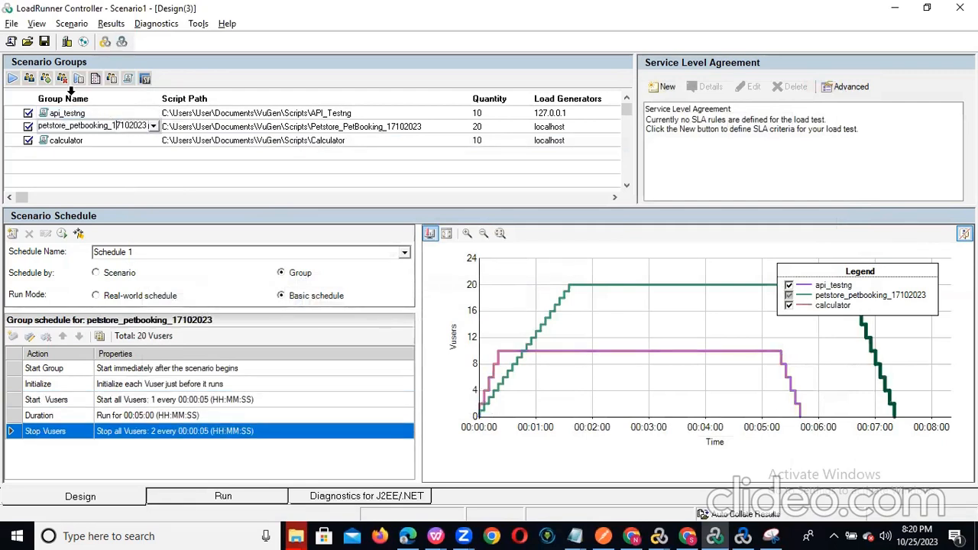
click(131, 233)
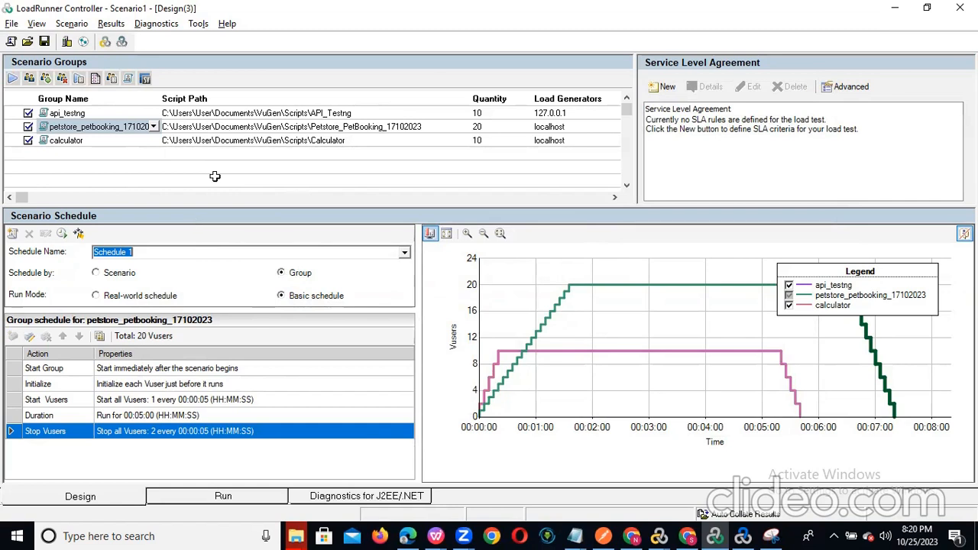
click(579, 114)
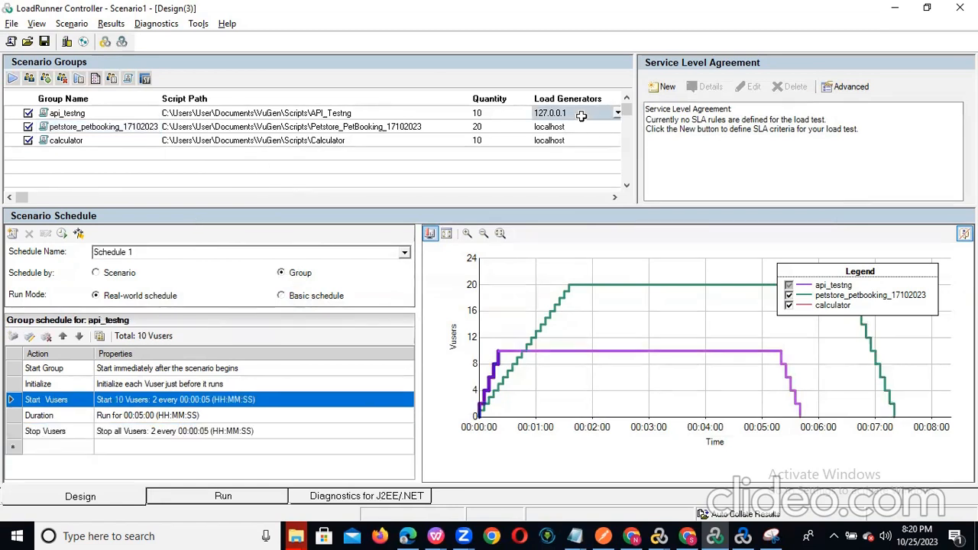
- Disconnect and reconnect the 127.0.0.1 and localhost load generators until both show Ready
click(66, 43)
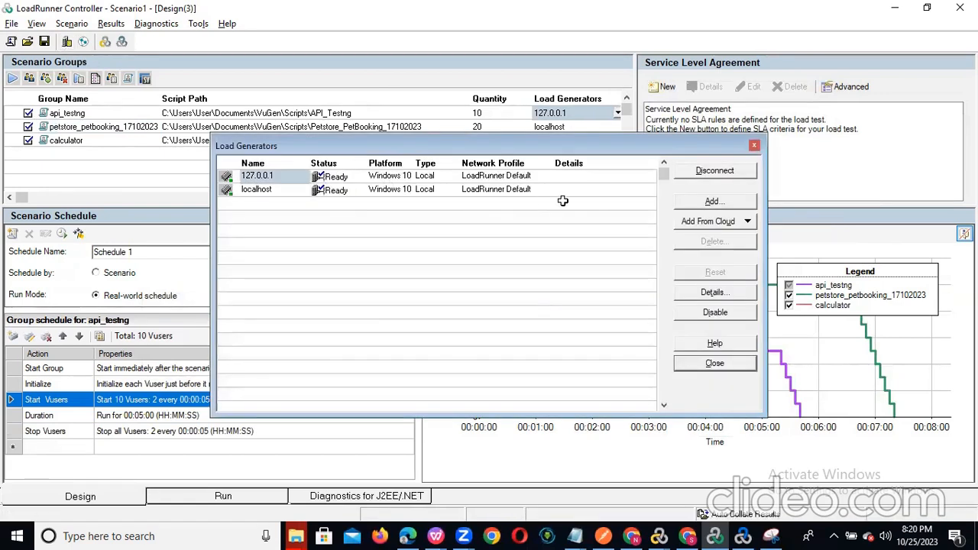
click(711, 175)
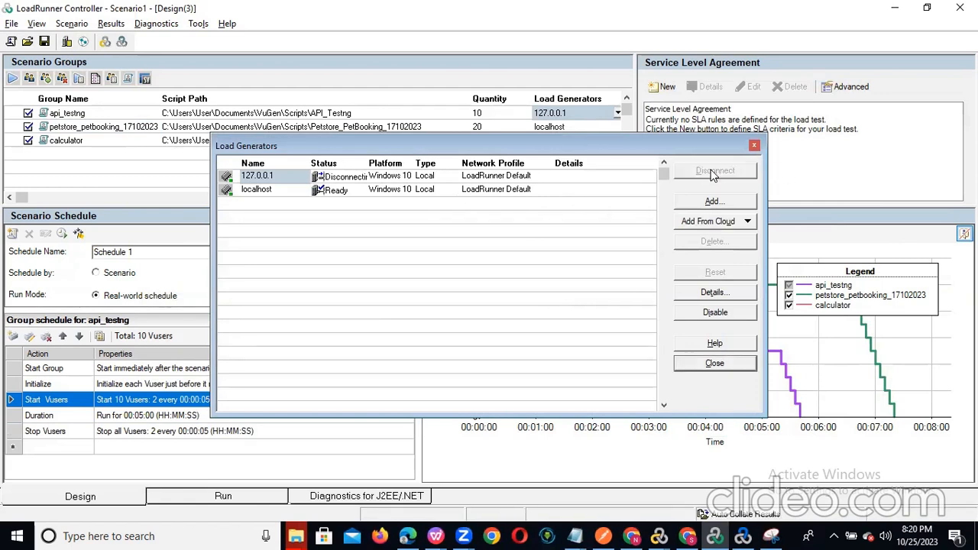
click(340, 190)
click(717, 172)
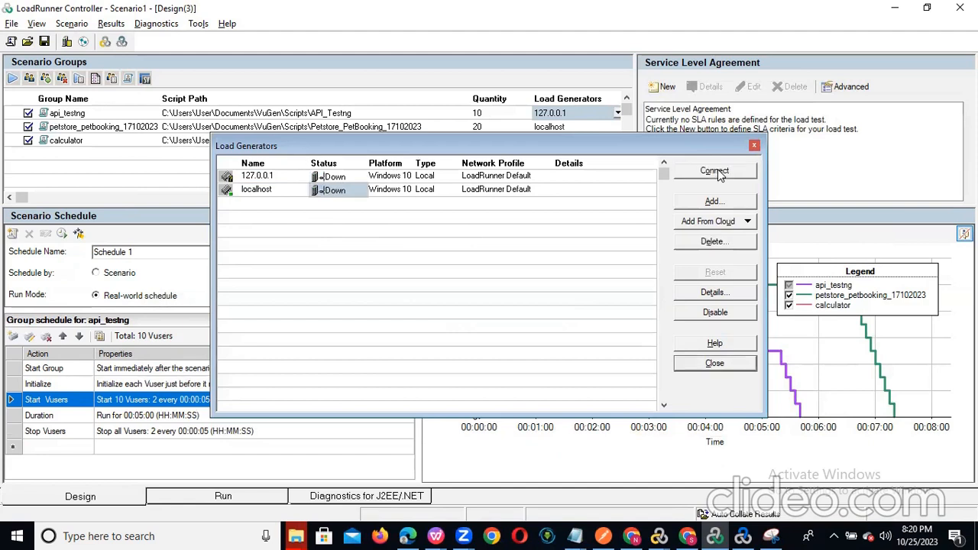
click(340, 176)
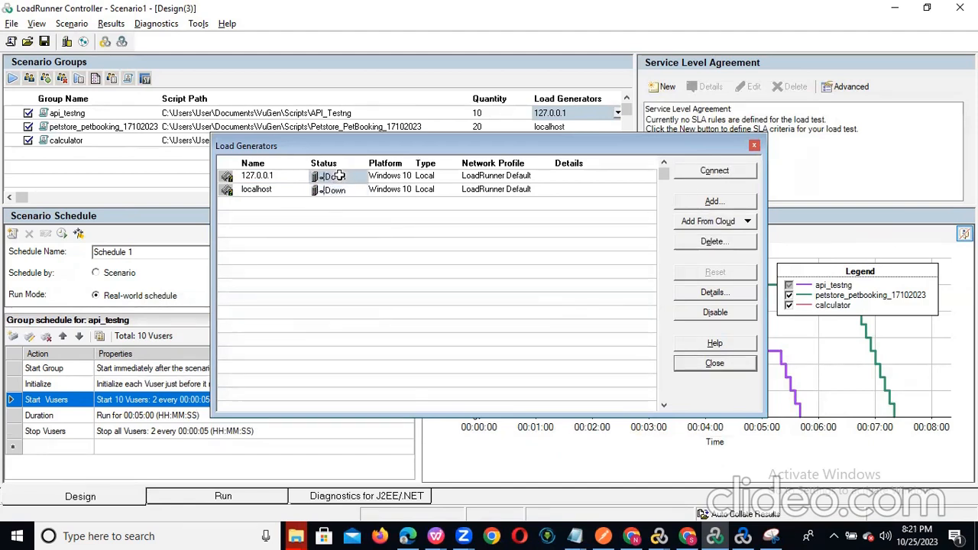
click(730, 175)
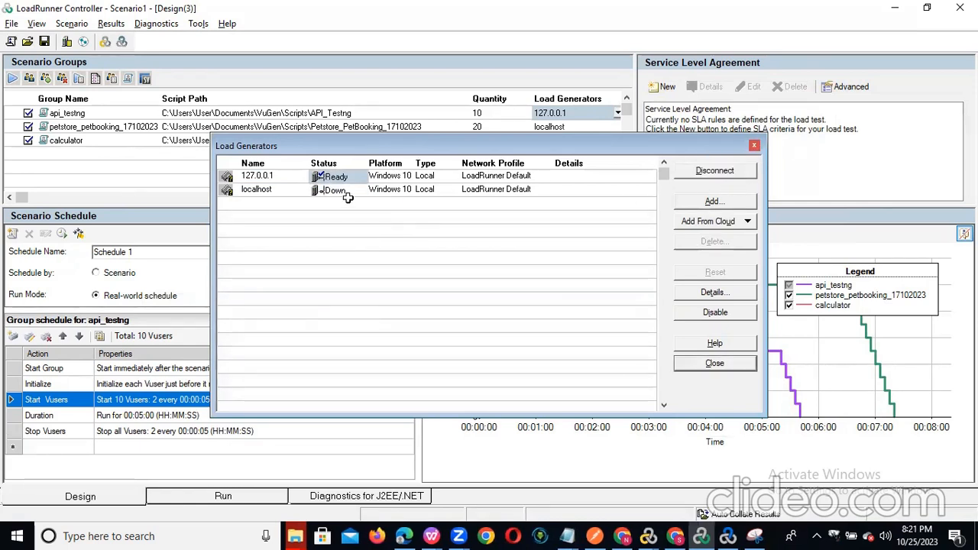
click(346, 200)
click(349, 190)
click(715, 172)
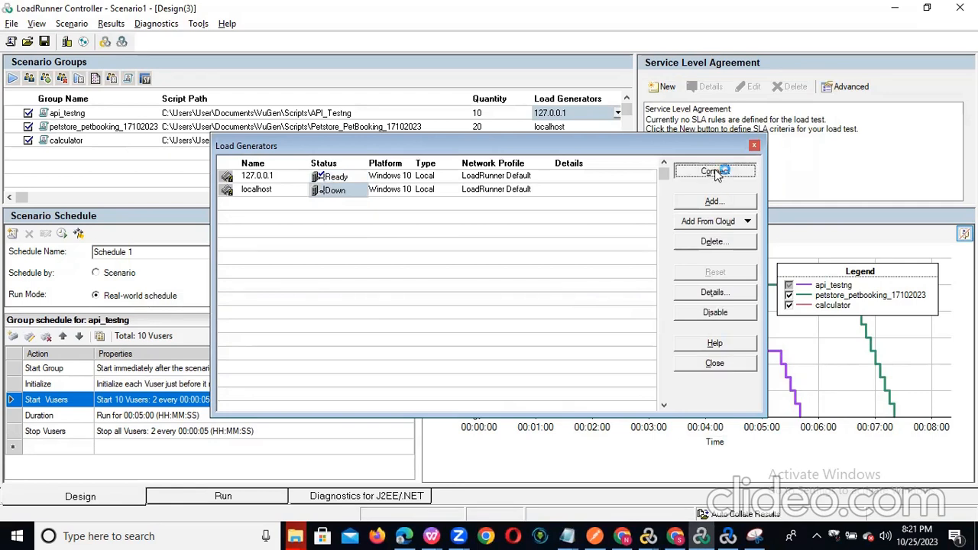
- Open the Add New Load Generator dialog
click(263, 204)
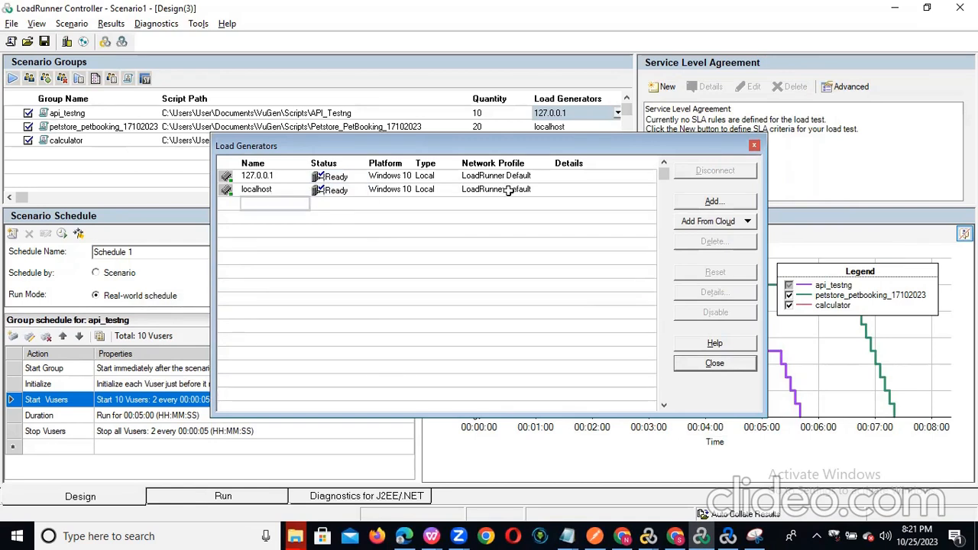
click(395, 204)
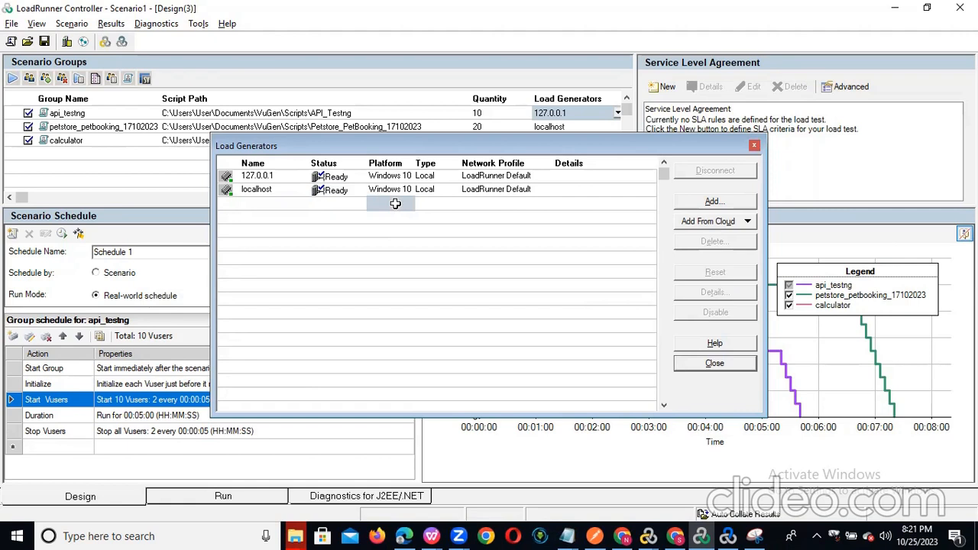
click(714, 201)
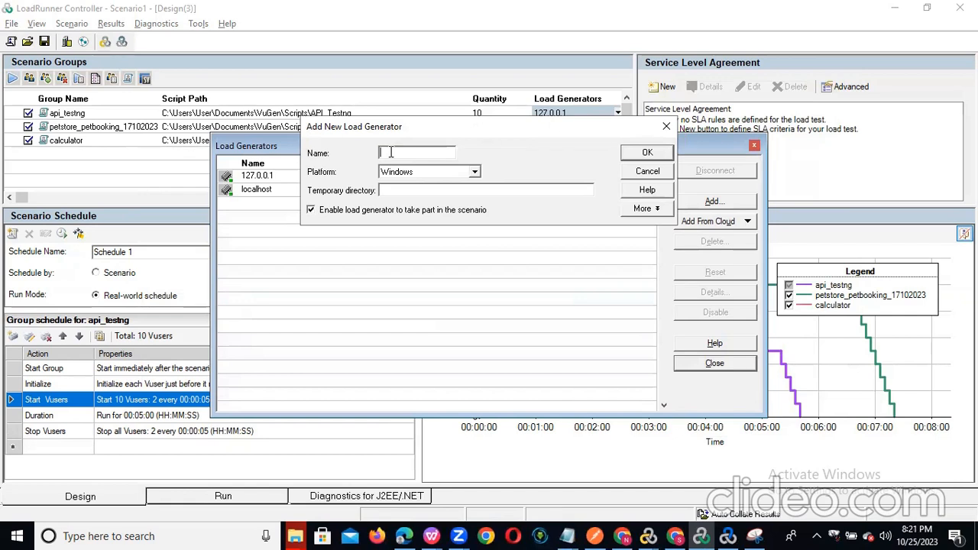
- Cancel the new load generator and close the Load Generators list without adding one
click(666, 127)
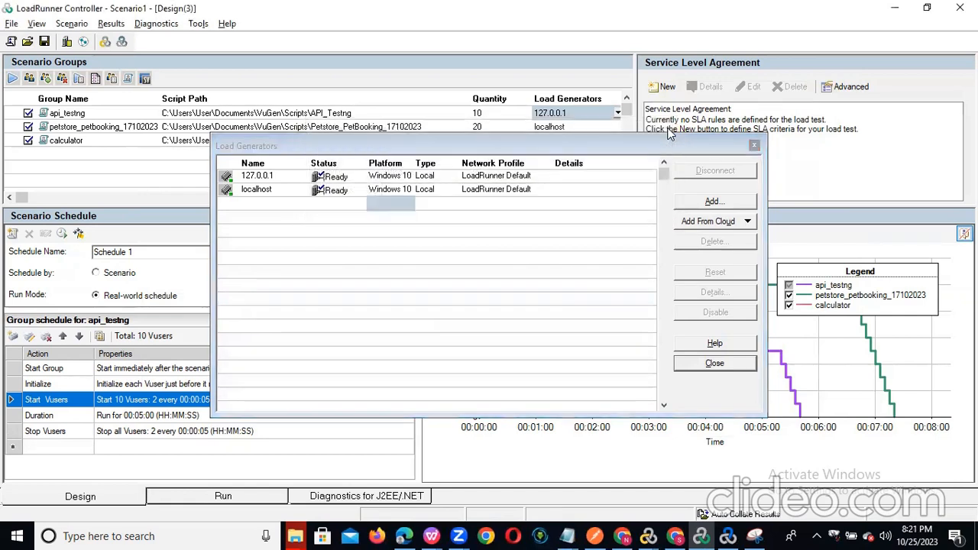
click(340, 190)
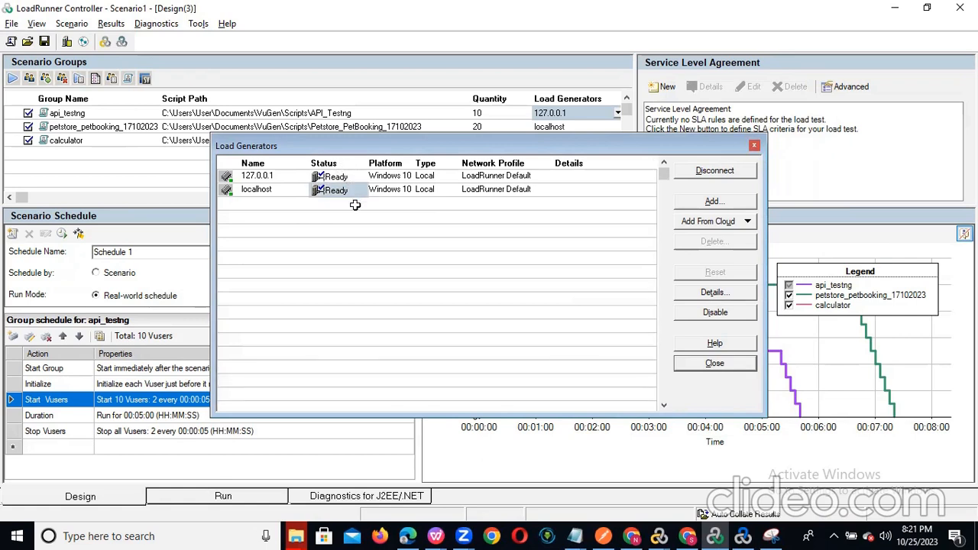
click(754, 147)
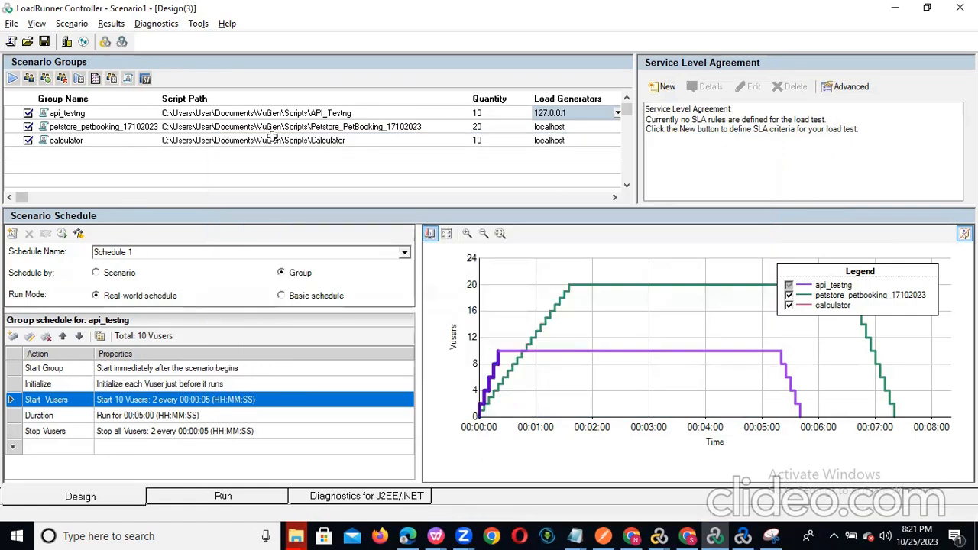
- Show the petstore_petbooking_17102023 schedule and leave its load generator on localhost
click(577, 127)
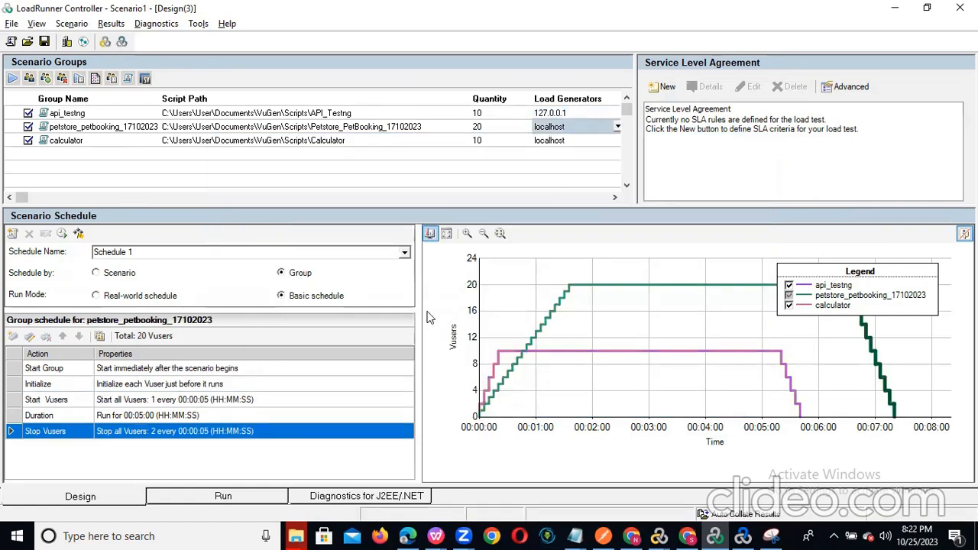
click(617, 128)
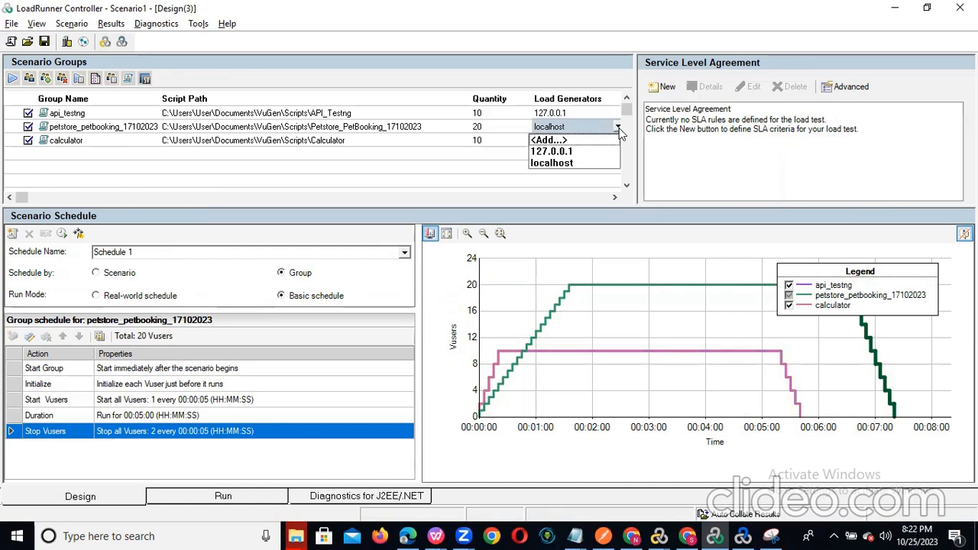
click(437, 167)
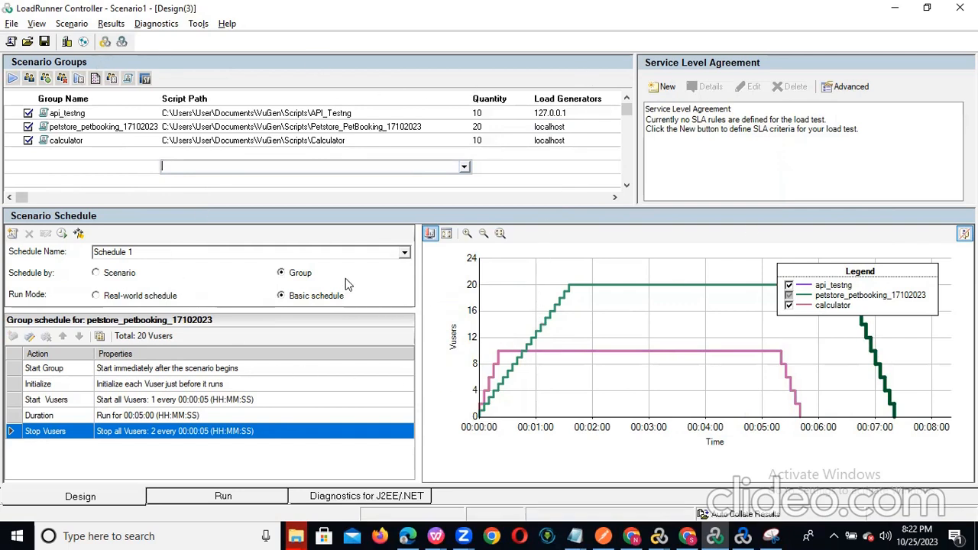
- Create a new SLA goal measuring Average Transaction Response Time
click(665, 89)
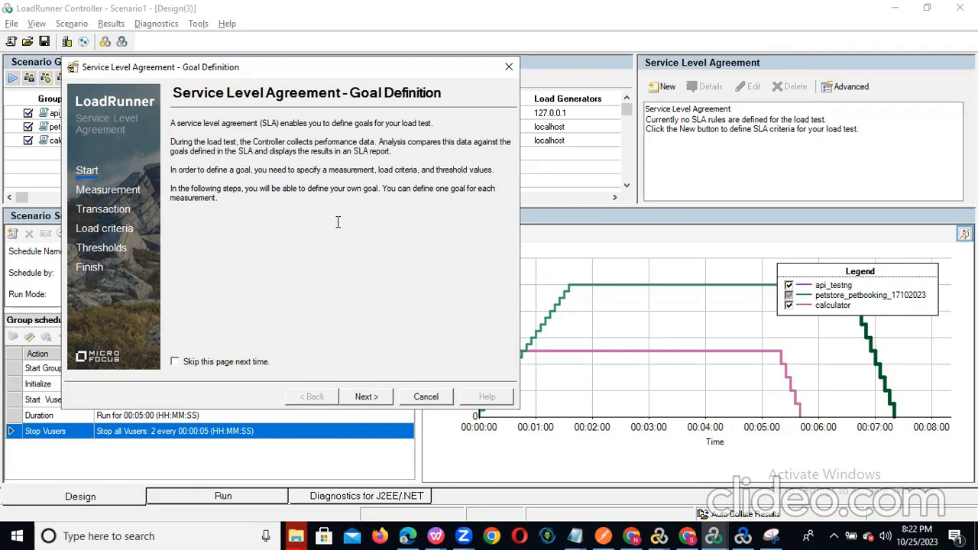
click(367, 397)
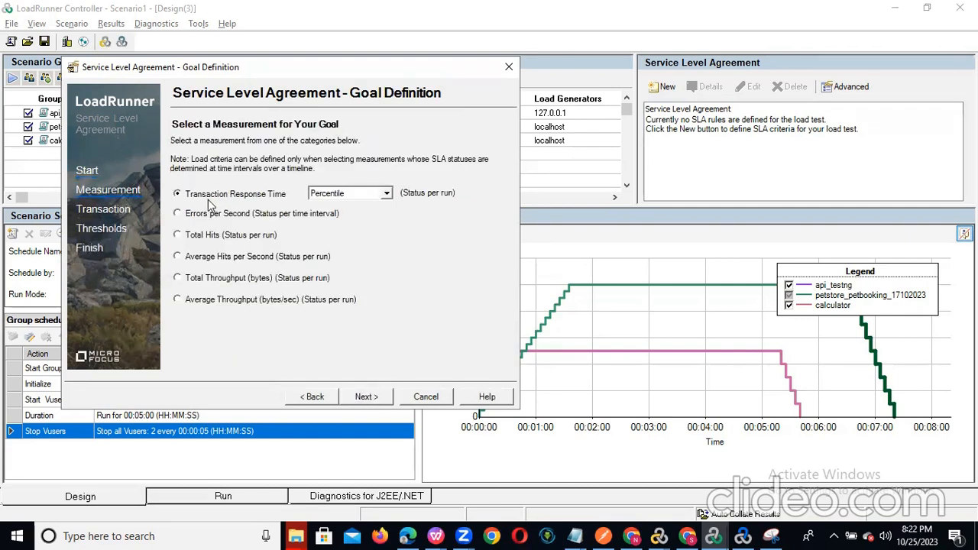
click(387, 194)
click(387, 195)
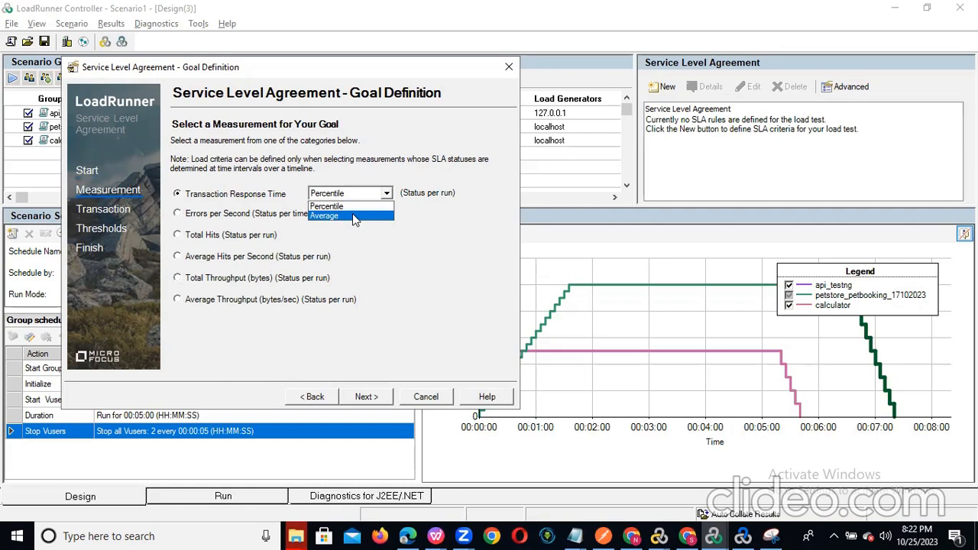
click(354, 216)
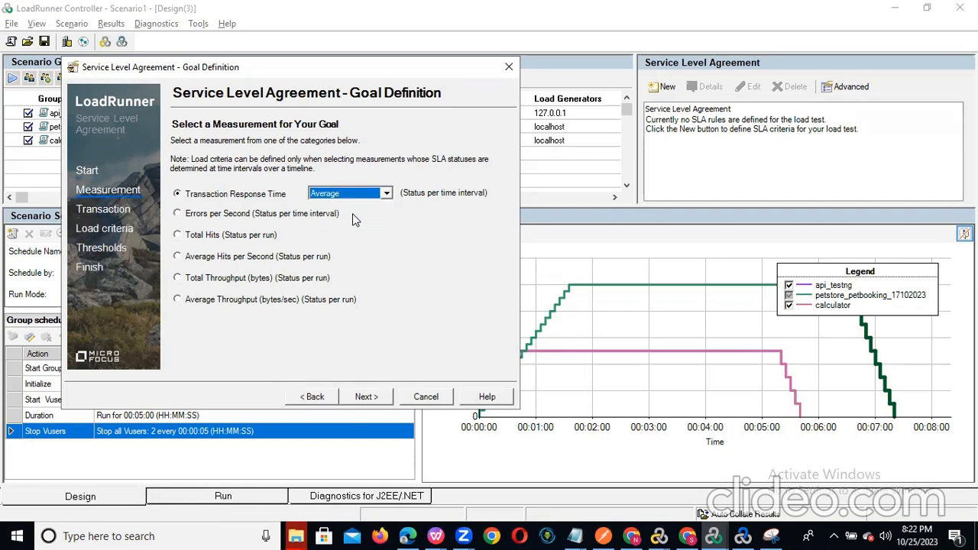
- Add Add_T01, Add_Transaction, CreateUser_RESTAPI_T01, CreateUser_T02, ListUsers_API_Transaction and ListUsers_T01 to the SLA transactions
click(363, 397)
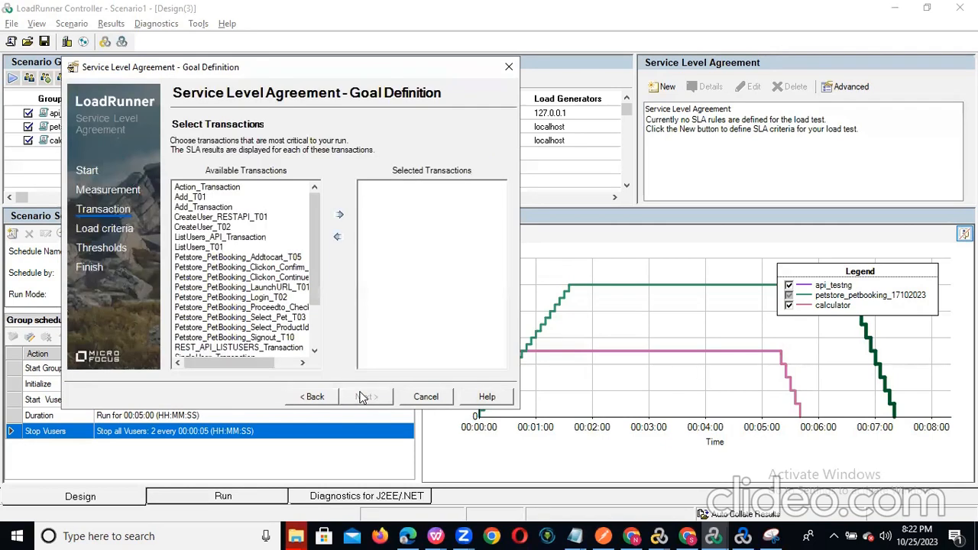
mouse_move(312, 205)
mouse_down()
mouse_move(314, 256)
mouse_move(312, 195)
mouse_up()
click(197, 198)
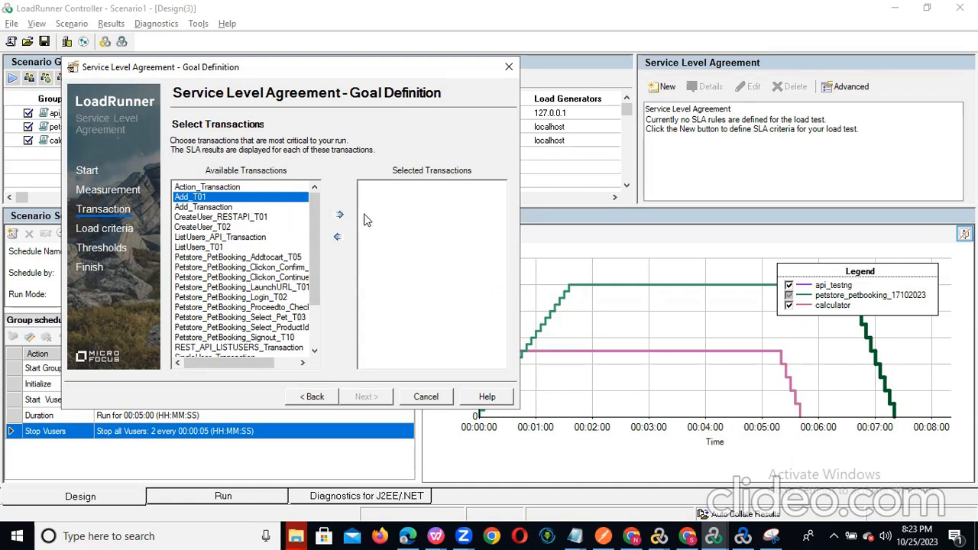
click(340, 216)
click(195, 197)
click(341, 215)
click(229, 197)
click(339, 215)
click(218, 197)
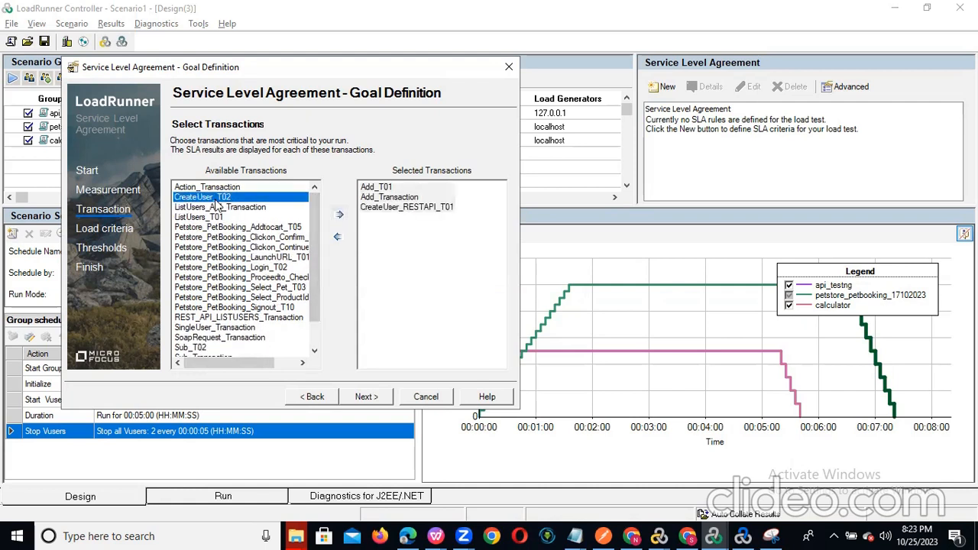
click(338, 215)
click(233, 198)
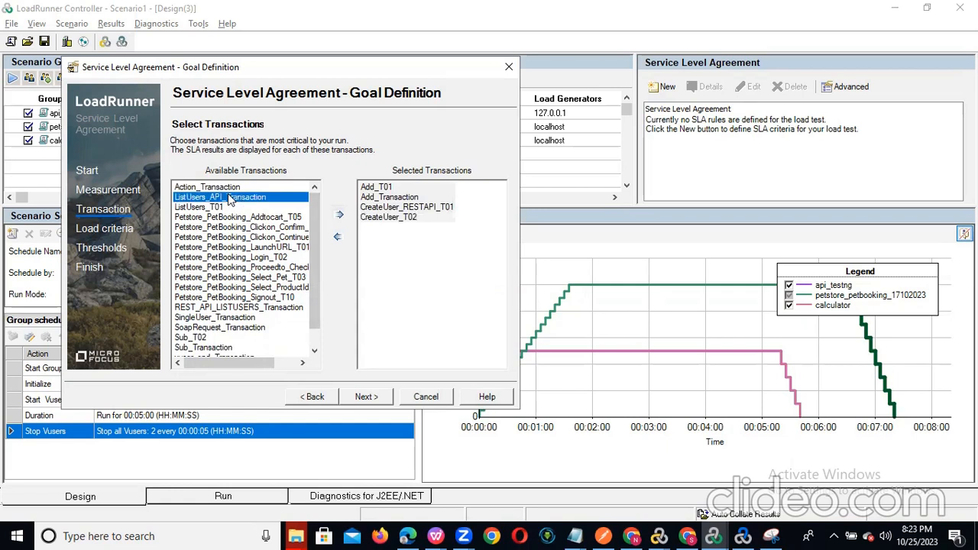
click(338, 219)
click(220, 198)
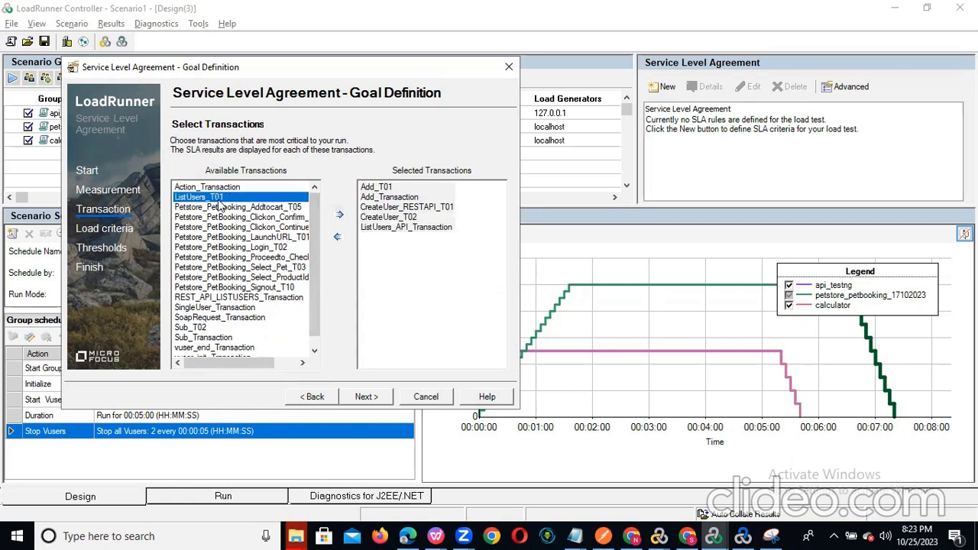
click(340, 217)
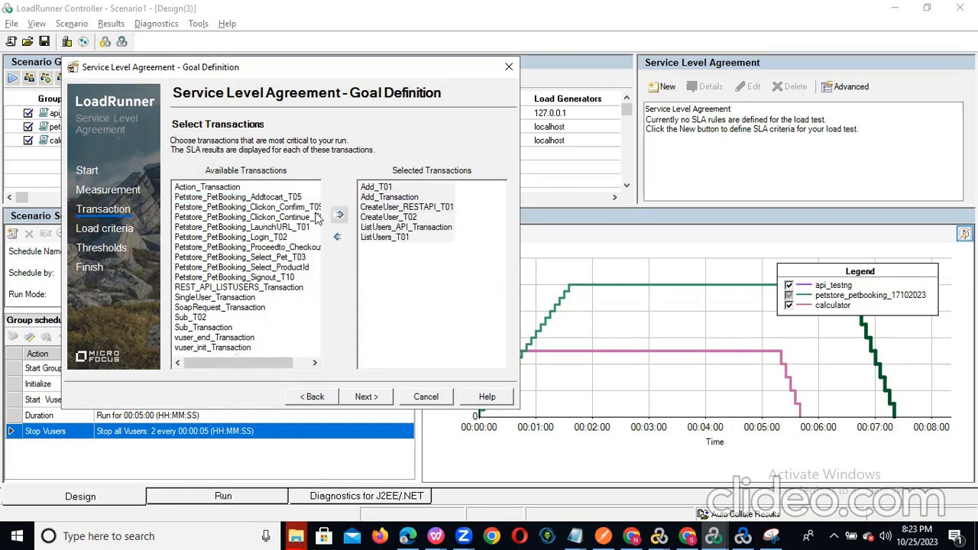
- Add the Petstore_PetBooking transactions and remove Action_Transaction from the selected list
click(221, 198)
click(342, 217)
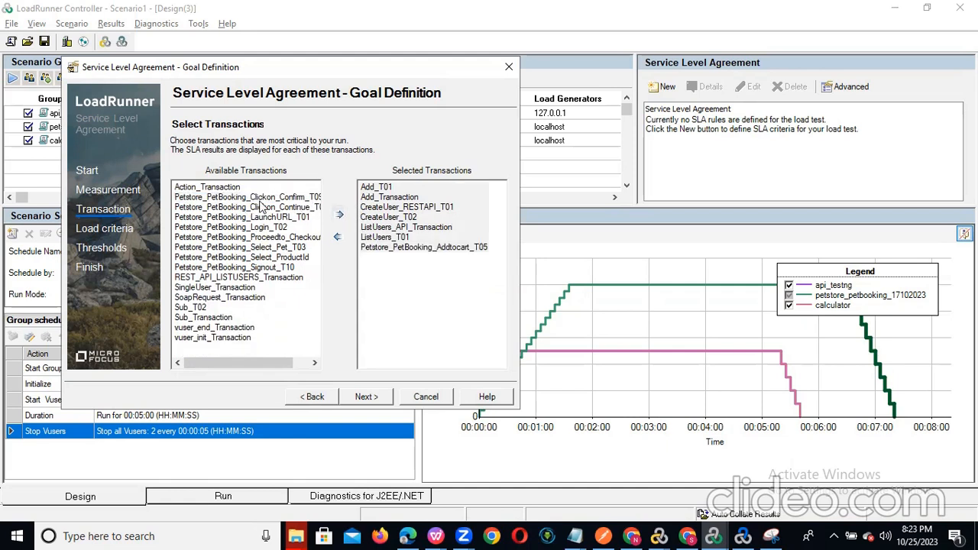
click(260, 200)
click(338, 216)
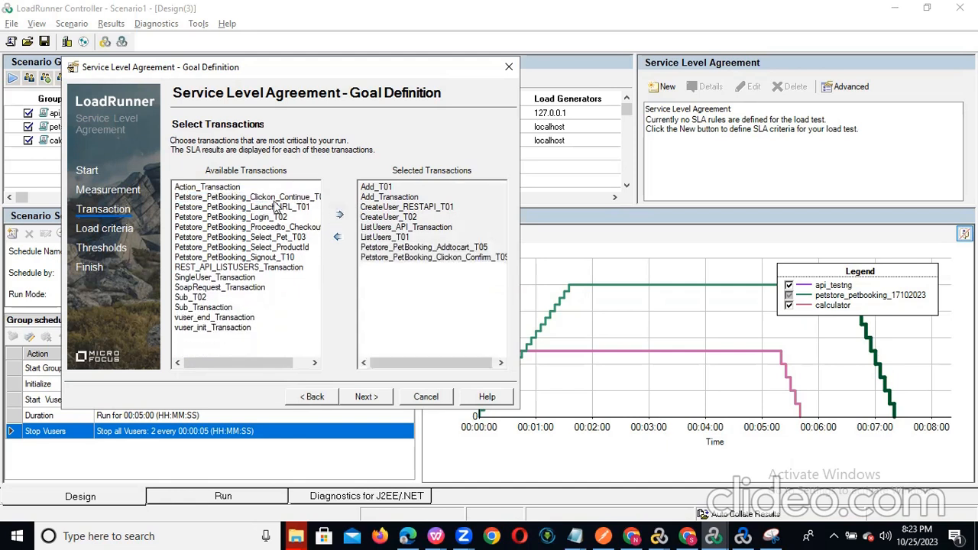
click(275, 200)
drag(294, 284, 932, 1)
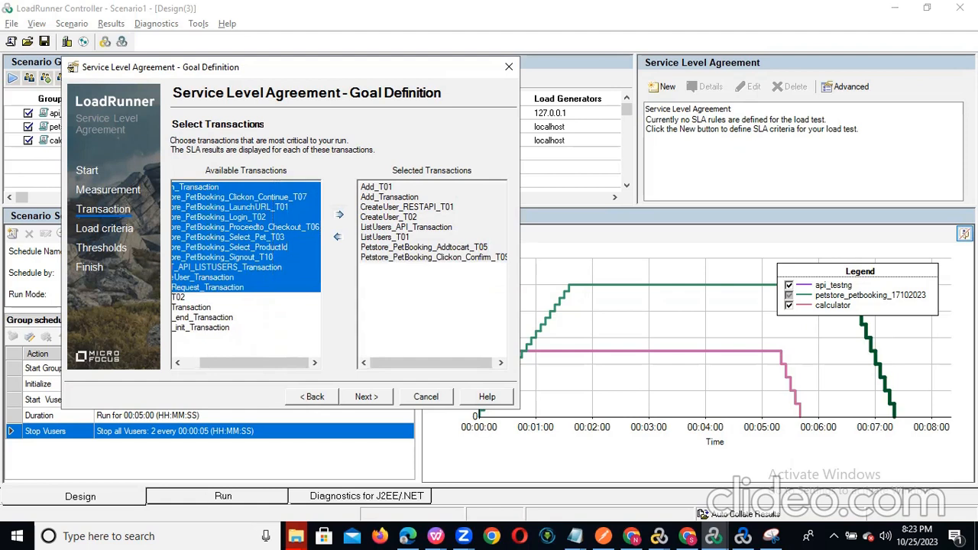
click(341, 217)
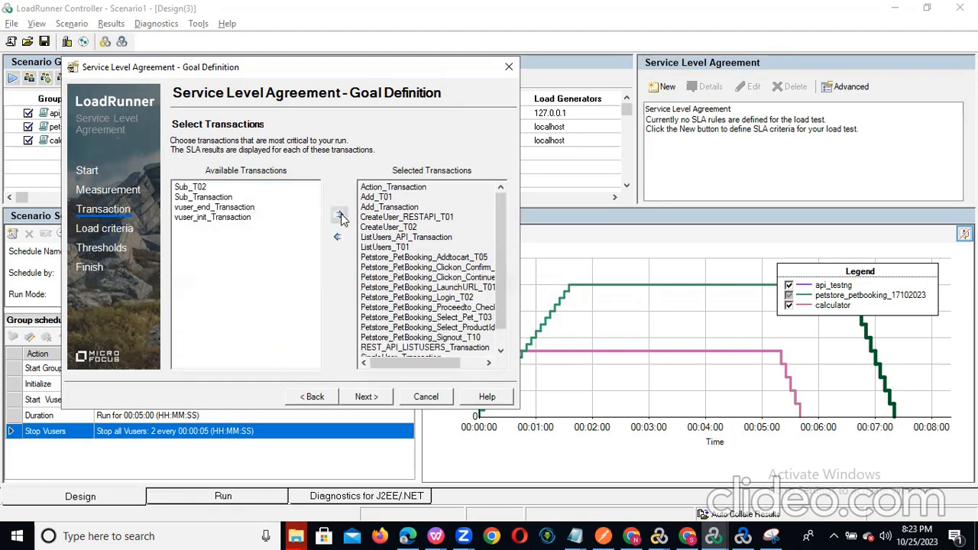
click(399, 194)
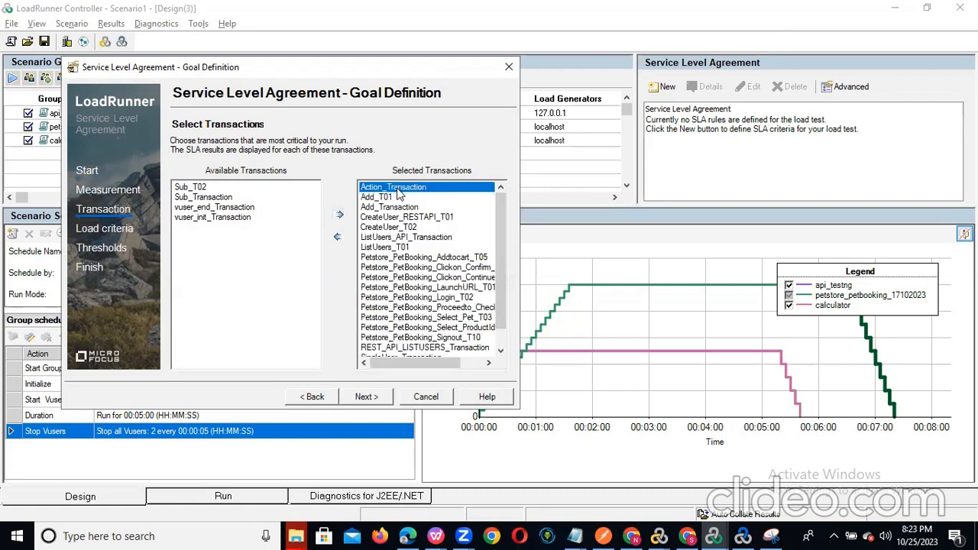
click(337, 237)
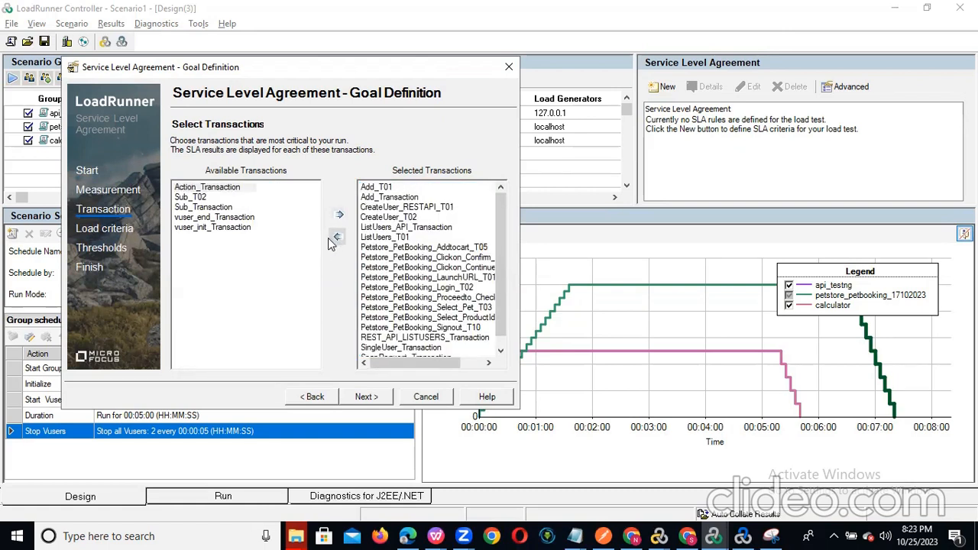
drag(502, 230, 501, 191)
drag(501, 229, 495, 295)
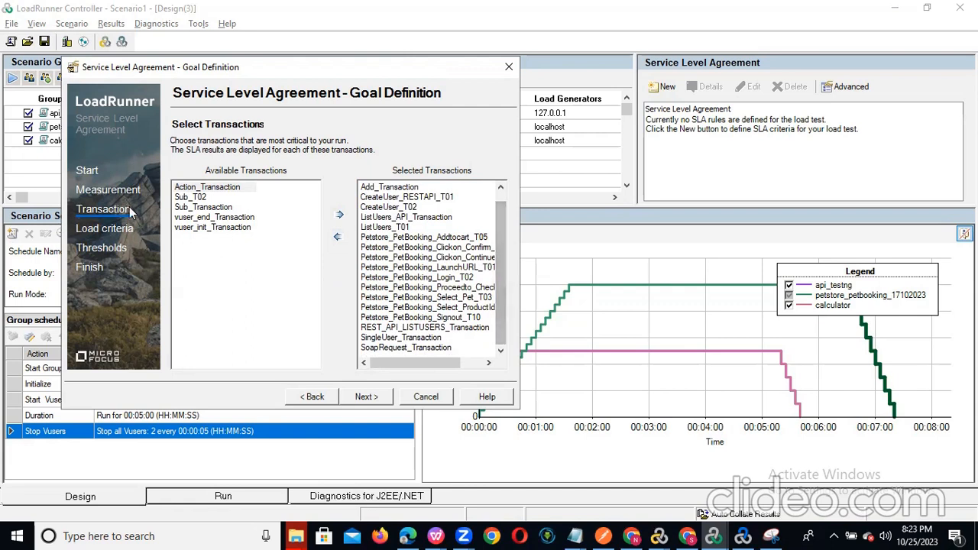
- Add Sub_T02 and Sub_Transaction, then continue to the load criteria step
click(195, 198)
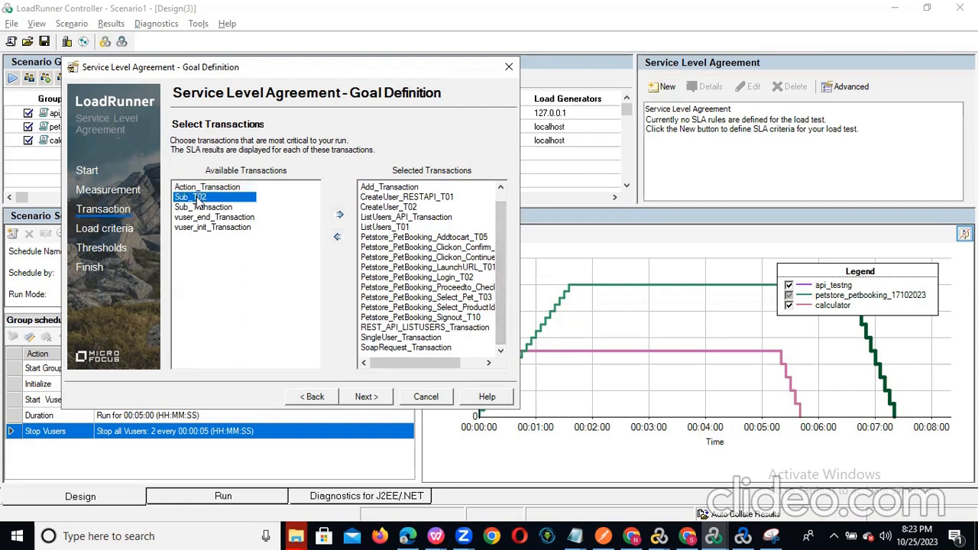
click(340, 215)
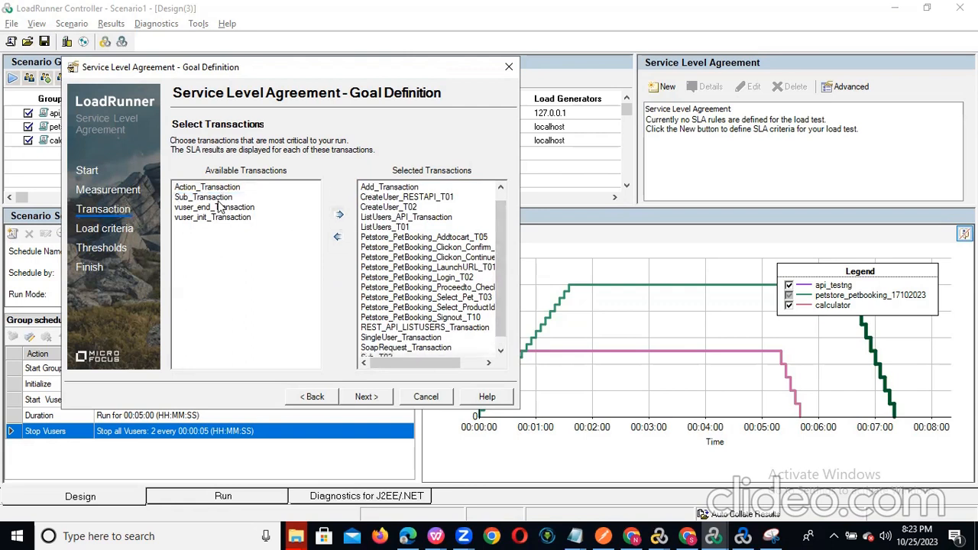
click(339, 214)
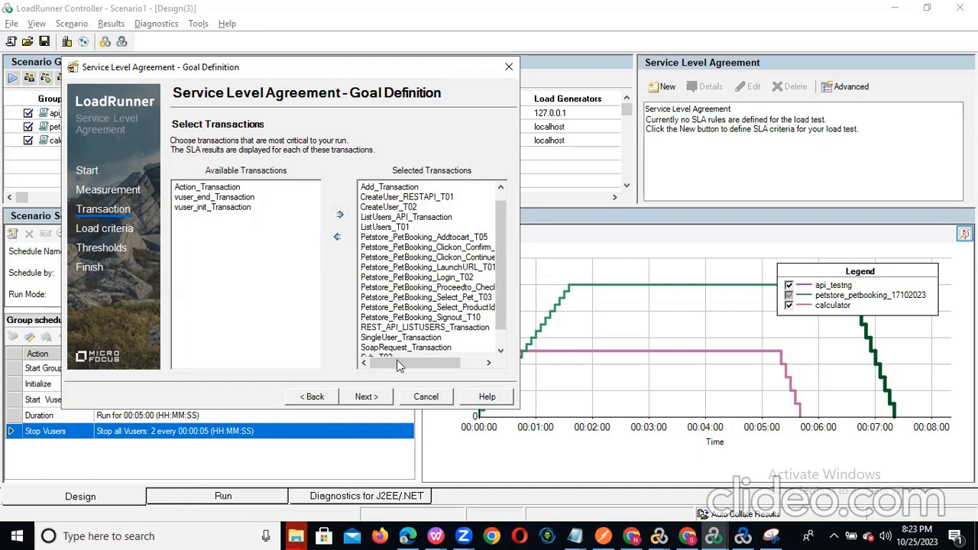
click(359, 397)
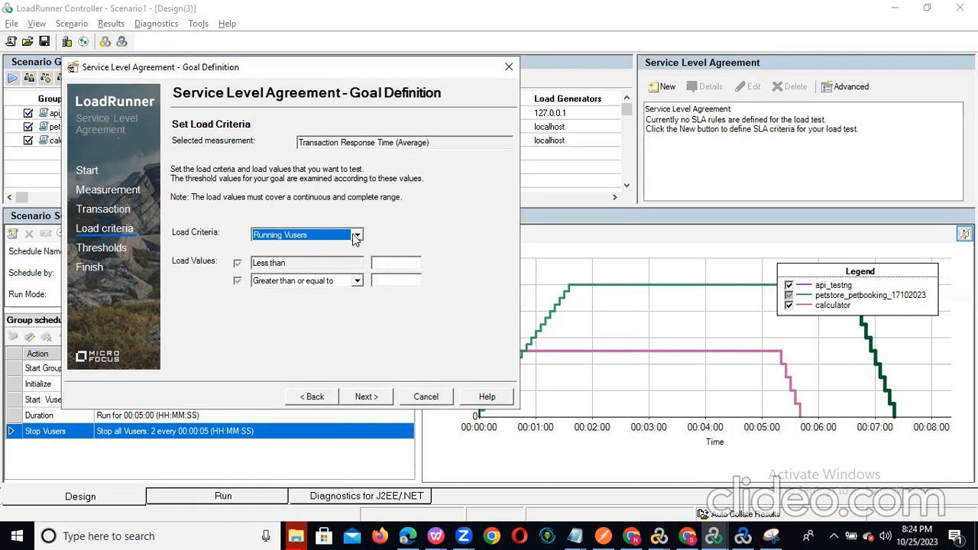
- Keep Running Vusers as the load criterion and split the load ranges at 2 (<2 and ≥2)
click(357, 236)
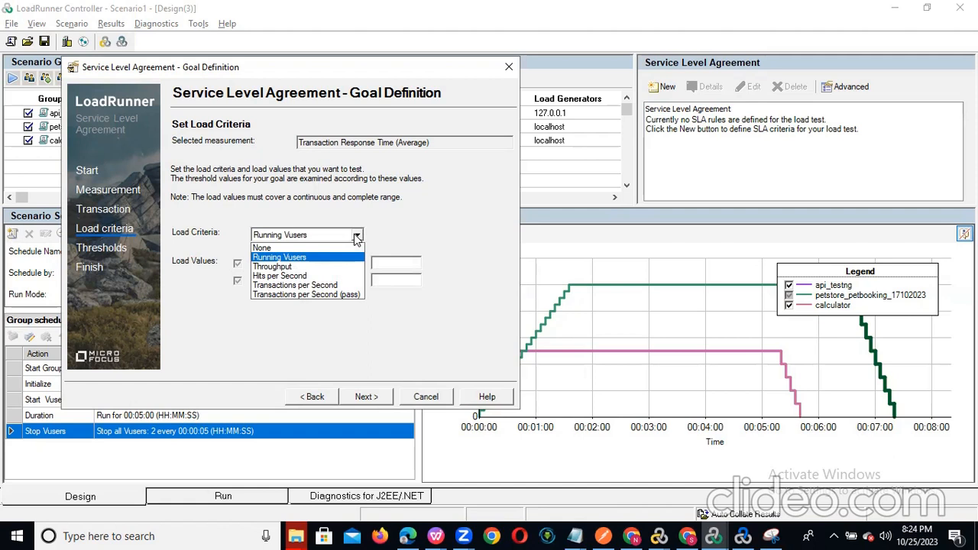
click(411, 228)
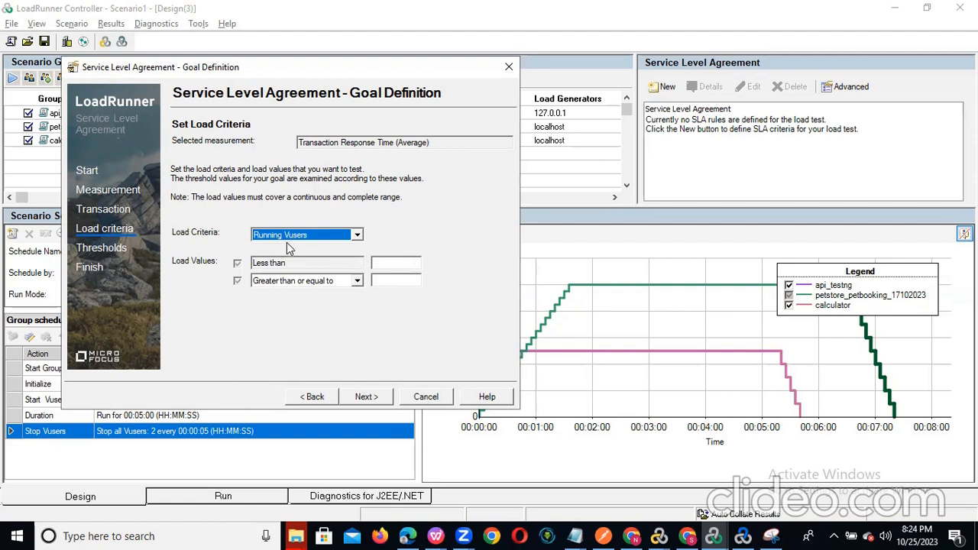
click(388, 262)
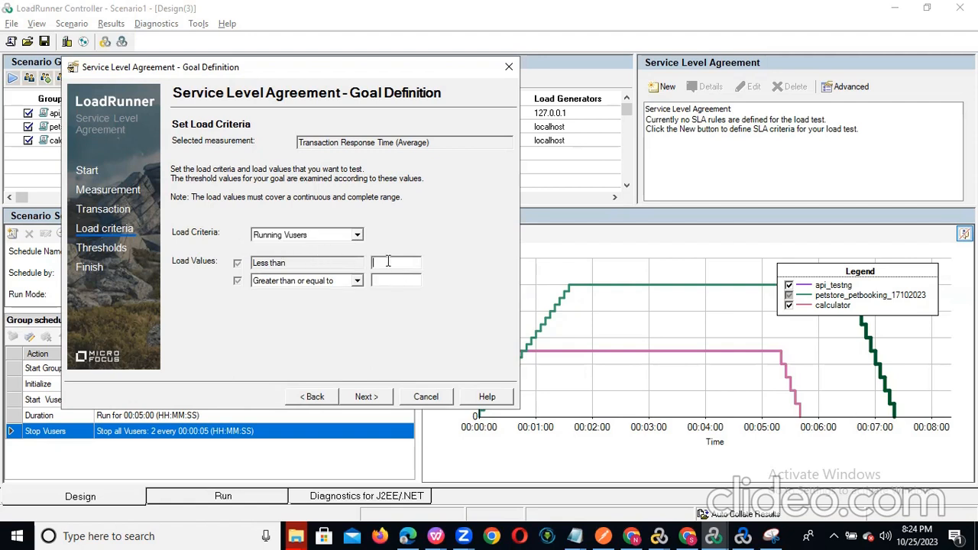
text(2)
click(388, 281)
text(2)
click(366, 396)
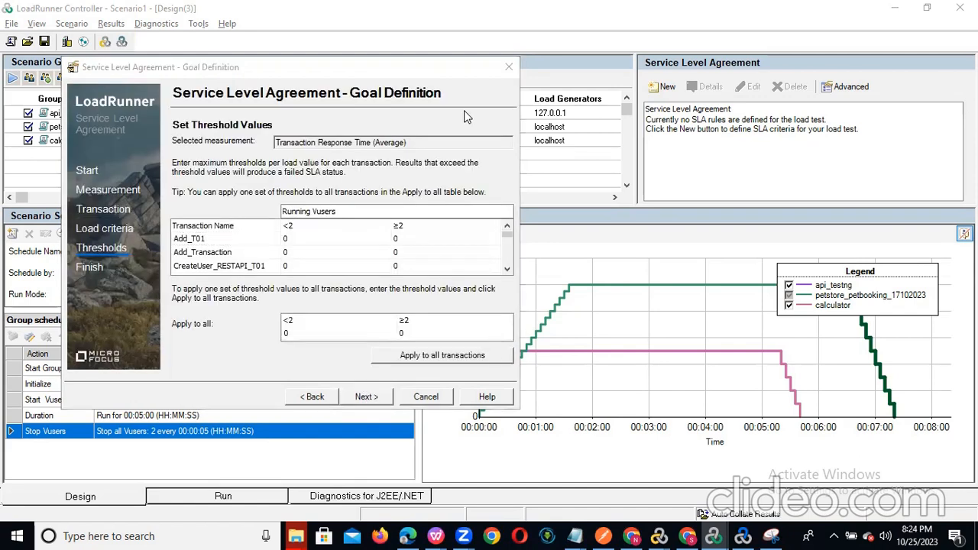
- Set Add_T01's response-time thresholds to 2 for both the under-2 and 2-or-more ranges
mouse_move(509, 233)
mouse_down()
mouse_move(508, 269)
mouse_move(514, 230)
mouse_up()
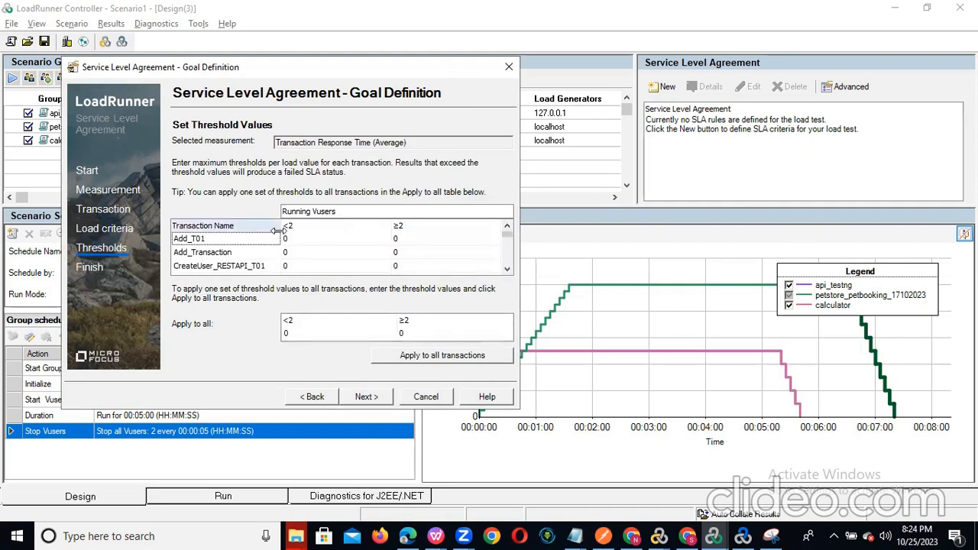
click(299, 242)
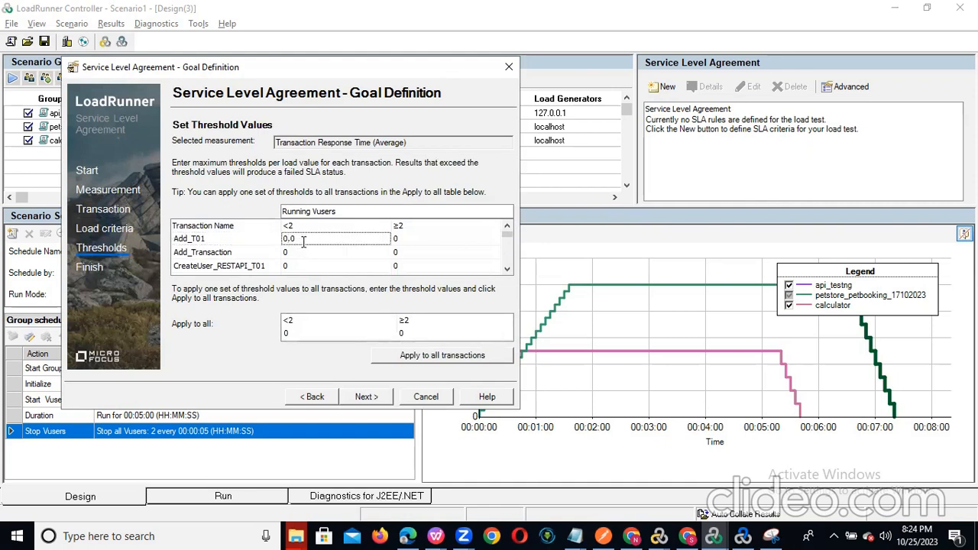
drag(285, 238, 275, 238)
text(2)
click(405, 240)
drag(396, 238, 373, 237)
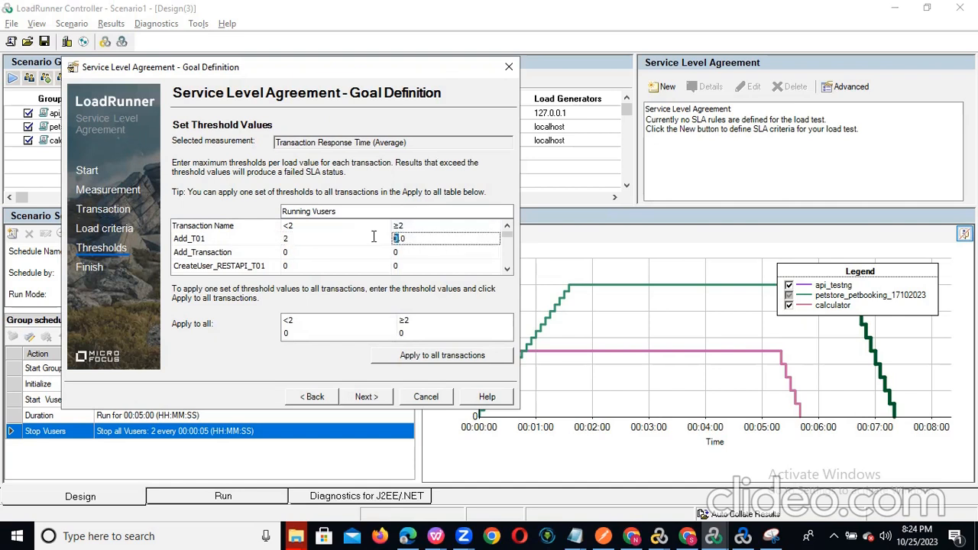
text(2)
- Apply thresholds of 2 for both load ranges to all transactions and finish the SLA definition
click(287, 335)
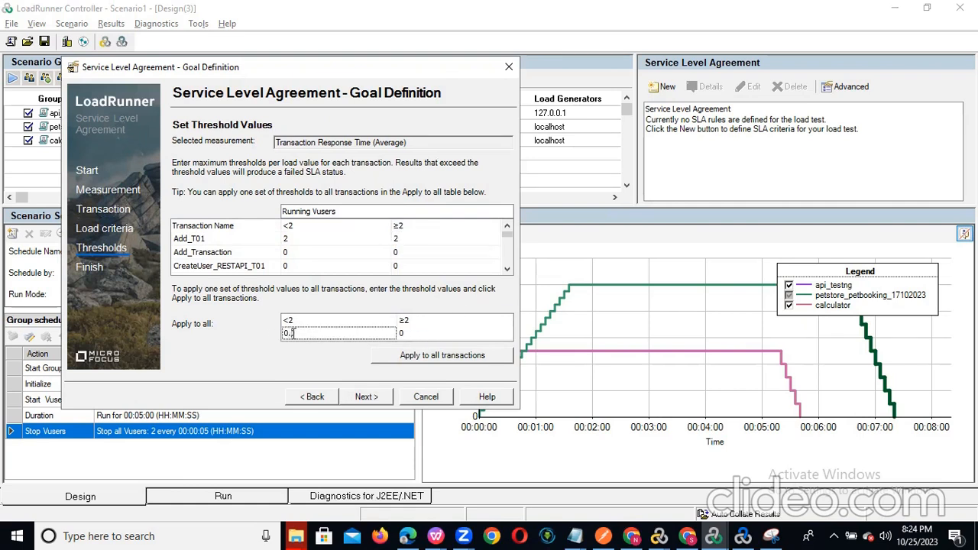
drag(293, 334, 286, 334)
text(2)
click(403, 333)
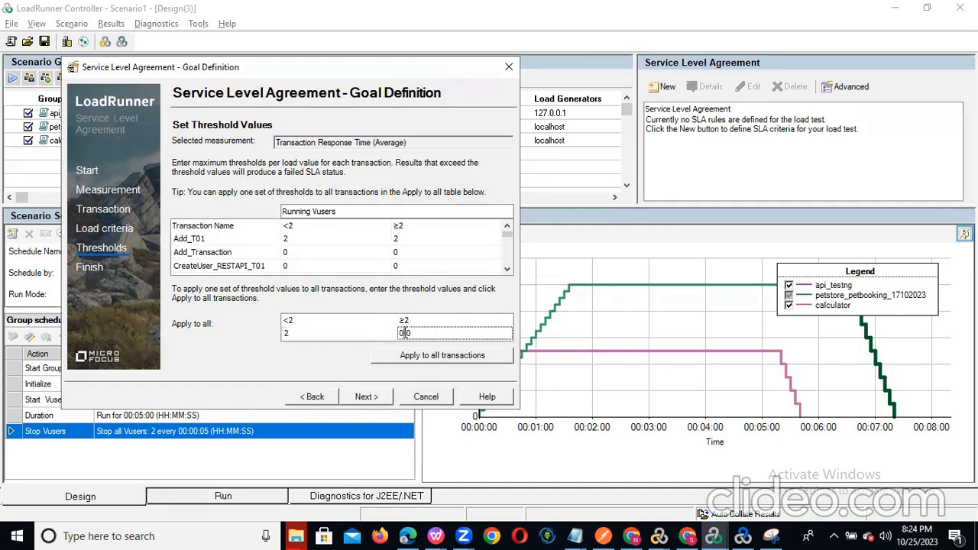
drag(404, 333, 391, 334)
text(2)
click(436, 357)
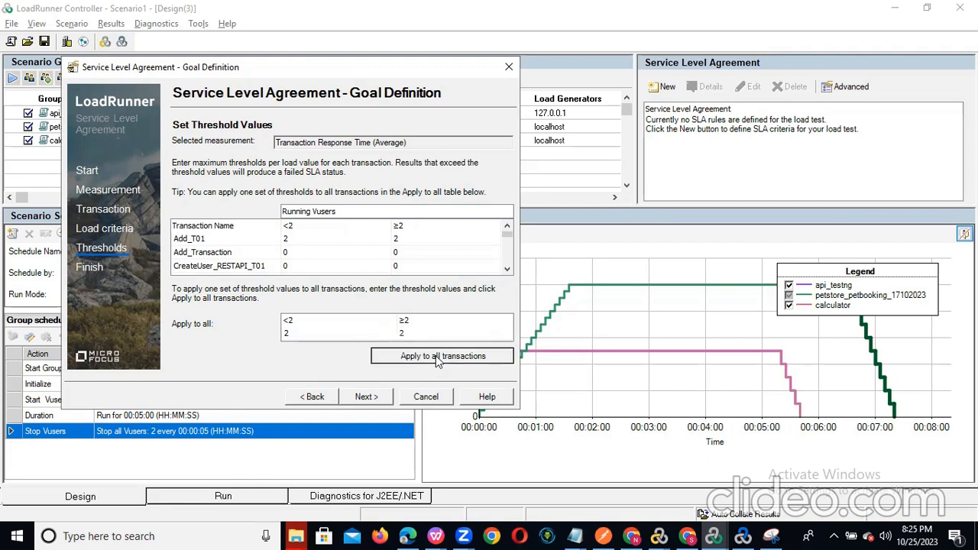
drag(508, 236, 508, 267)
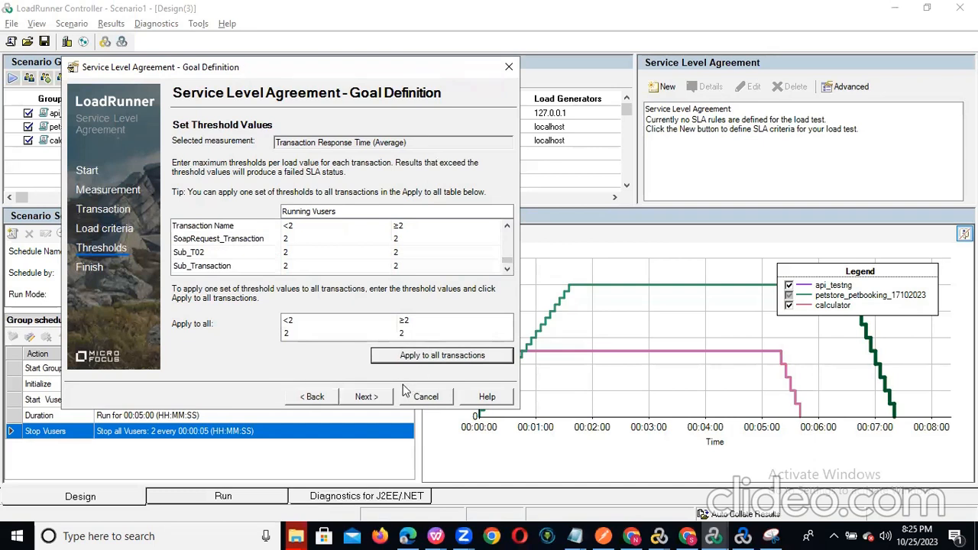
click(365, 397)
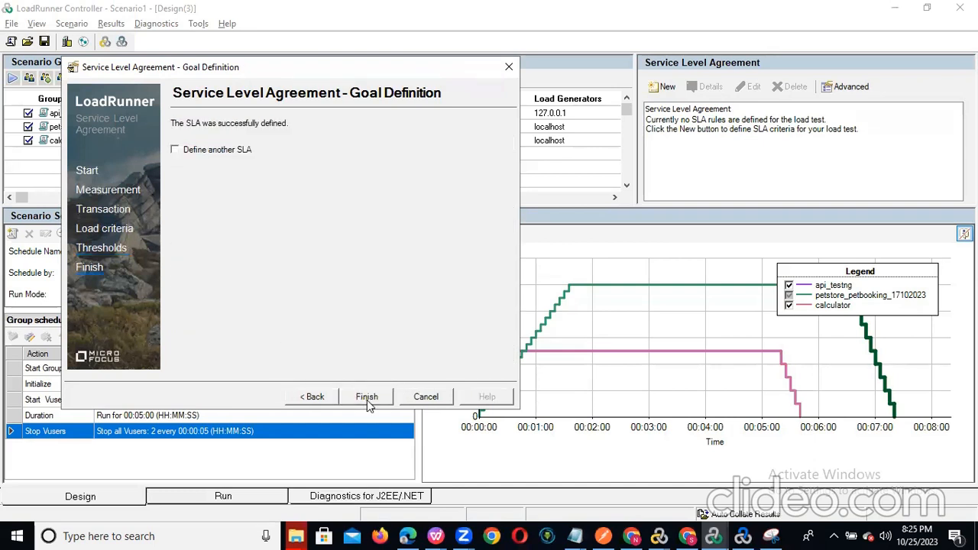
- Close the SLA wizard, keeping the new Transaction Response Time (Average) rule
click(366, 399)
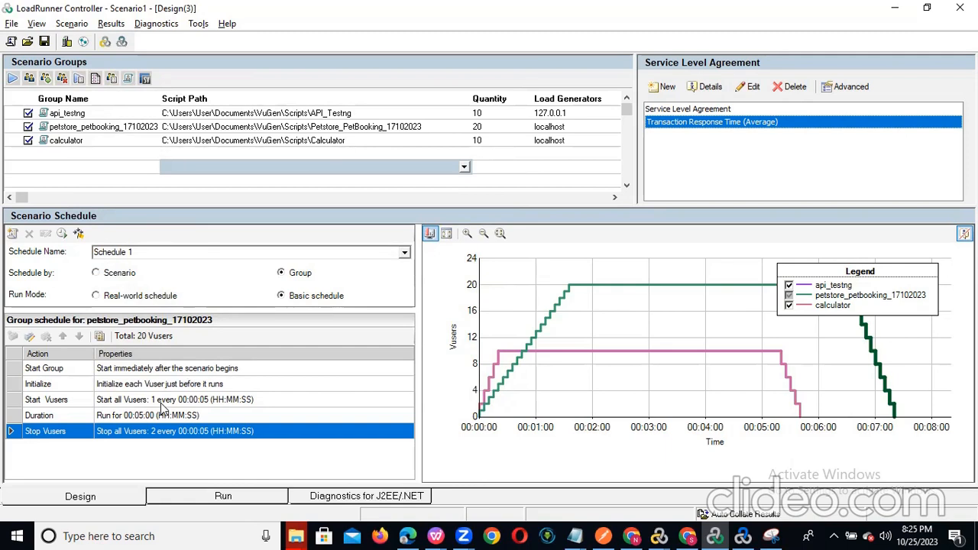
- Switch to the Run view to watch Scenario1's Vusers, response time, hits and throughput graphs
click(206, 498)
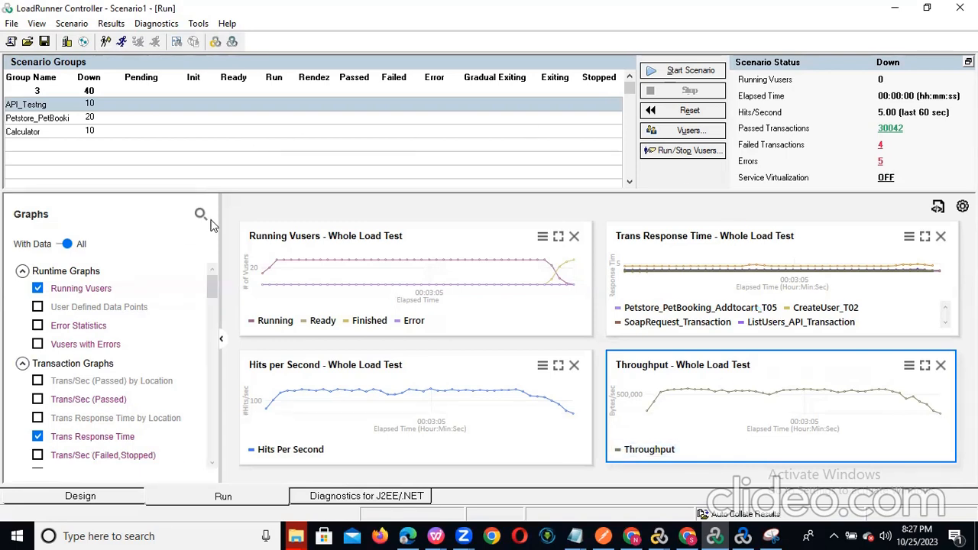
- Launch Task Manager and check its Performance graphs for memory usage
right_click(794, 533)
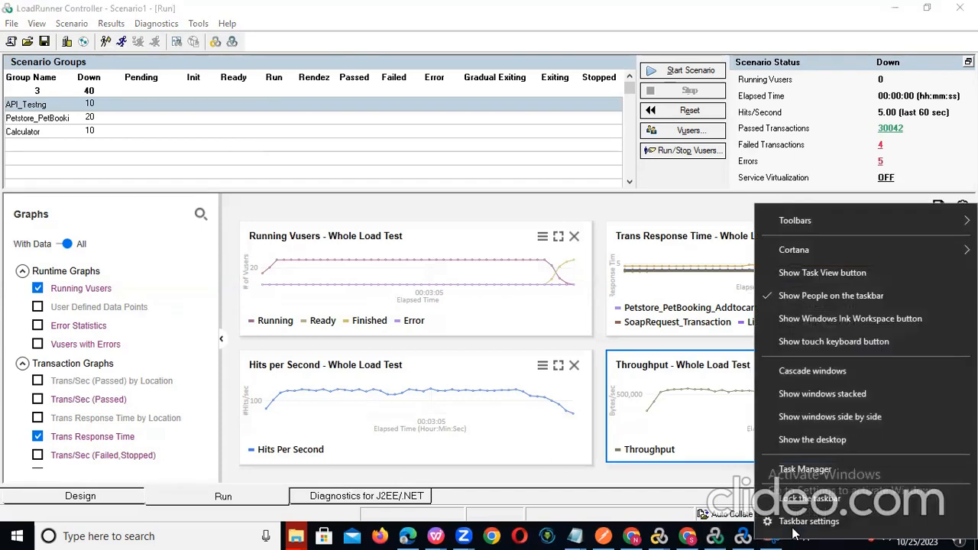
click(816, 468)
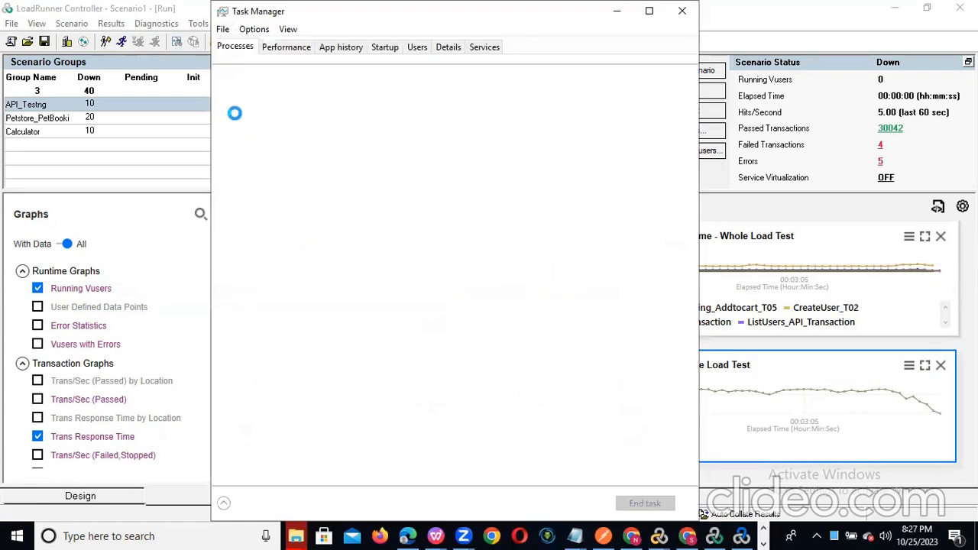
click(288, 49)
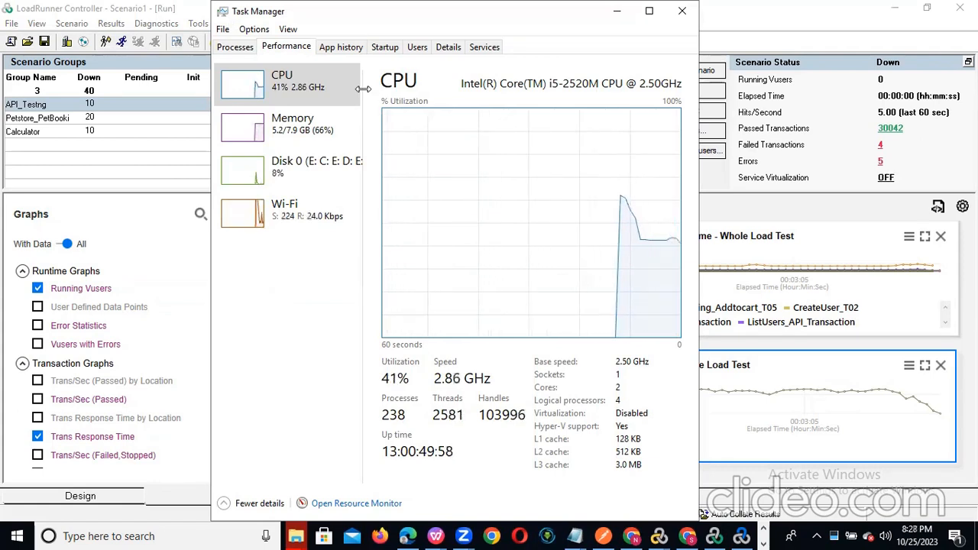
click(290, 135)
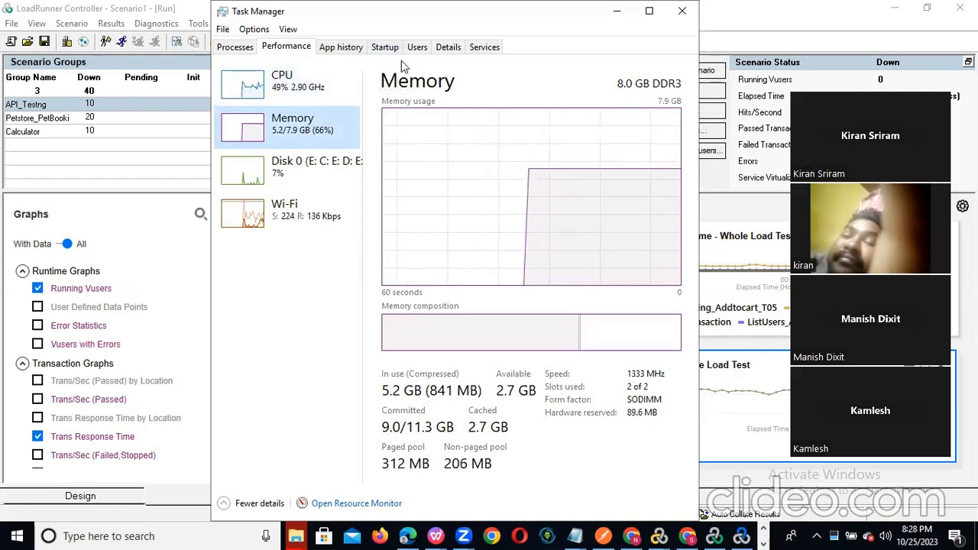
click(378, 102)
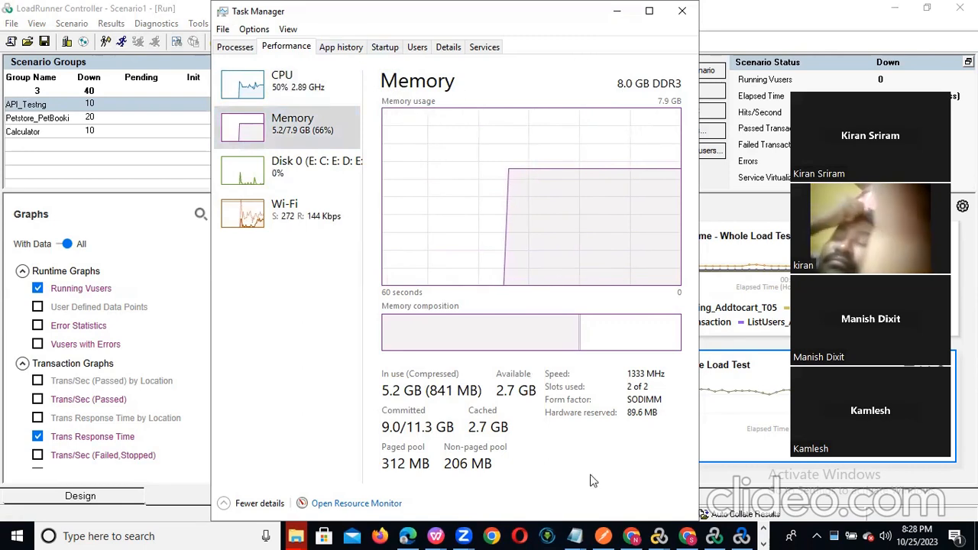
- Minimize Task Manager to reveal the LoadRunner Controller run graphs
click(764, 542)
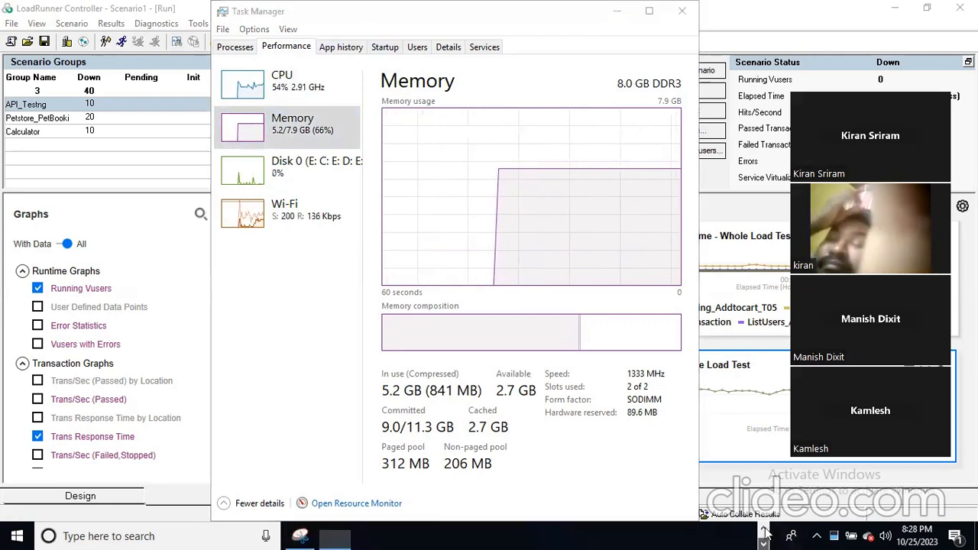
click(335, 535)
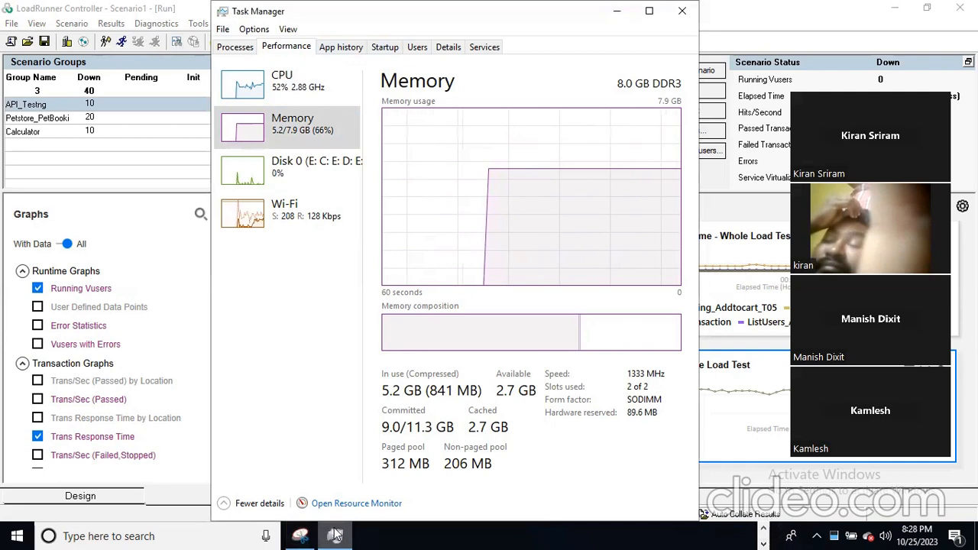
click(335, 535)
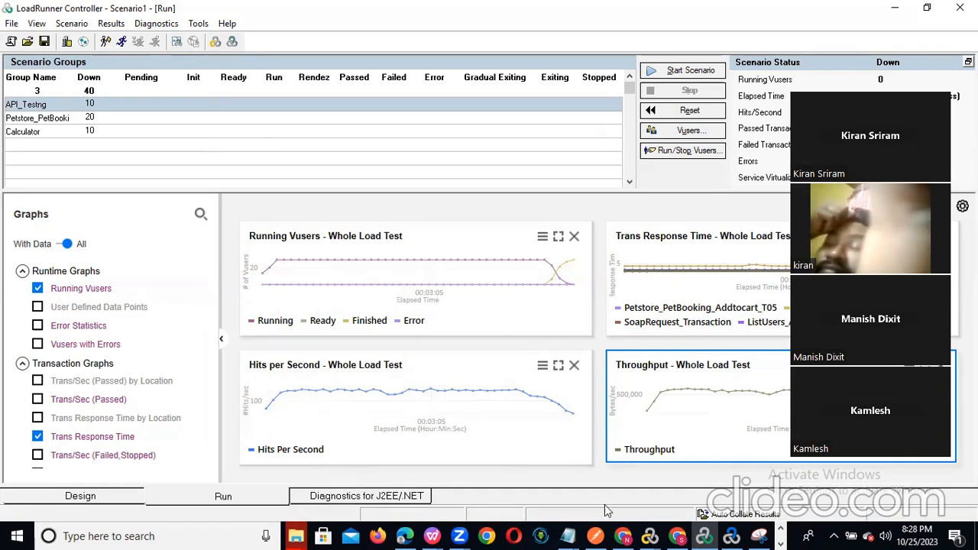
- In the Untitled Notepad notes, list App01, APP02, Web01, Web02 and DB01 below Rampdown
click(570, 535)
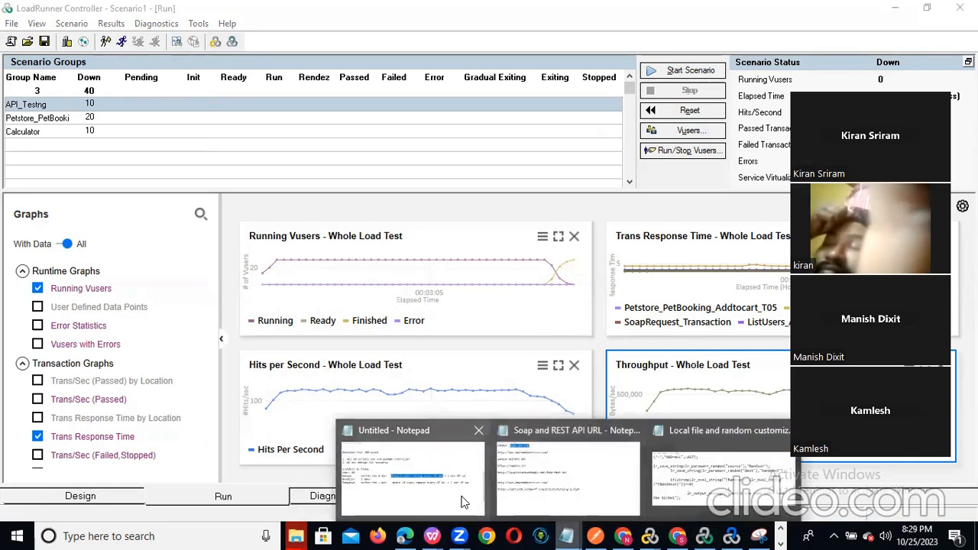
click(462, 497)
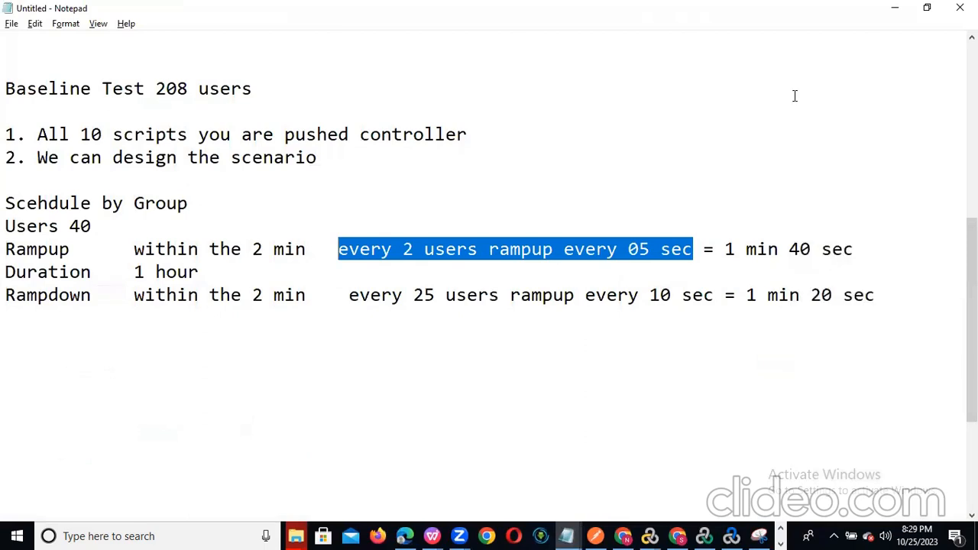
click(896, 294)
key(Return)
key(Return)
text(App)
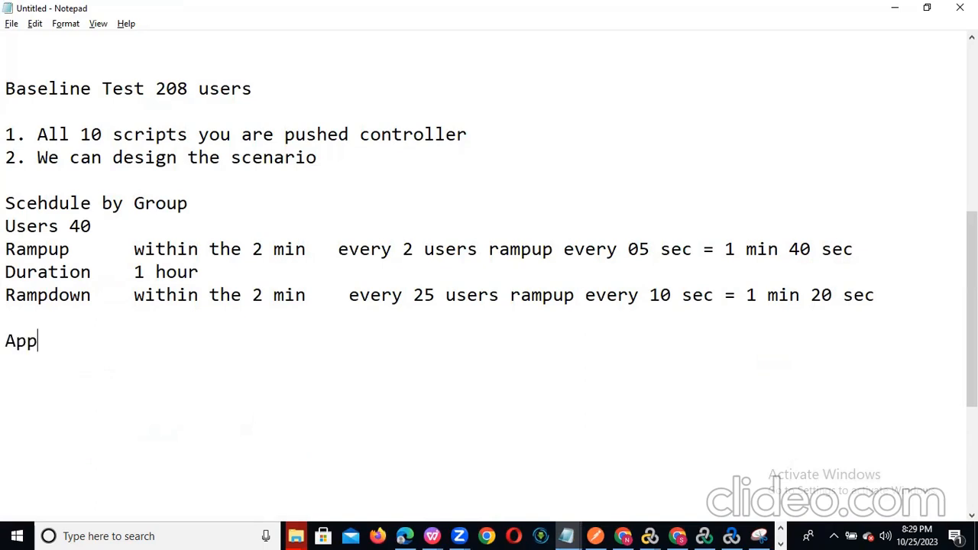
text(01)
key(Return)
text(APP02)
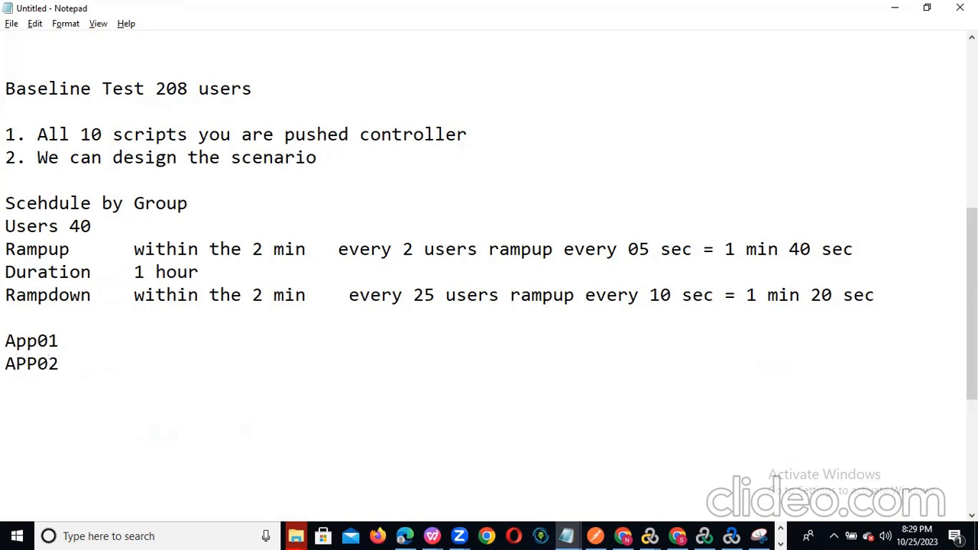
key(Return)
text(Web01)
key(Return)
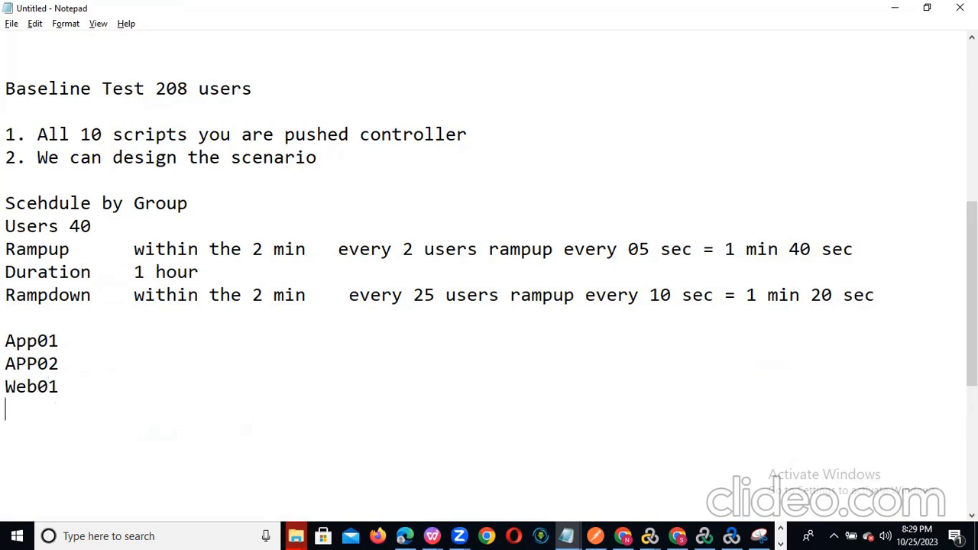
text(Web02)
key(Return)
text(DB)
text(01)
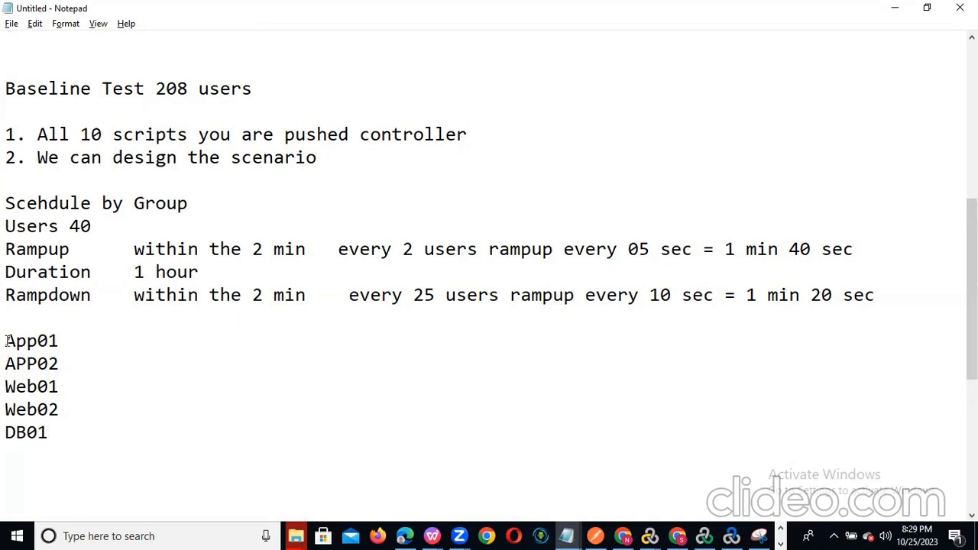
- Append '- 2%' to each of the five server lines
drag(5, 340, 65, 428)
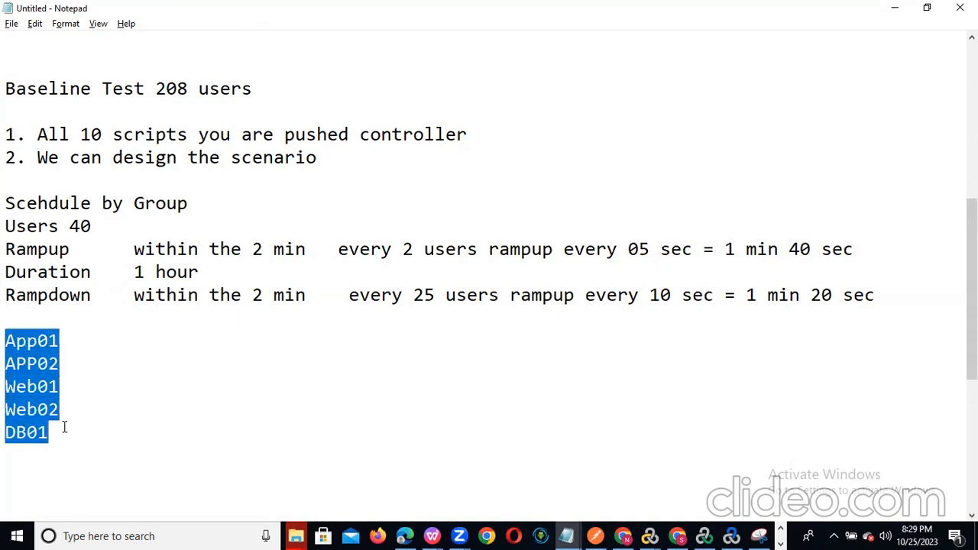
drag(69, 338, 6, 338)
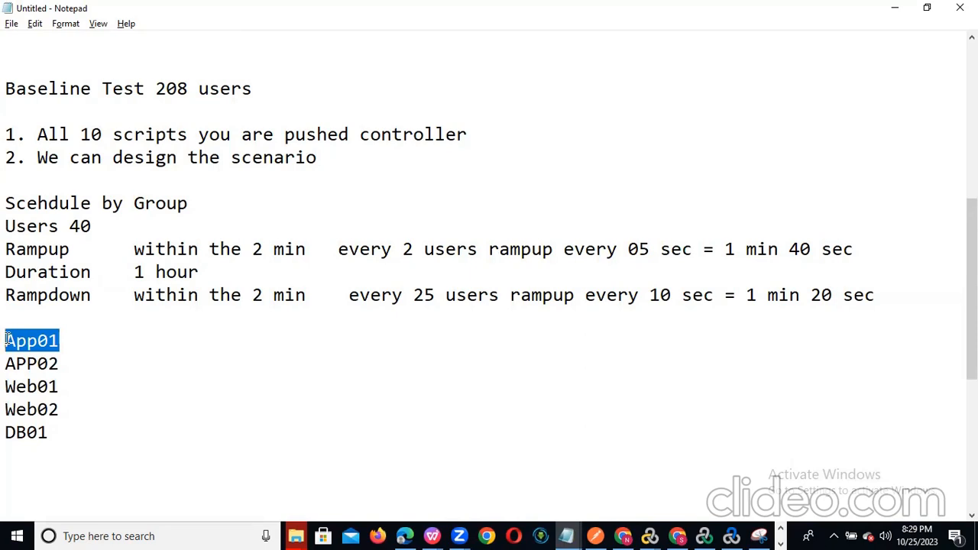
click(91, 339)
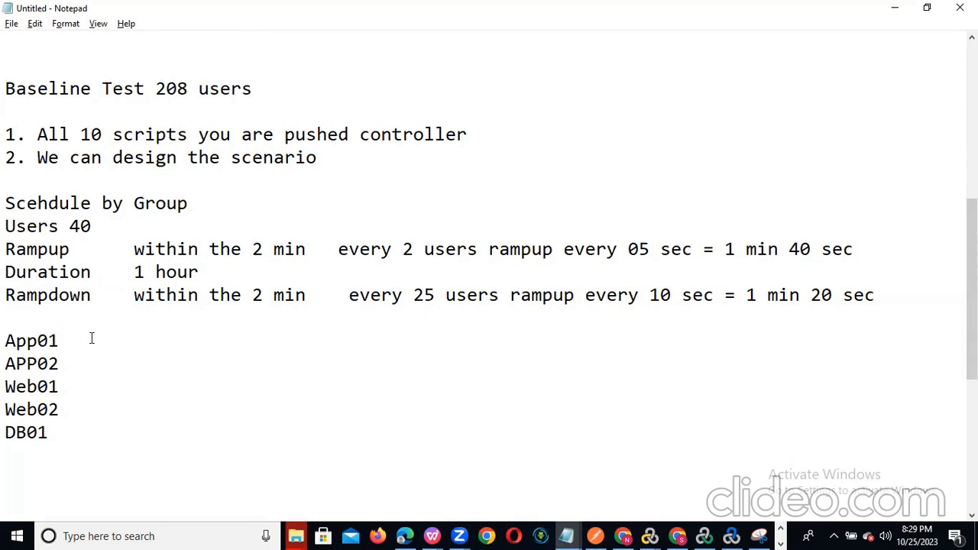
text(- 2%)
click(74, 359)
text(- 2%)
click(90, 389)
text(-2%)
click(84, 406)
text(-2%)
click(63, 434)
text(-2)
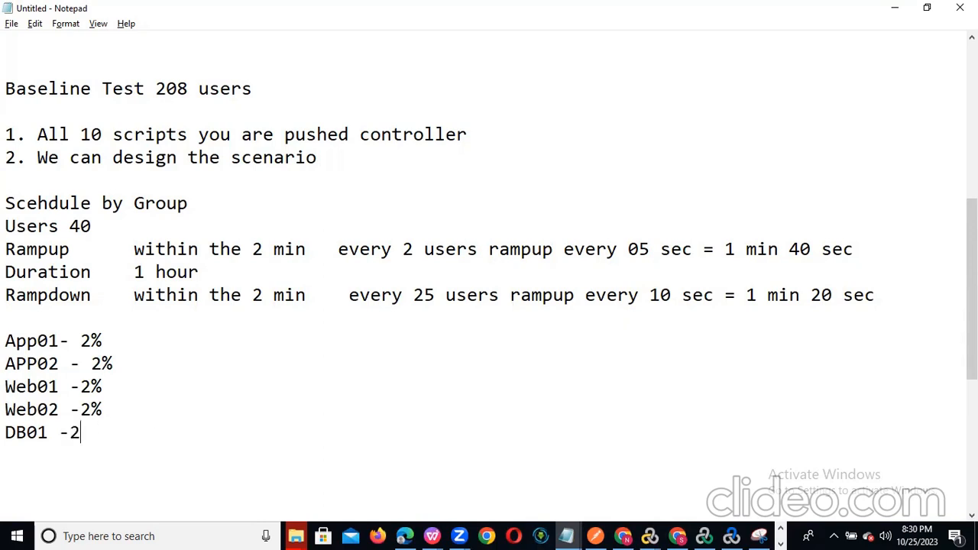
text(%)
- Add a 40 line above App01, append '- 40%' to App01 and '80%' to APP02
click(41, 319)
text(40)
drag(43, 321, 8, 316)
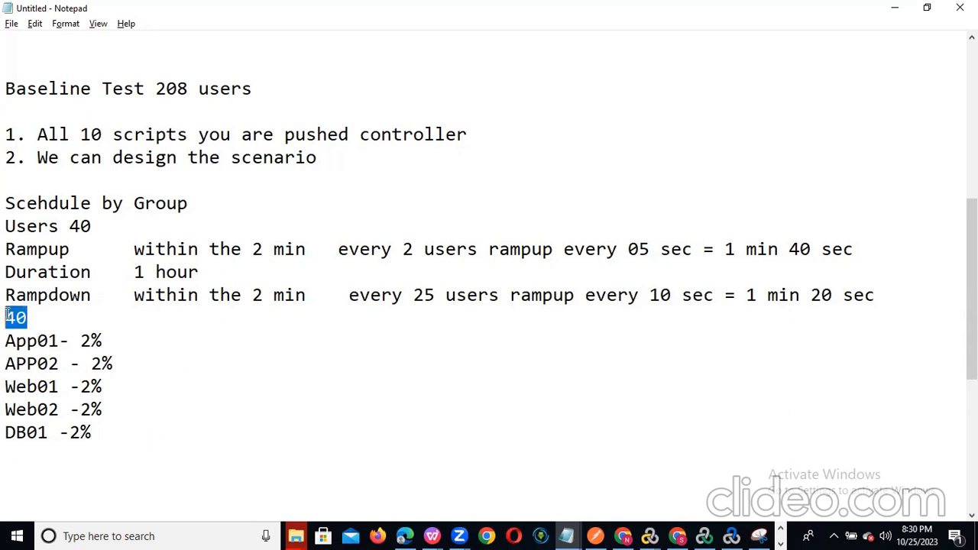
click(138, 345)
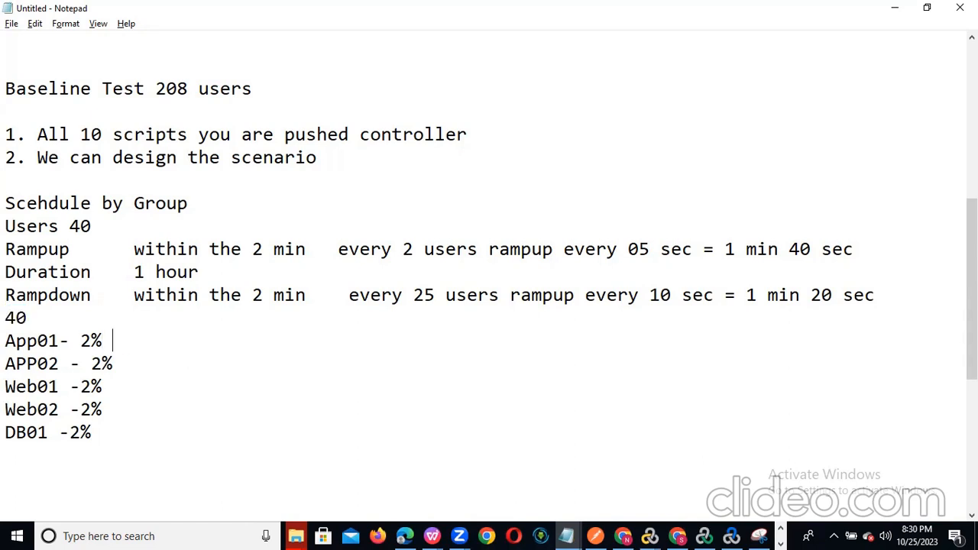
text(- 40%)
drag(175, 340, 6, 343)
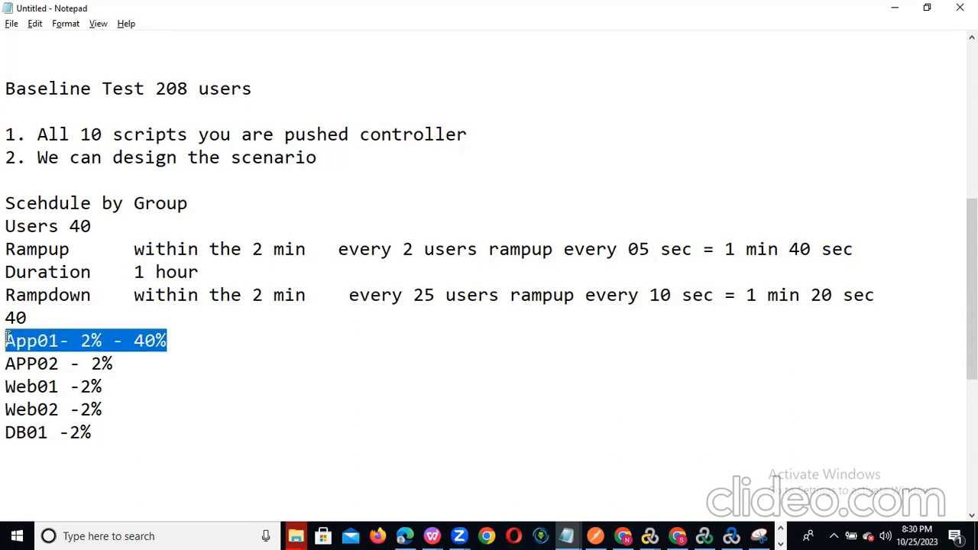
click(173, 341)
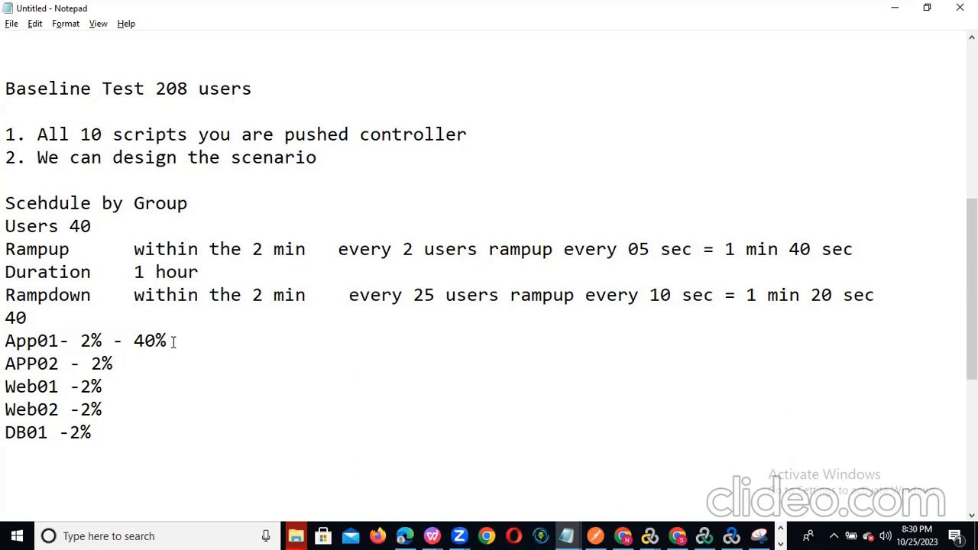
click(138, 364)
text(80%)
drag(6, 341, 136, 430)
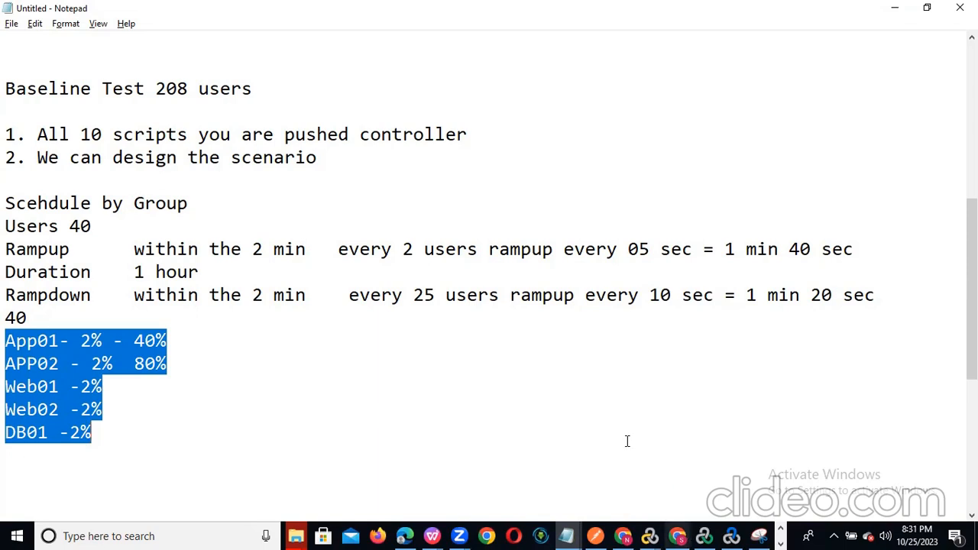
click(780, 543)
- Bring Task Manager back and show its Processes list with CPU and memory usage
click(301, 535)
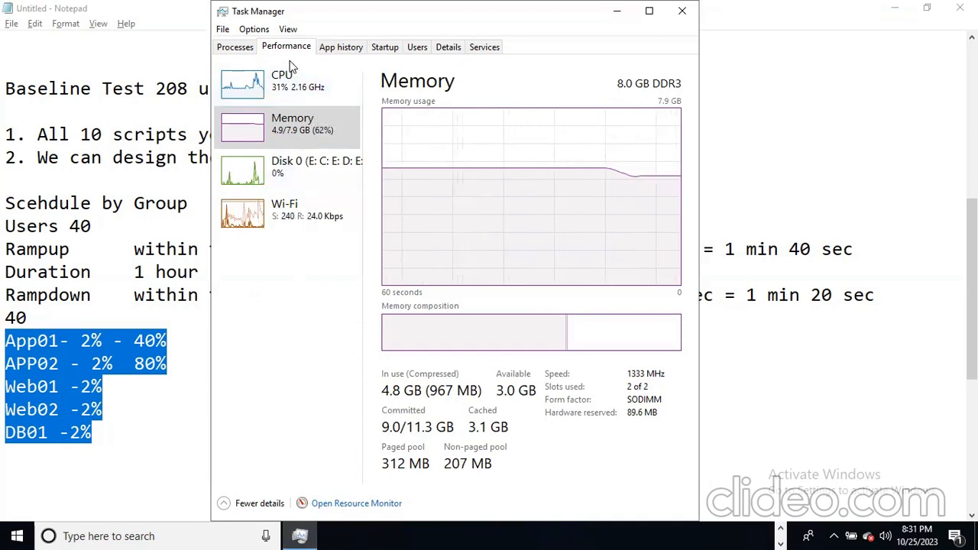
click(236, 47)
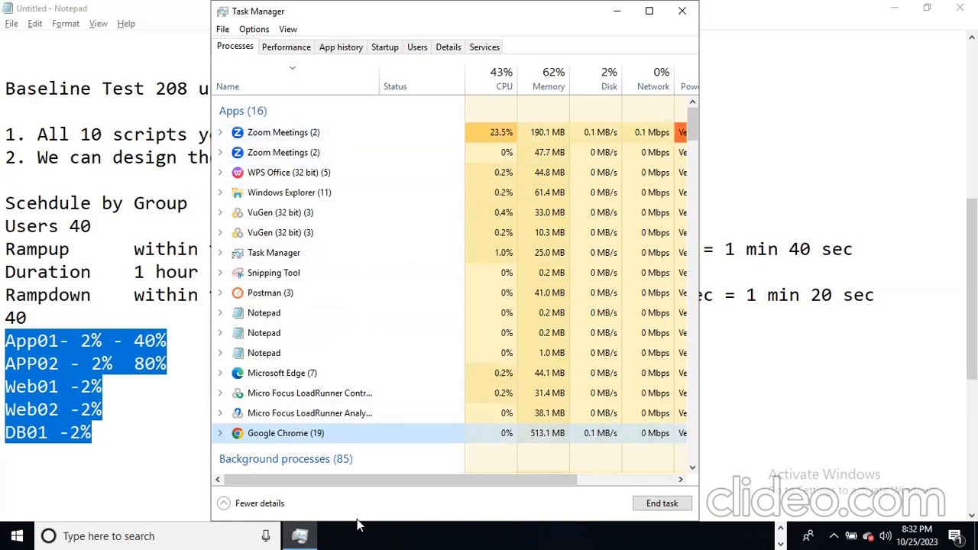
- Search the taskbar for 'performance' and launch Performance Monitor
click(126, 533)
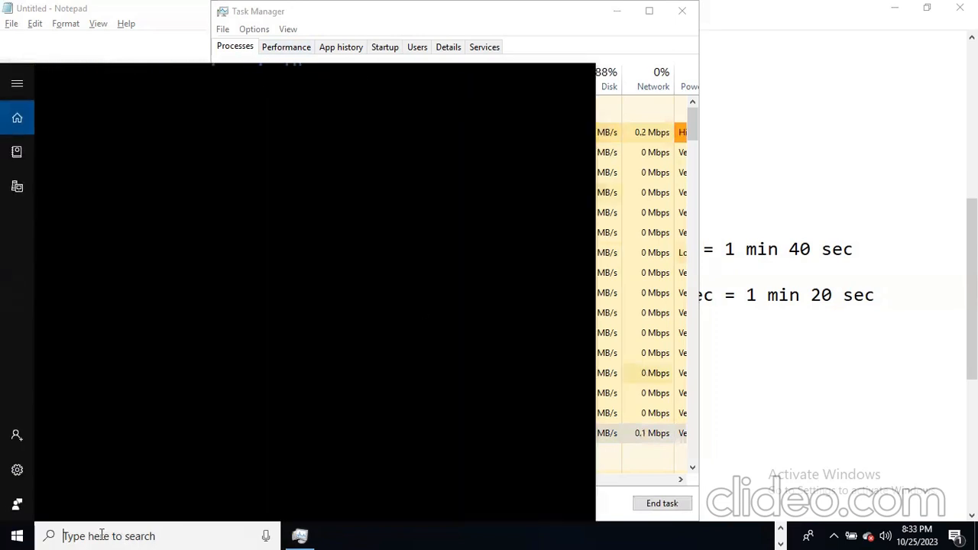
text(p)
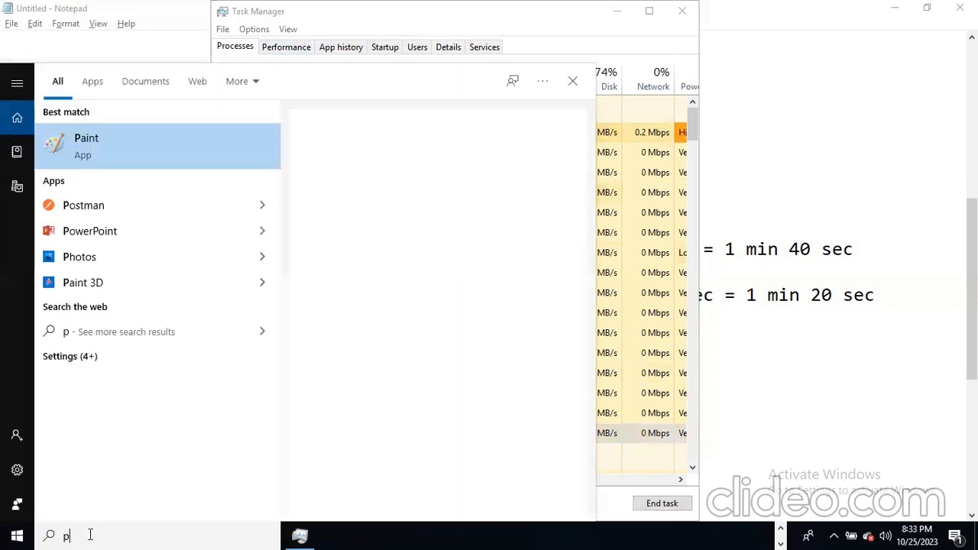
text(erformance)
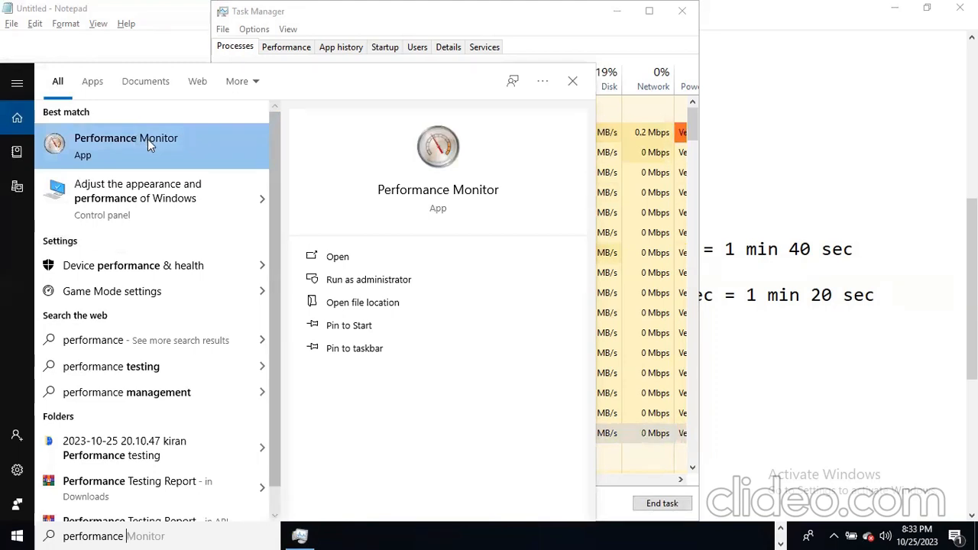
click(120, 153)
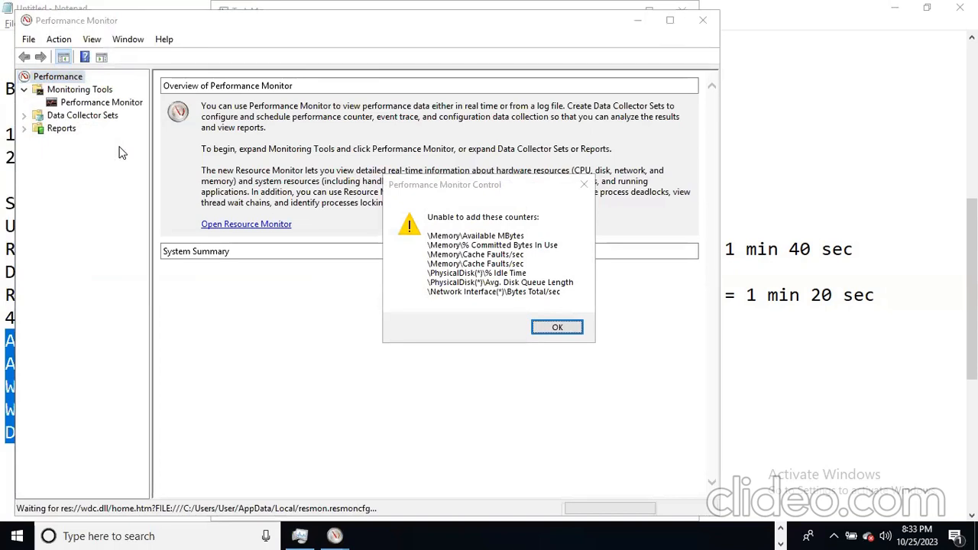
- Dismiss the missing-counter warnings and display the live _Total % Processor Time graph
click(554, 328)
click(555, 327)
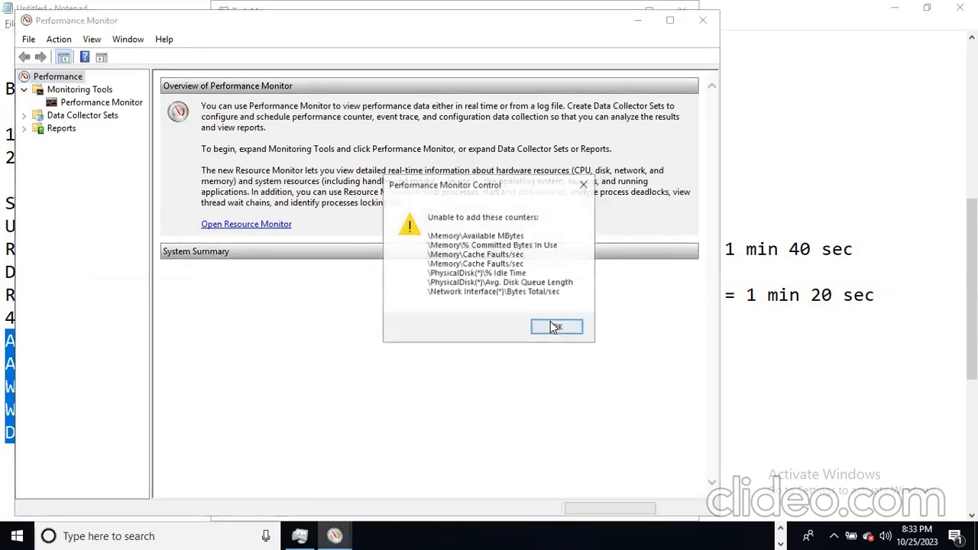
click(555, 327)
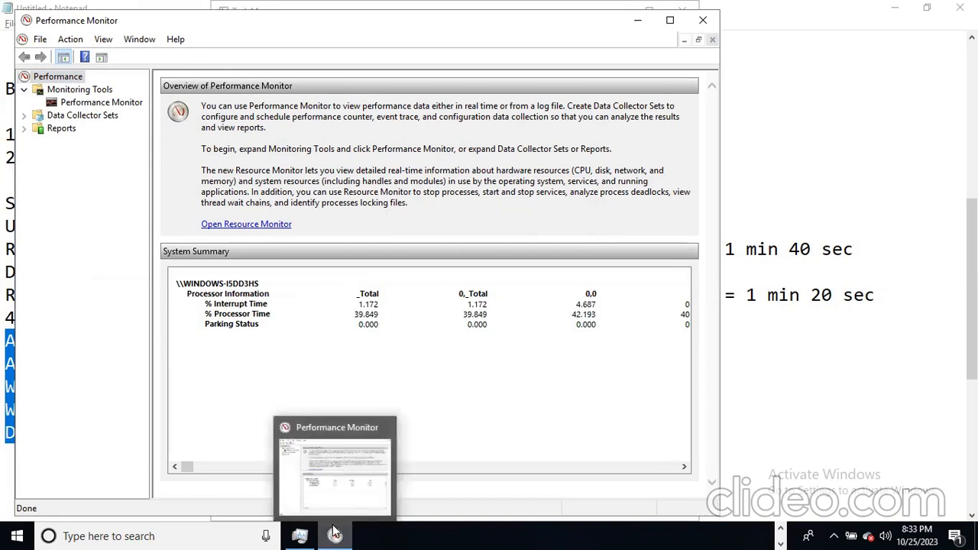
click(196, 367)
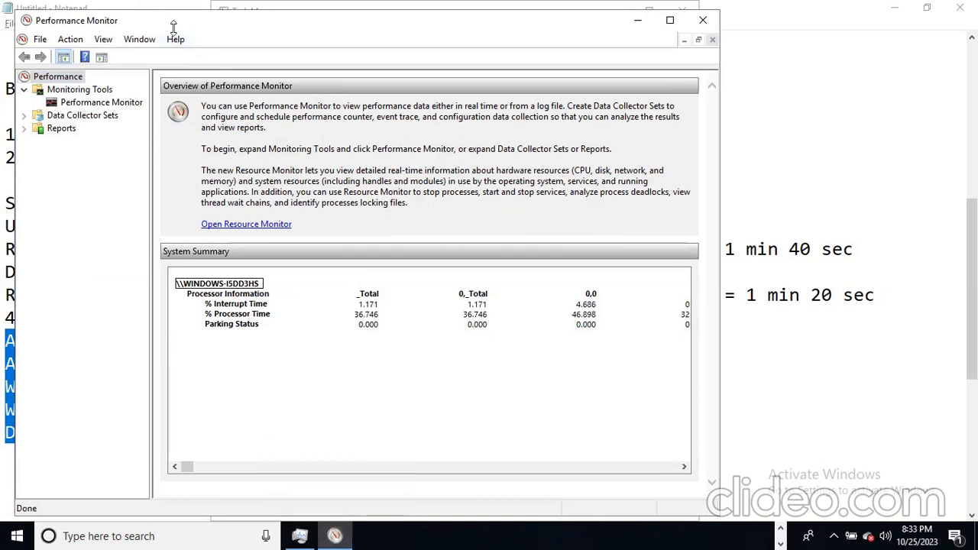
drag(173, 28, 176, 43)
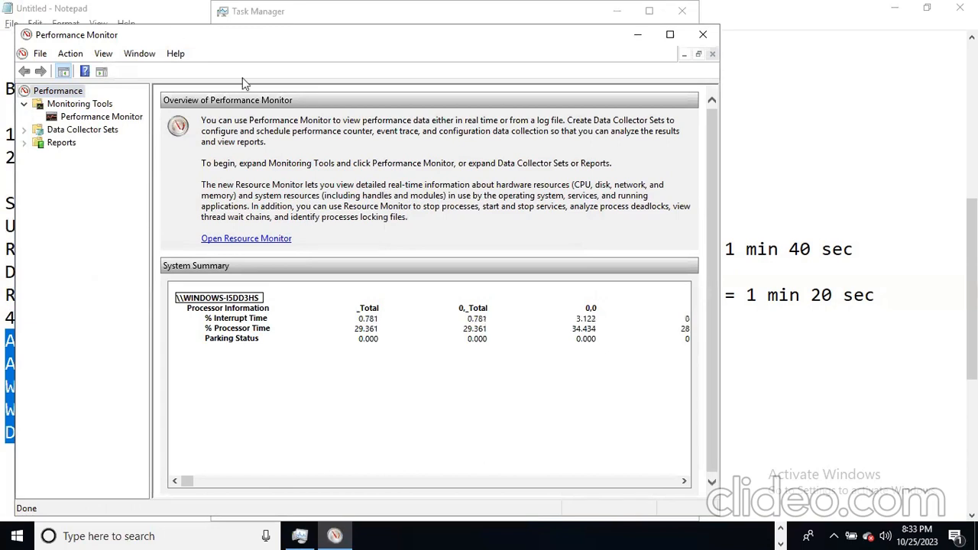
click(116, 118)
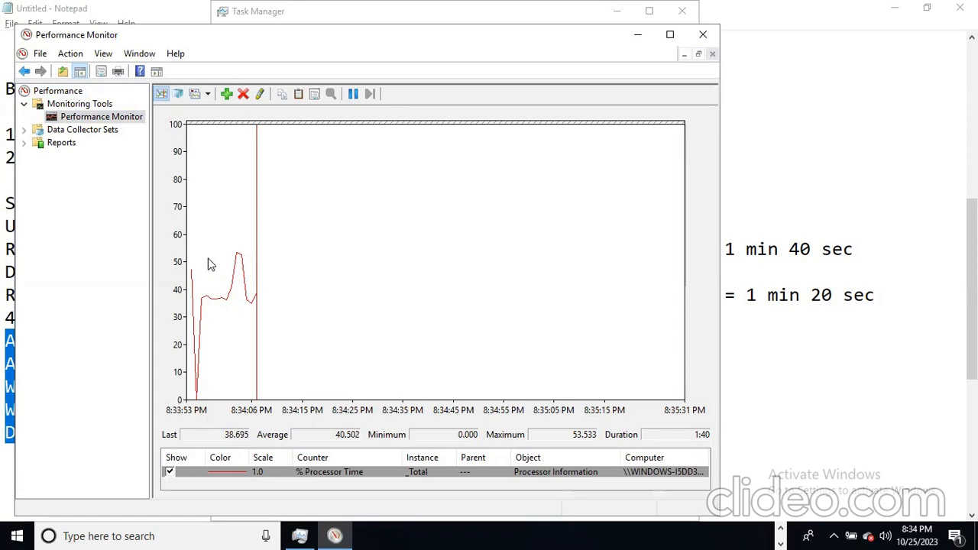
mouse_move(239, 258)
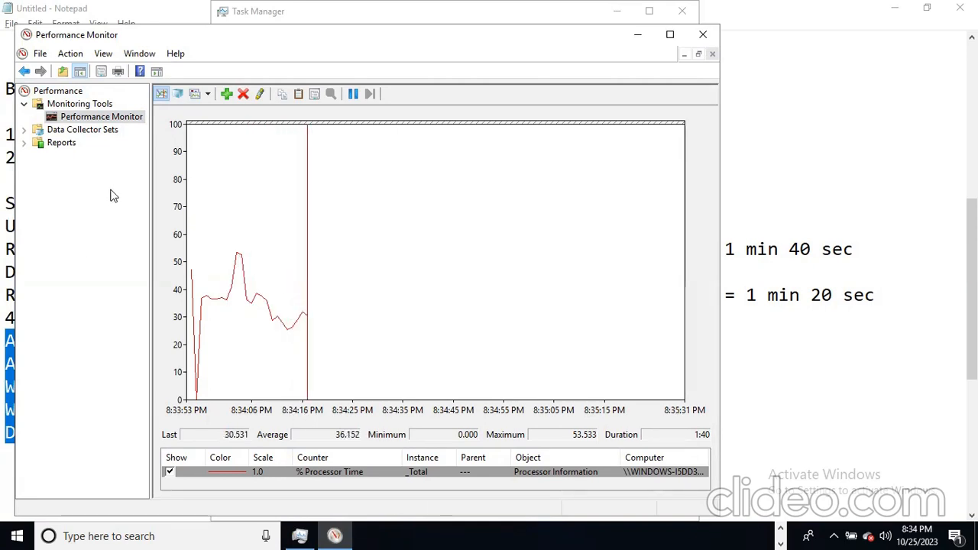
- Start a new user-defined data collector set named BaselineTest
click(90, 136)
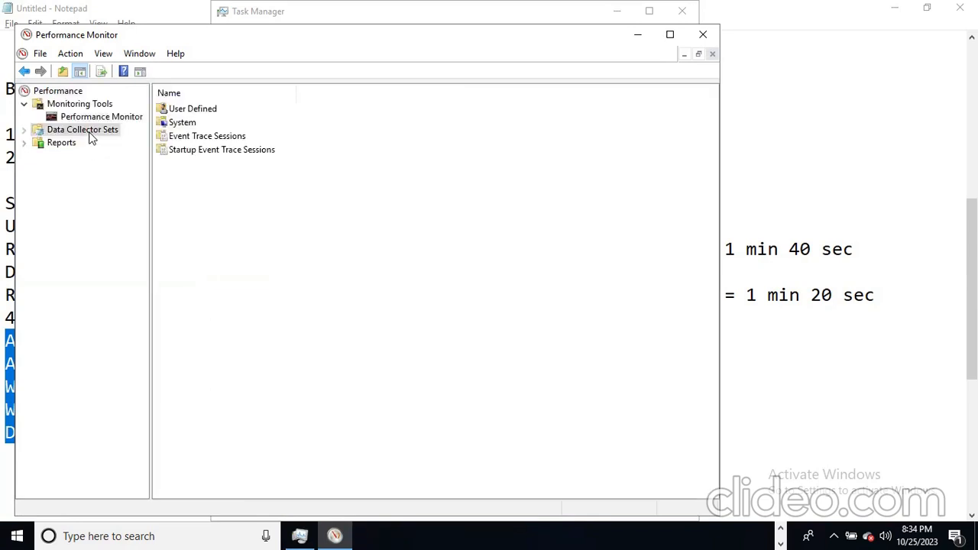
click(24, 130)
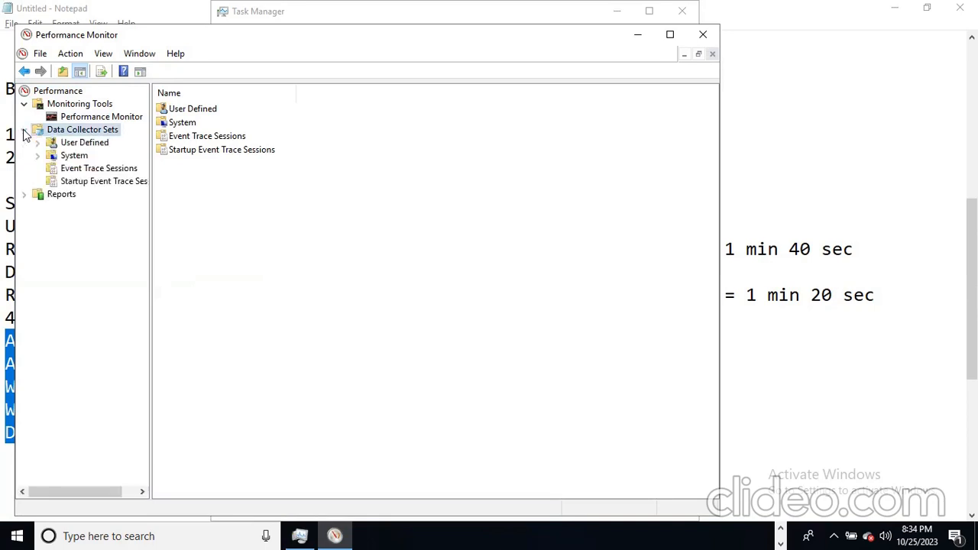
click(70, 143)
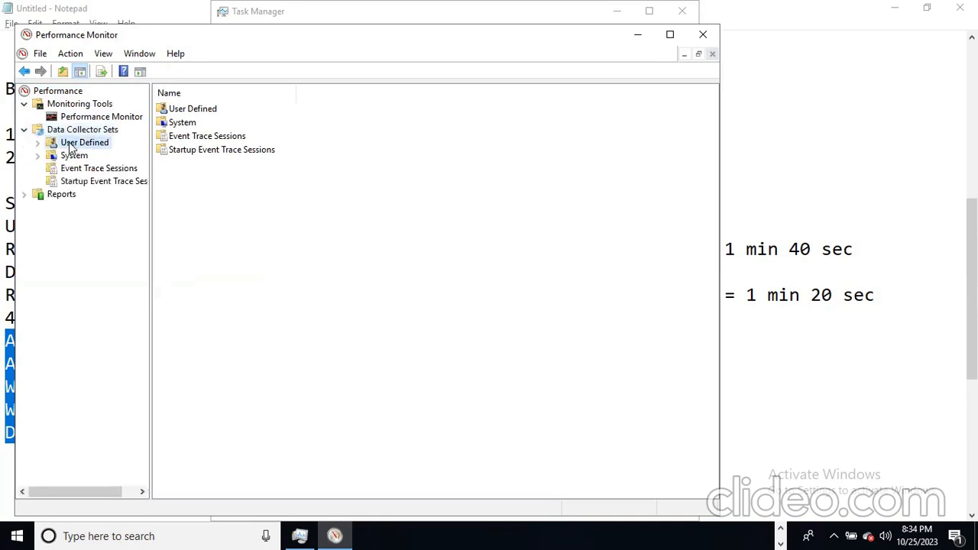
right_click(71, 145)
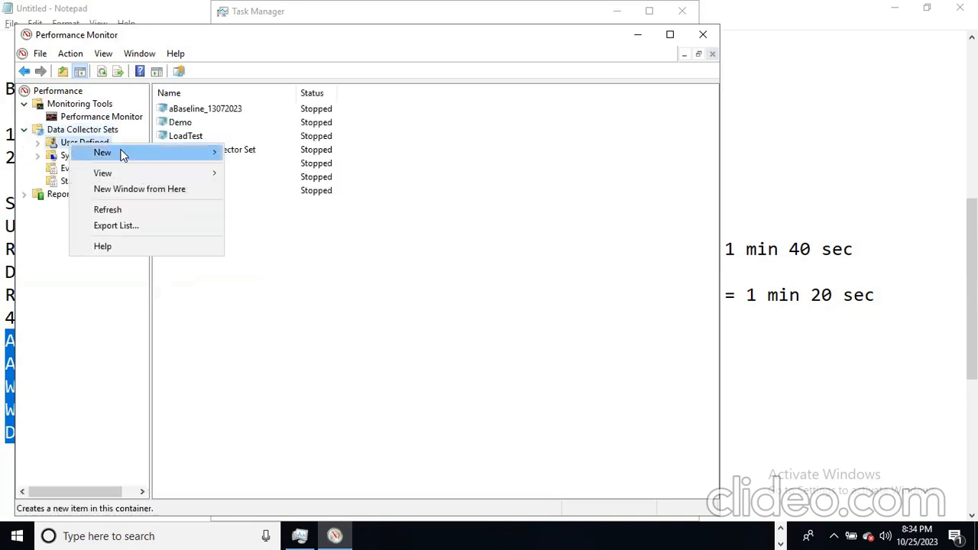
mouse_move(135, 150)
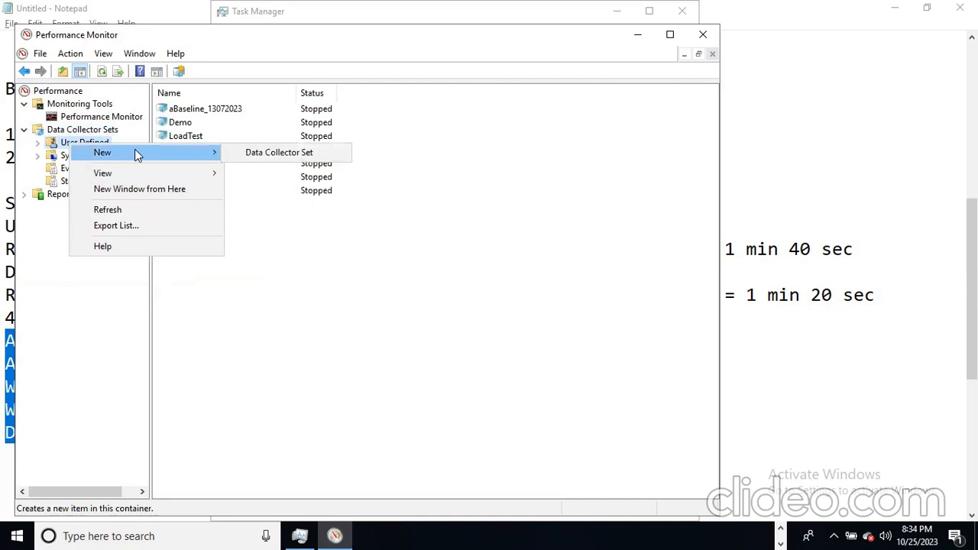
click(277, 152)
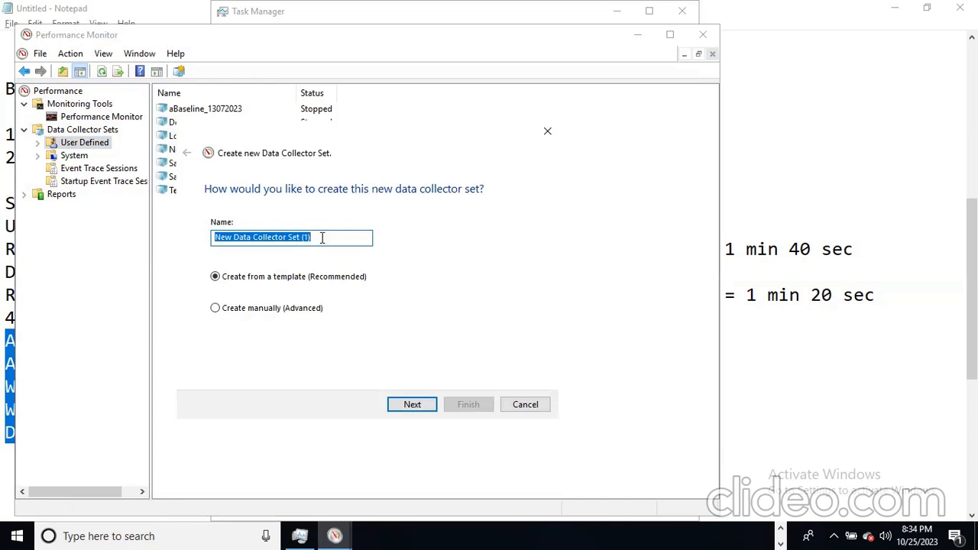
key(BackSpace)
text(BaselineTest)
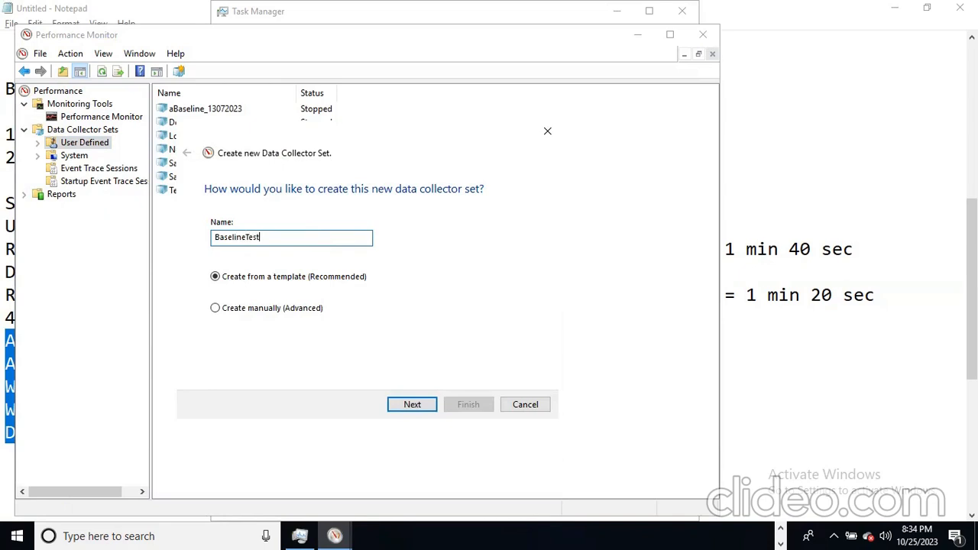
- Build the set manually, logging performance counter data rather than alerts
click(257, 309)
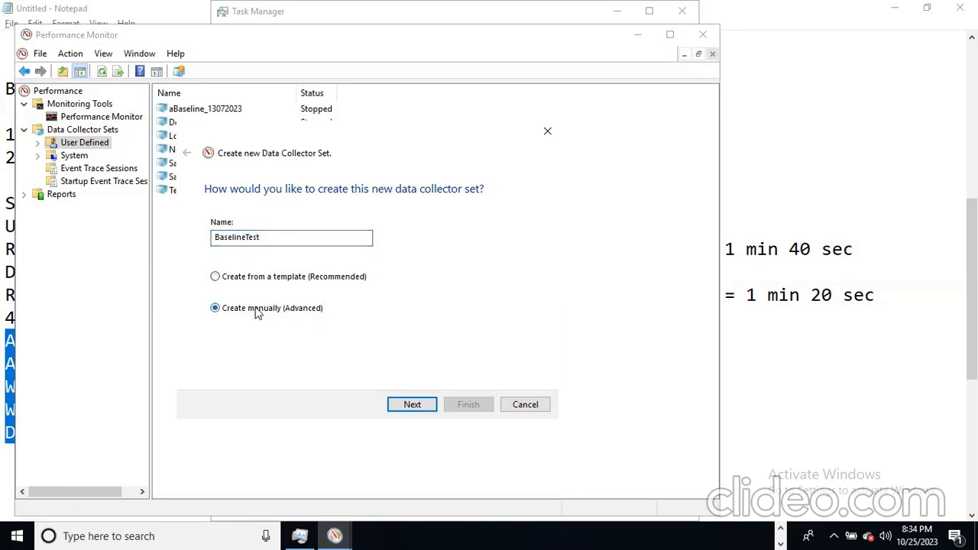
click(413, 407)
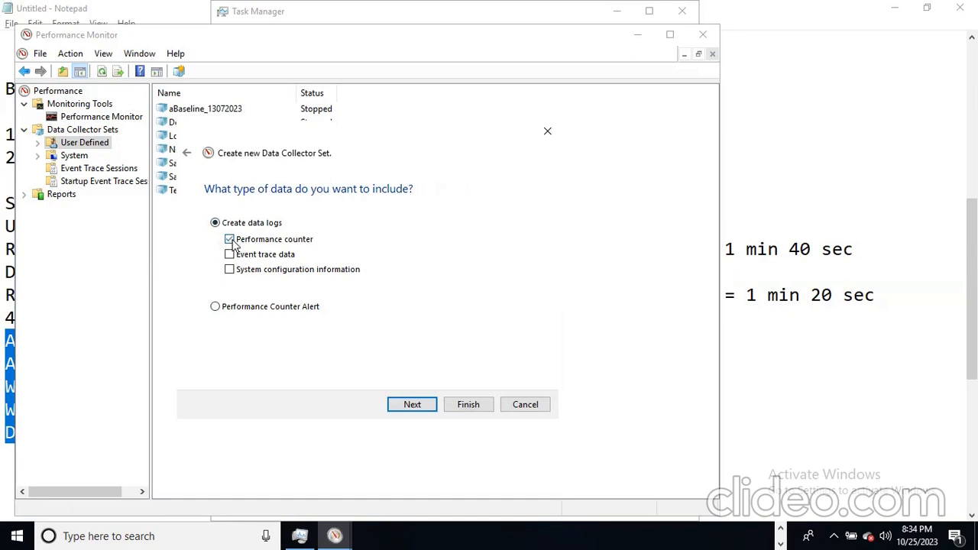
click(295, 311)
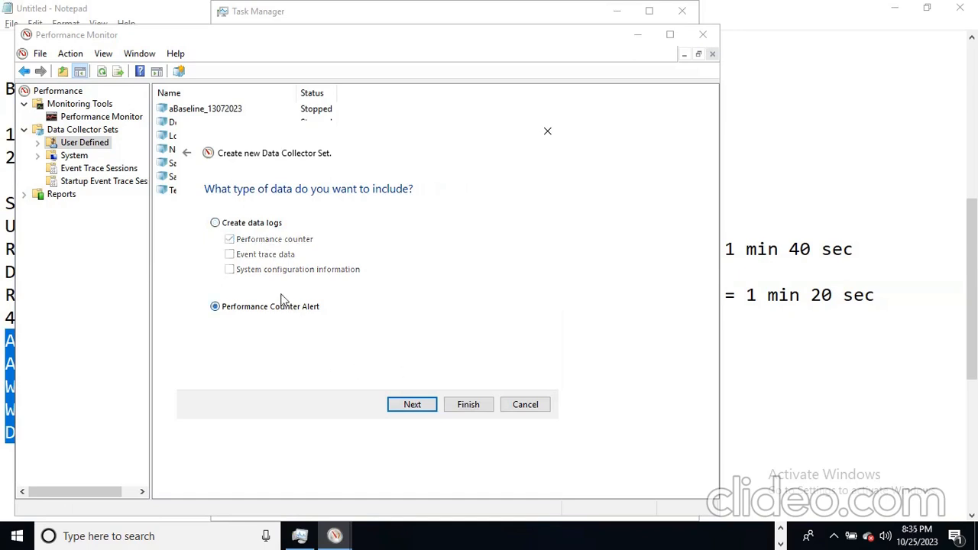
click(215, 223)
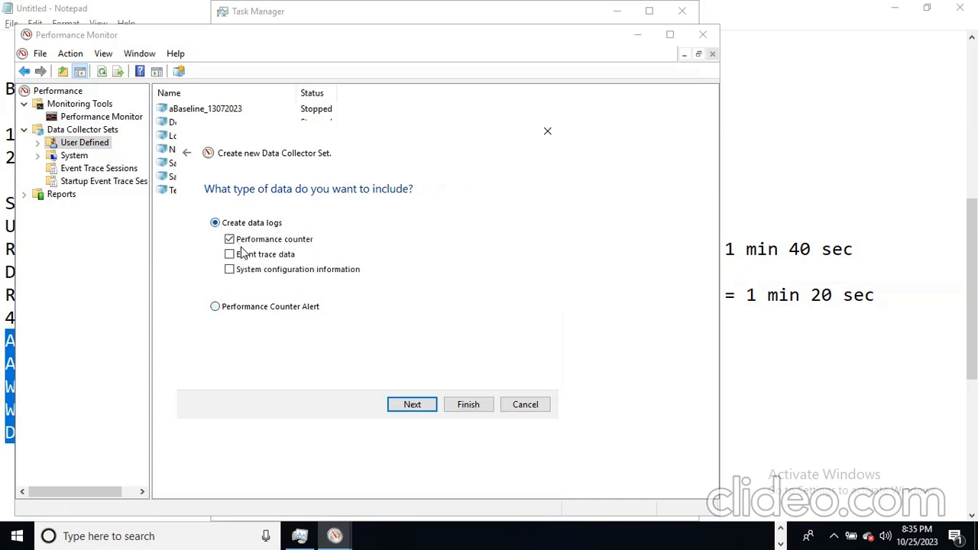
click(412, 404)
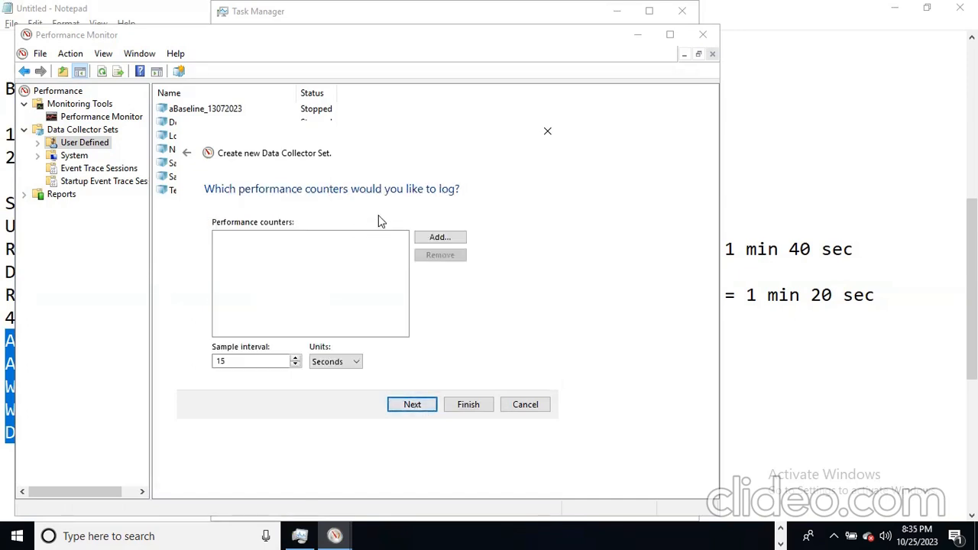
- Find and expand the Processor Information group in the Add Counters list
click(440, 239)
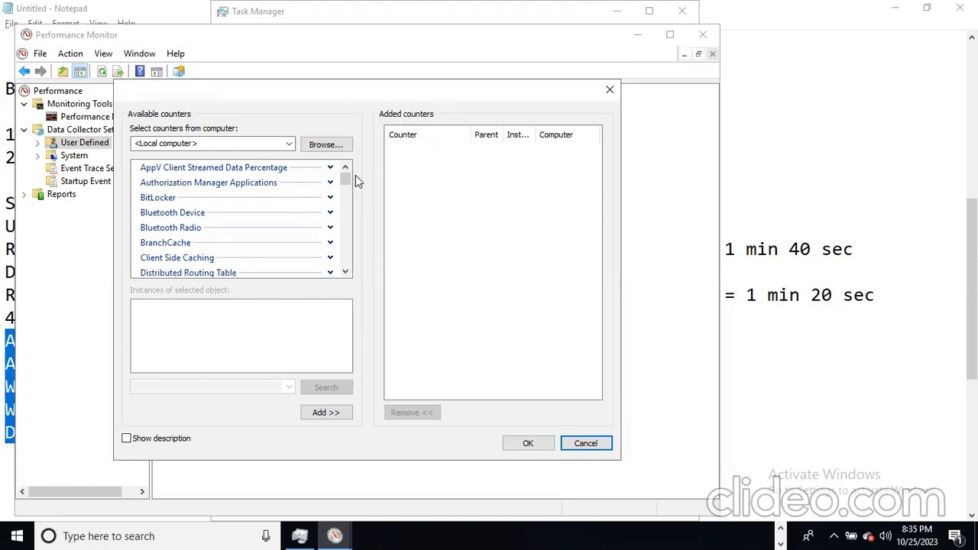
click(345, 272)
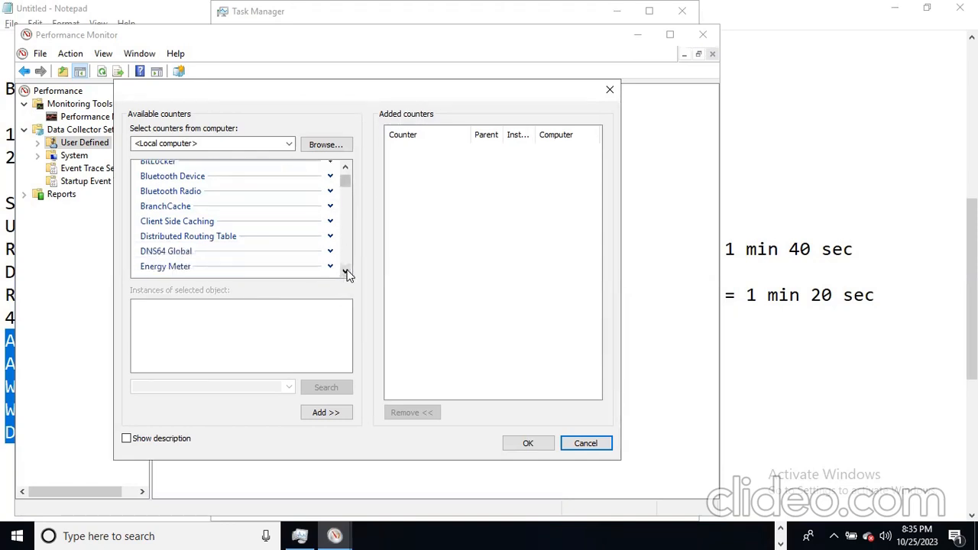
click(347, 272)
click(346, 272)
click(347, 273)
click(347, 272)
click(347, 272)
click(347, 272)
click(347, 272)
click(346, 272)
click(347, 272)
click(347, 272)
click(347, 272)
click(347, 272)
click(347, 272)
click(346, 272)
click(347, 272)
click(347, 272)
click(347, 272)
click(347, 272)
click(347, 273)
click(347, 272)
click(347, 272)
click(347, 272)
click(347, 272)
click(347, 272)
click(347, 272)
click(347, 272)
click(347, 272)
click(347, 272)
click(347, 272)
click(347, 272)
click(347, 272)
click(347, 272)
click(347, 273)
click(347, 272)
click(347, 272)
click(347, 272)
click(347, 272)
click(347, 272)
click(347, 272)
click(347, 272)
click(346, 272)
click(347, 272)
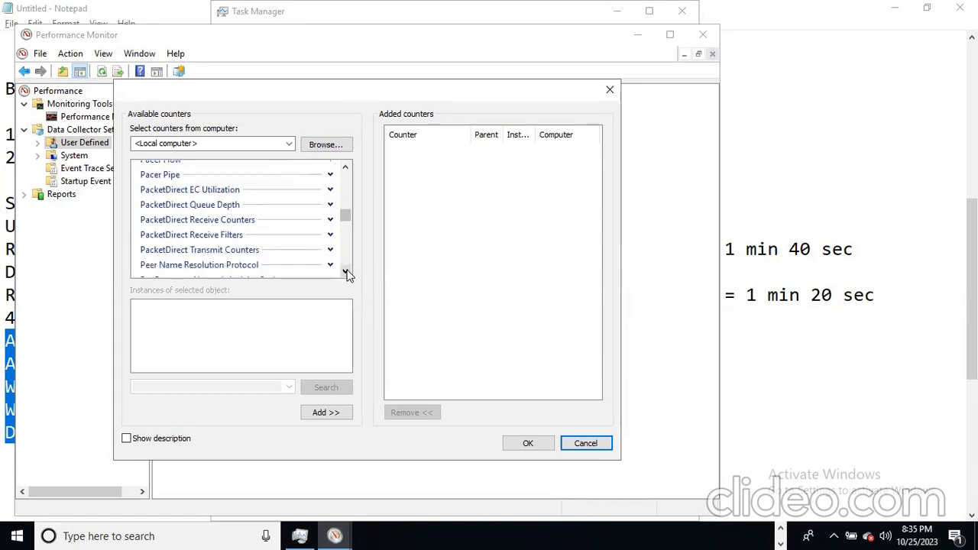
click(346, 272)
click(347, 272)
click(346, 272)
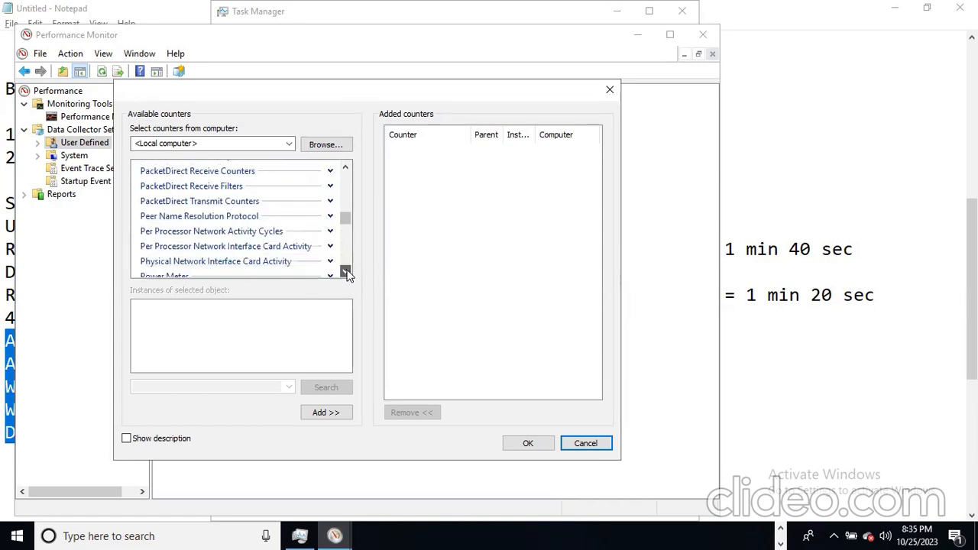
click(347, 272)
click(347, 272)
click(347, 272)
click(347, 272)
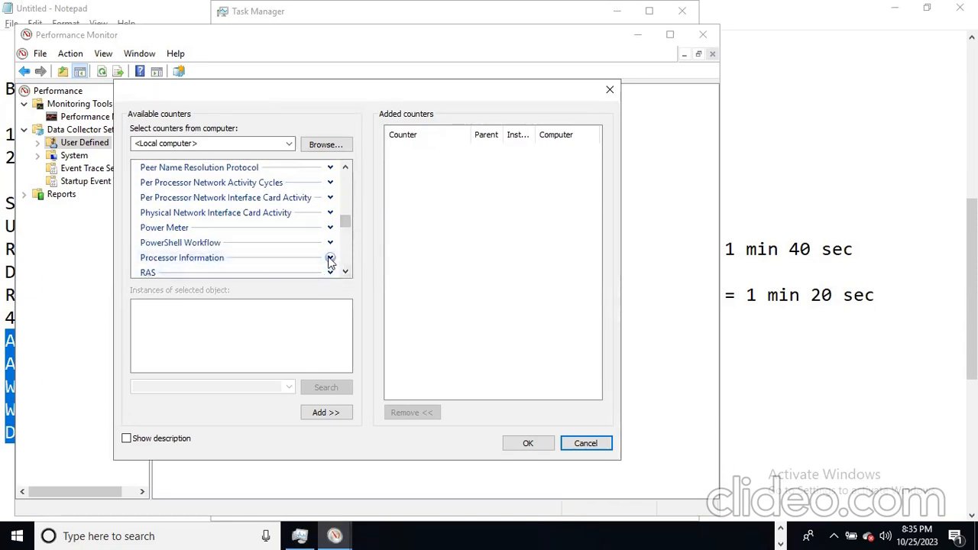
click(330, 259)
click(345, 272)
click(345, 272)
click(346, 272)
click(346, 272)
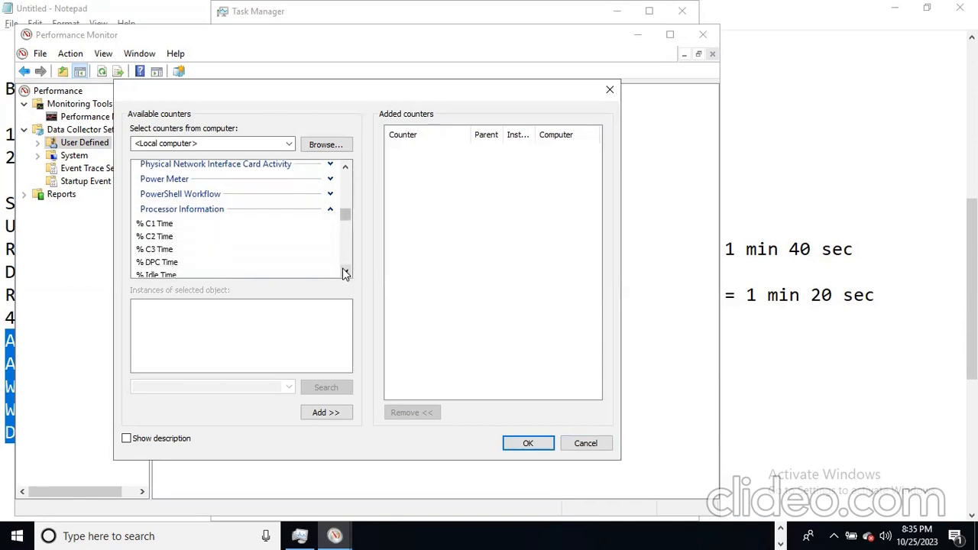
click(345, 272)
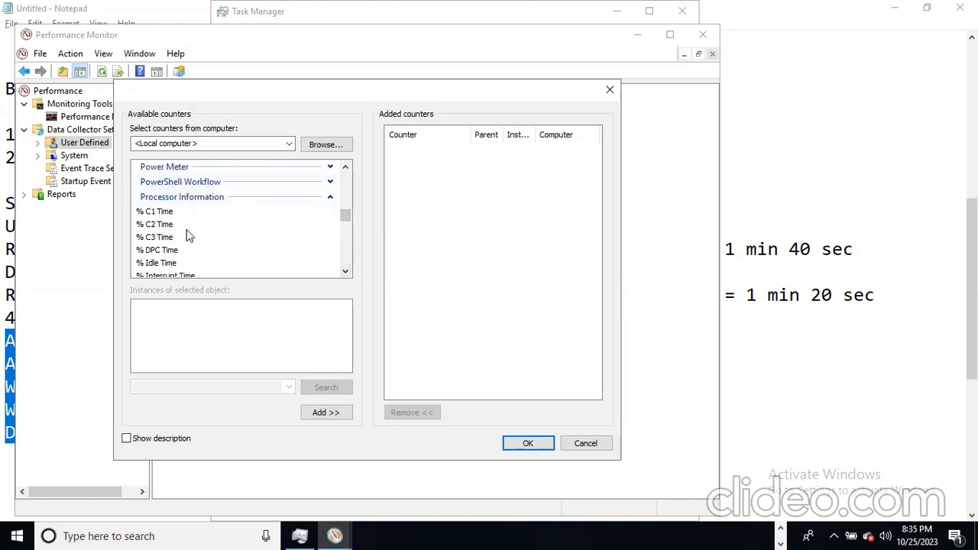
click(345, 272)
click(345, 272)
click(345, 272)
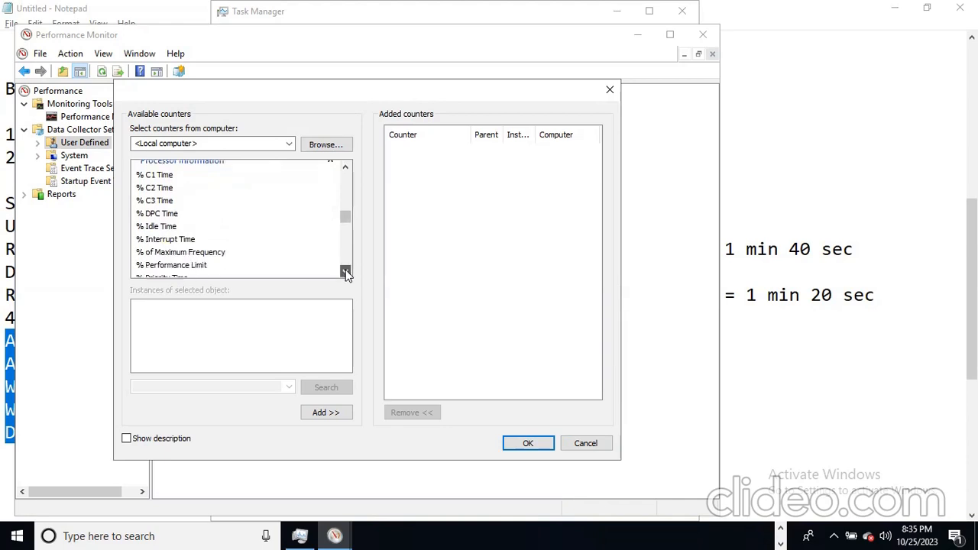
click(346, 273)
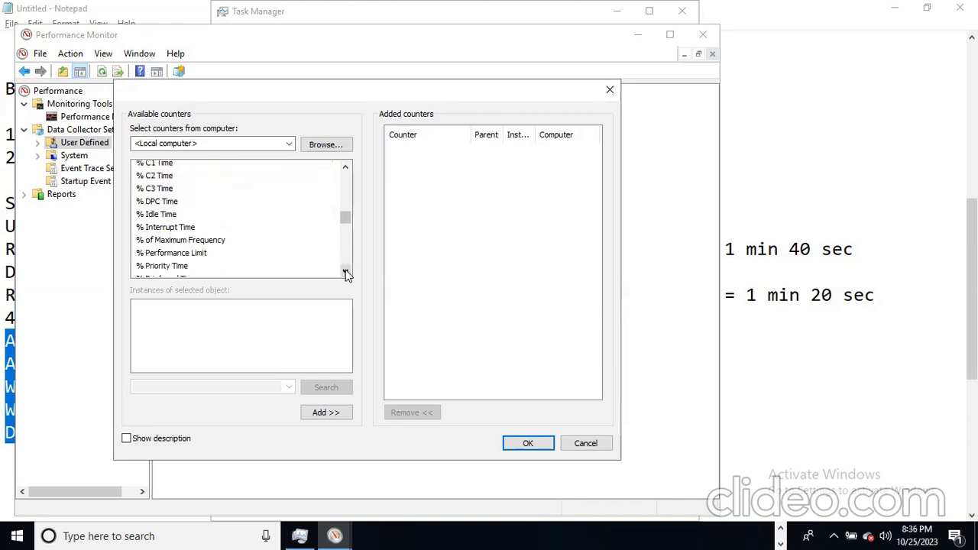
click(345, 273)
click(345, 273)
click(345, 273)
click(346, 273)
click(346, 273)
click(346, 273)
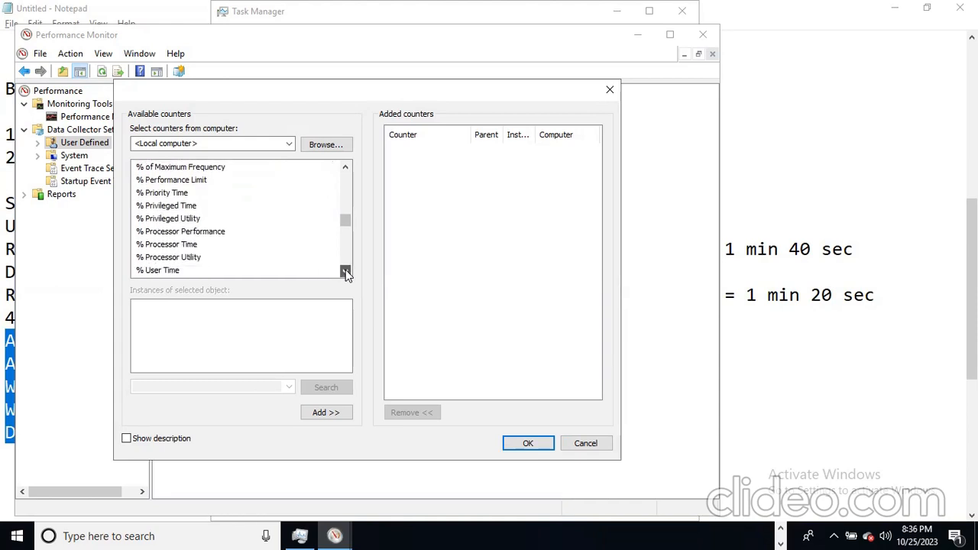
- Add the % Processor Time and % User Time counters for _Total
click(173, 246)
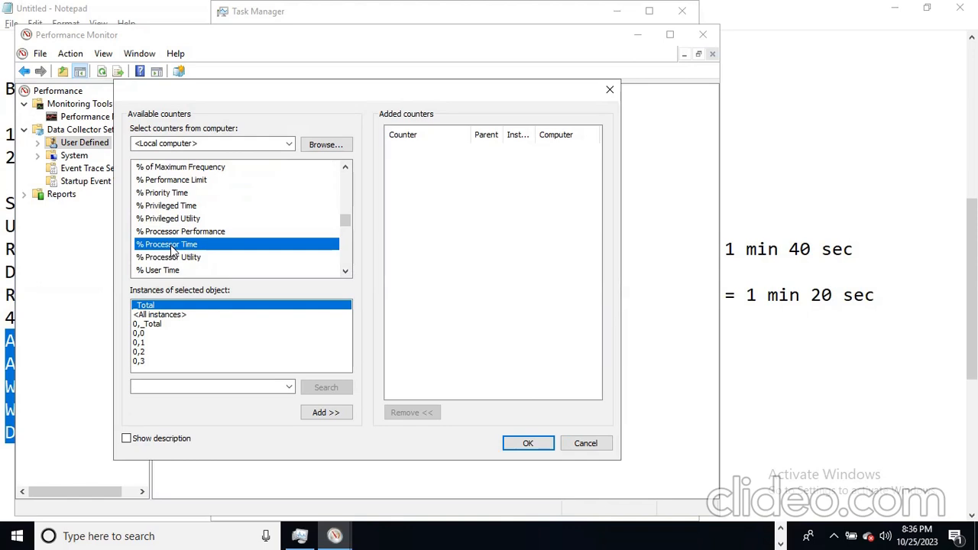
click(321, 413)
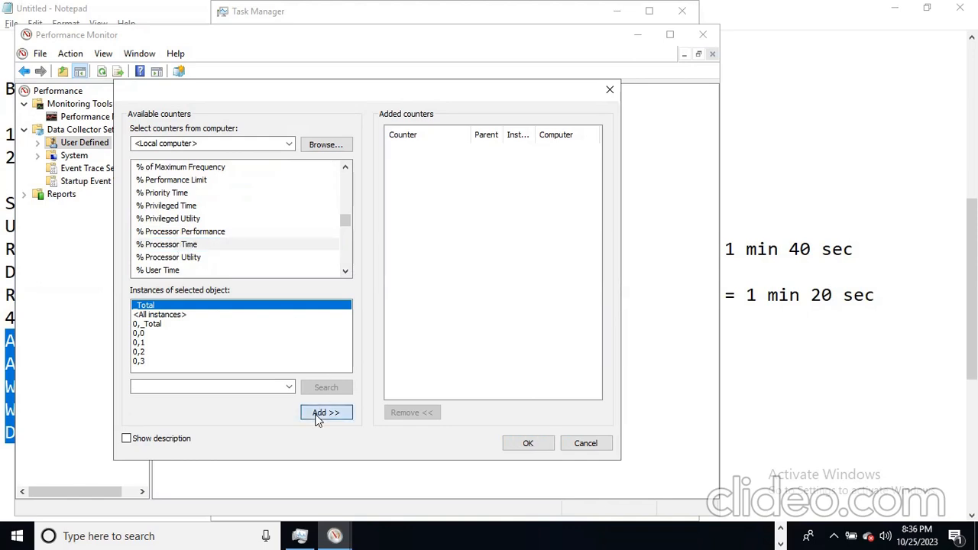
click(170, 272)
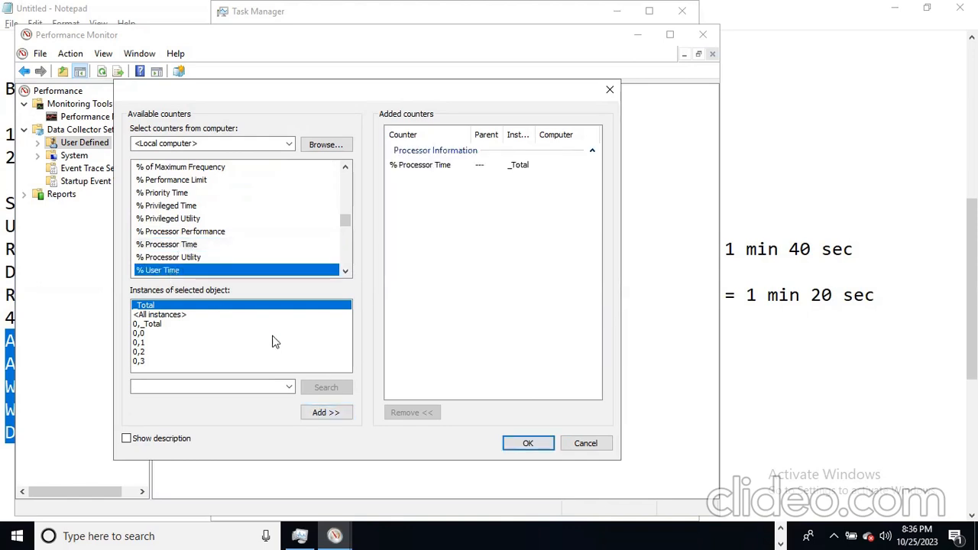
click(323, 414)
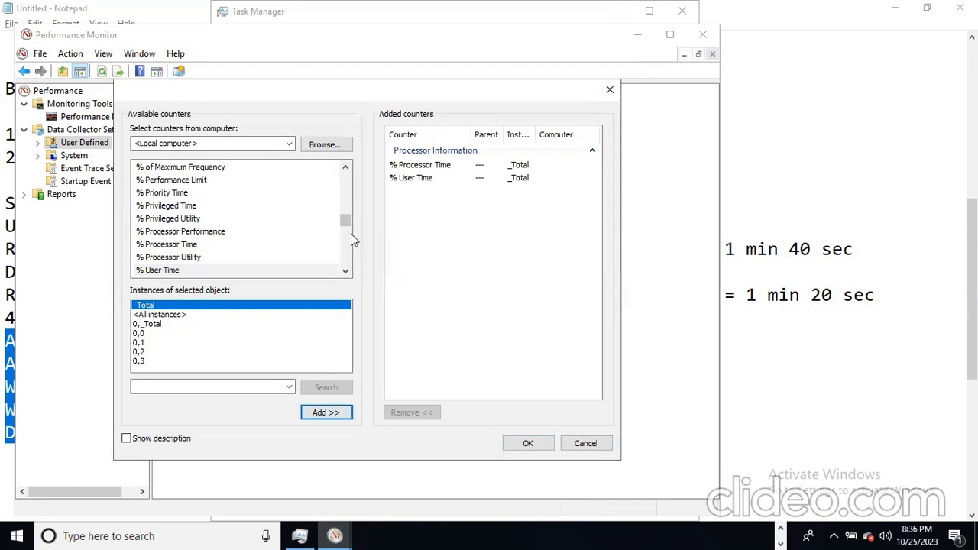
- Add % Idle Time for _Total, then collapse the Processor Information group
click(345, 272)
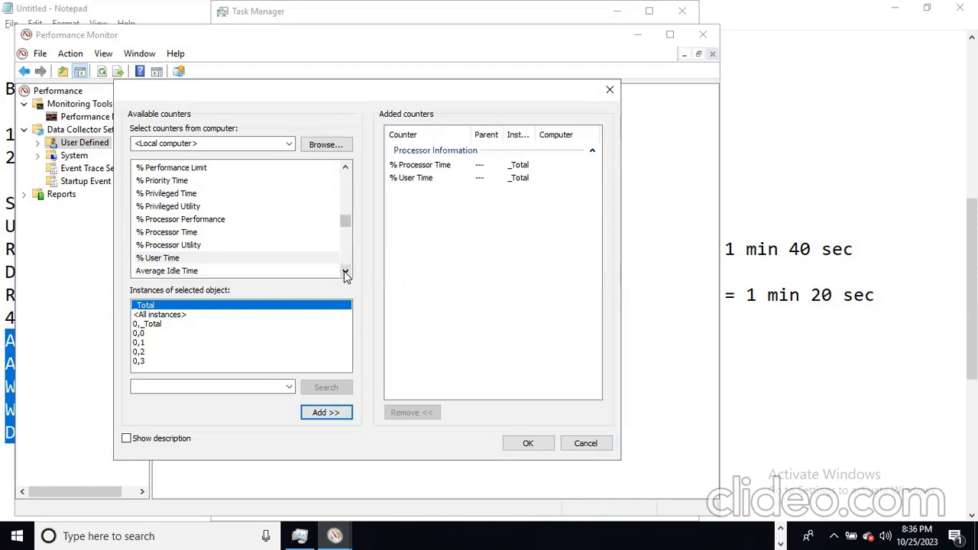
click(346, 273)
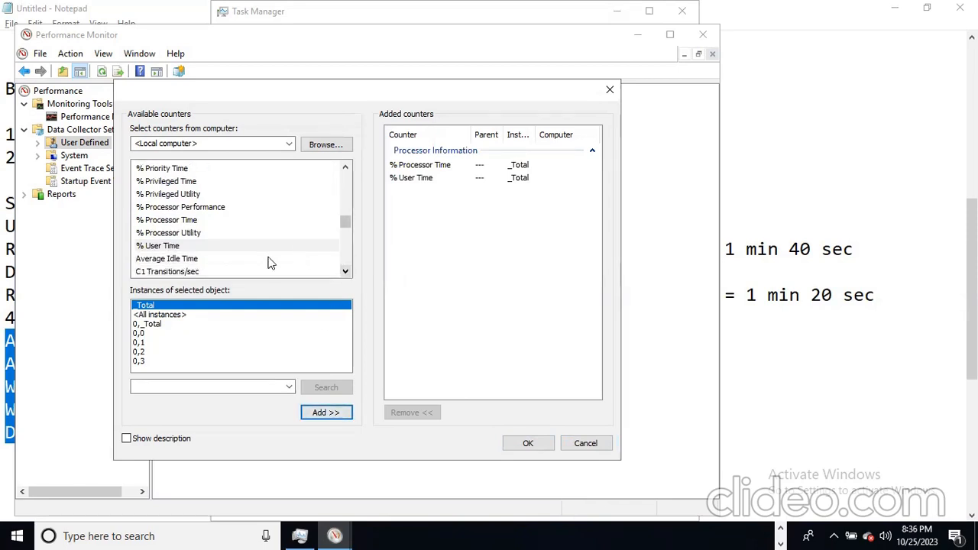
click(346, 169)
click(346, 170)
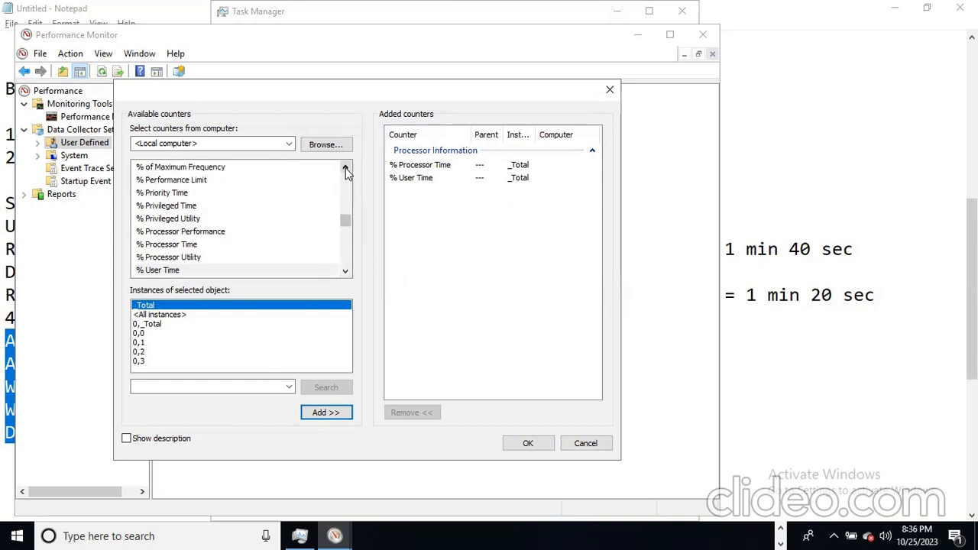
click(345, 169)
click(346, 169)
click(345, 169)
click(345, 169)
click(346, 169)
click(346, 169)
click(346, 169)
click(345, 169)
click(345, 169)
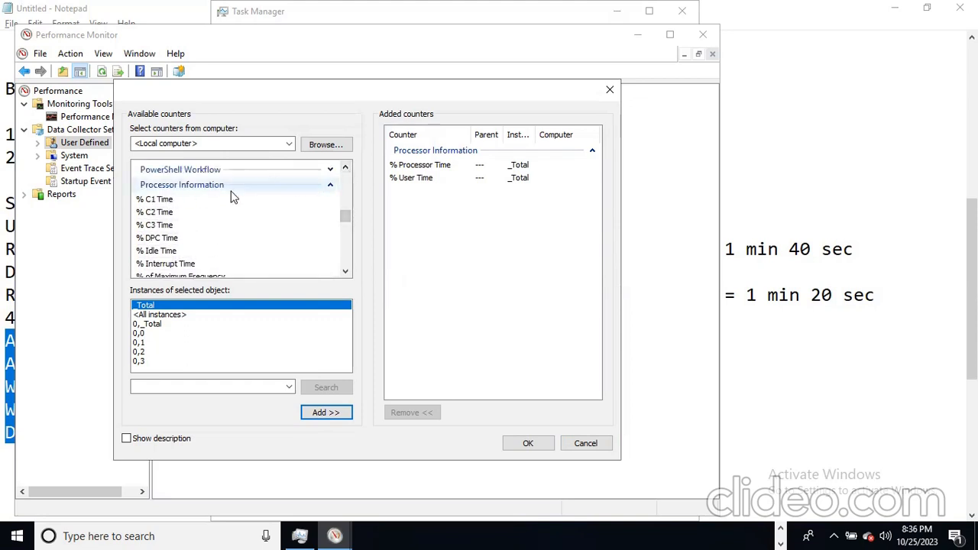
click(157, 257)
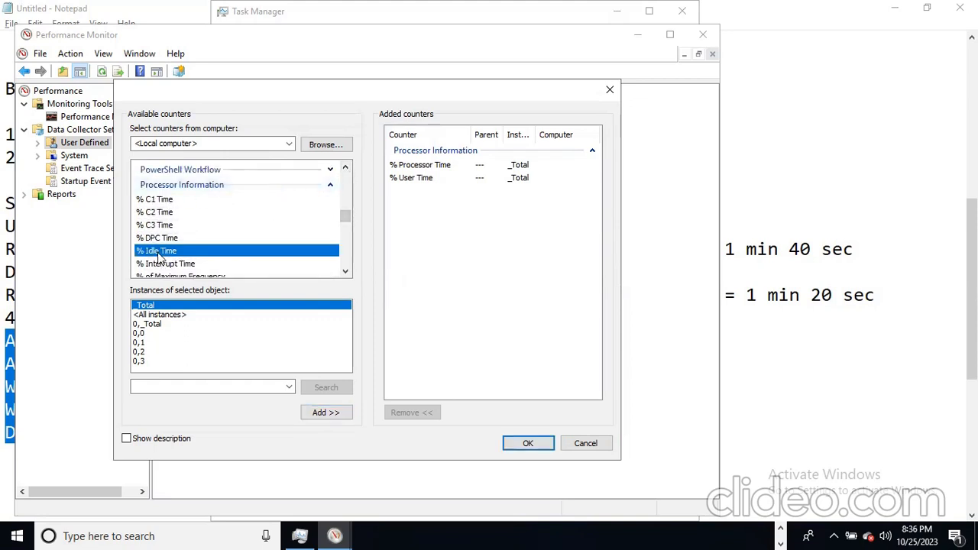
click(320, 414)
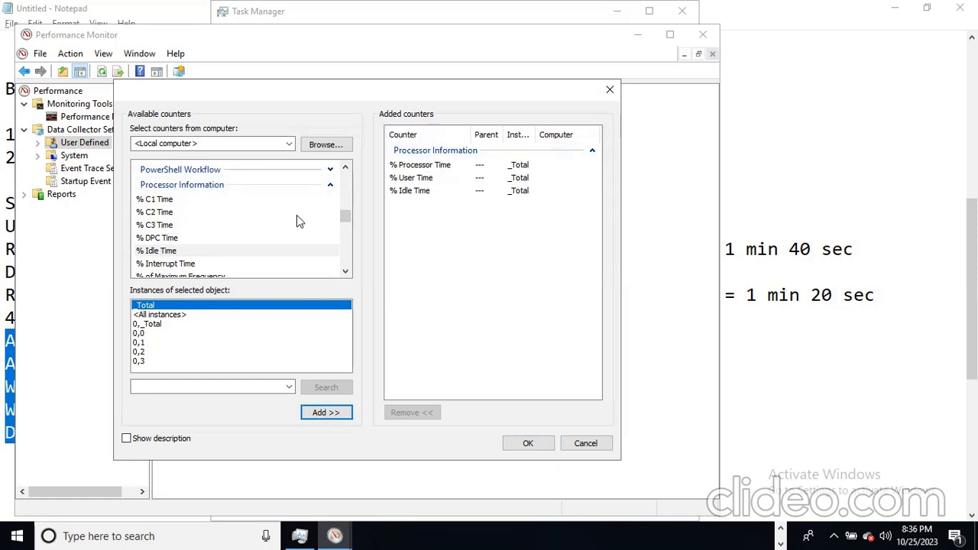
click(330, 186)
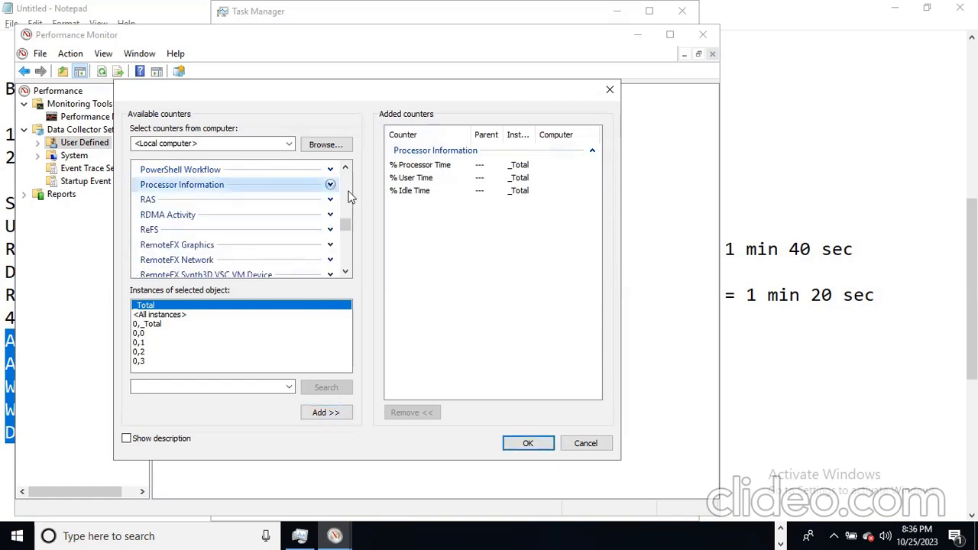
mouse_move(346, 222)
mouse_down()
mouse_move(351, 193)
mouse_move(348, 220)
mouse_move(345, 198)
mouse_move(348, 211)
mouse_up()
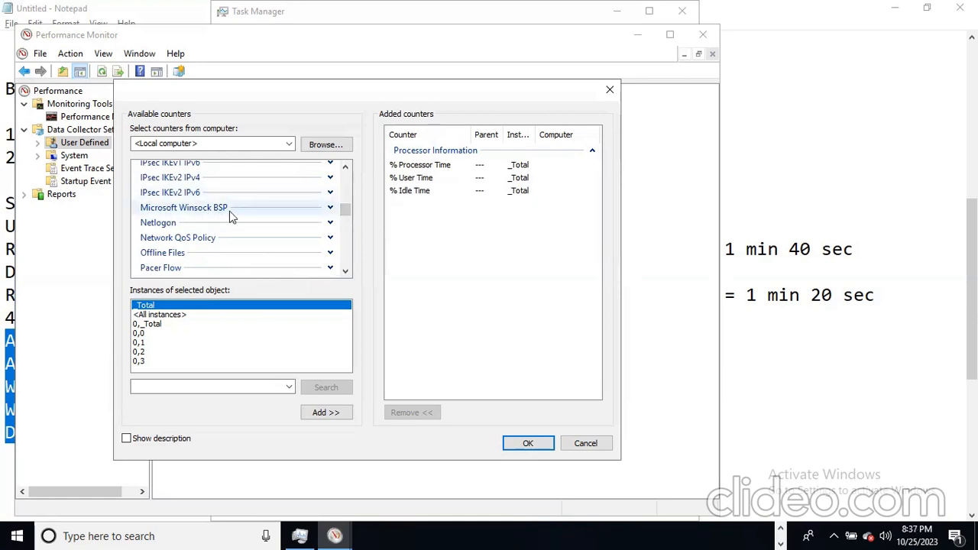
click(345, 271)
click(345, 270)
click(345, 270)
click(346, 270)
drag(344, 216, 346, 191)
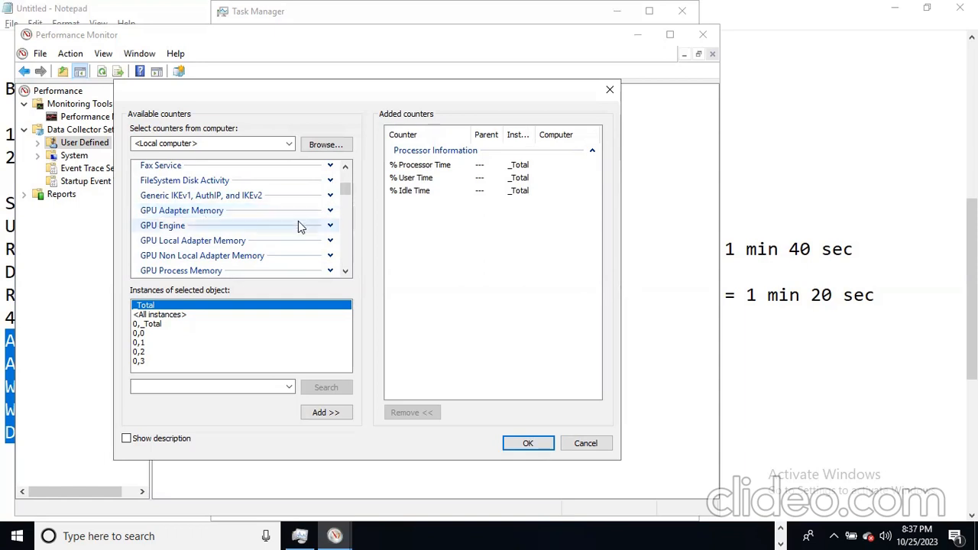
- Add GPU Adapter Memory Total Committed and Shared Usage for the GPU's luid instance
click(328, 210)
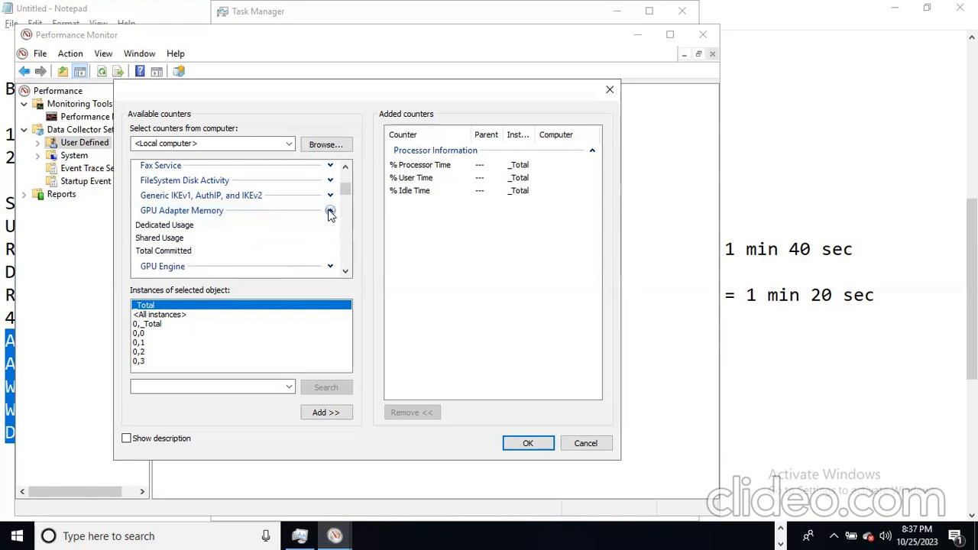
click(345, 272)
click(345, 272)
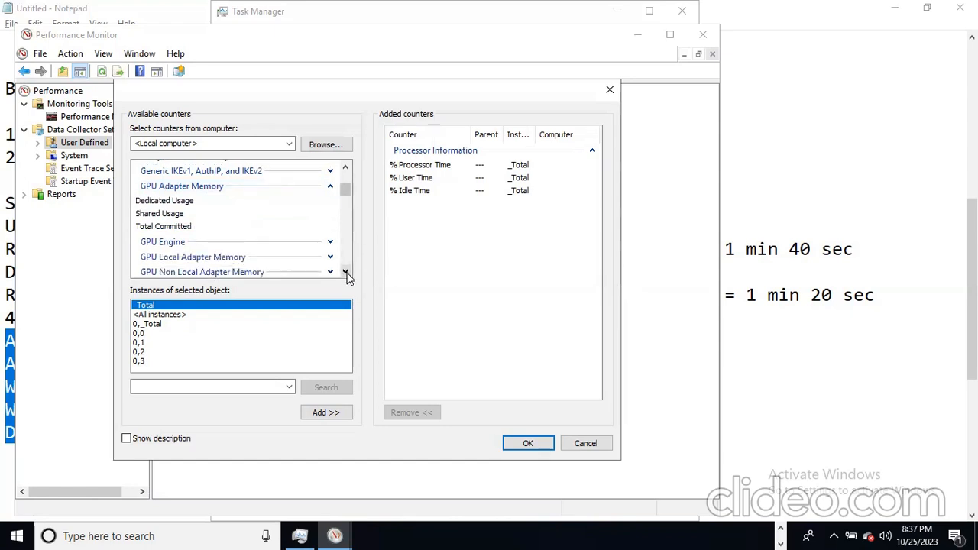
click(175, 228)
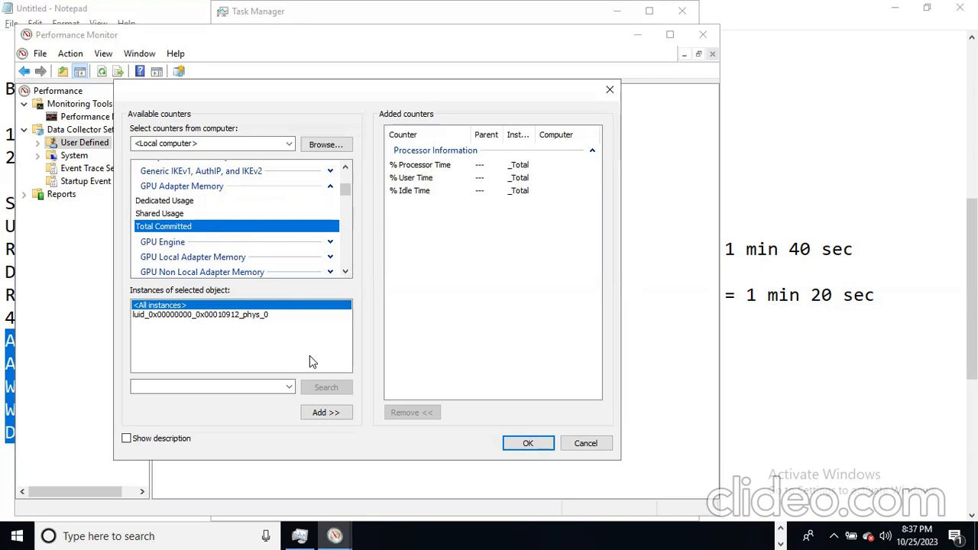
click(225, 317)
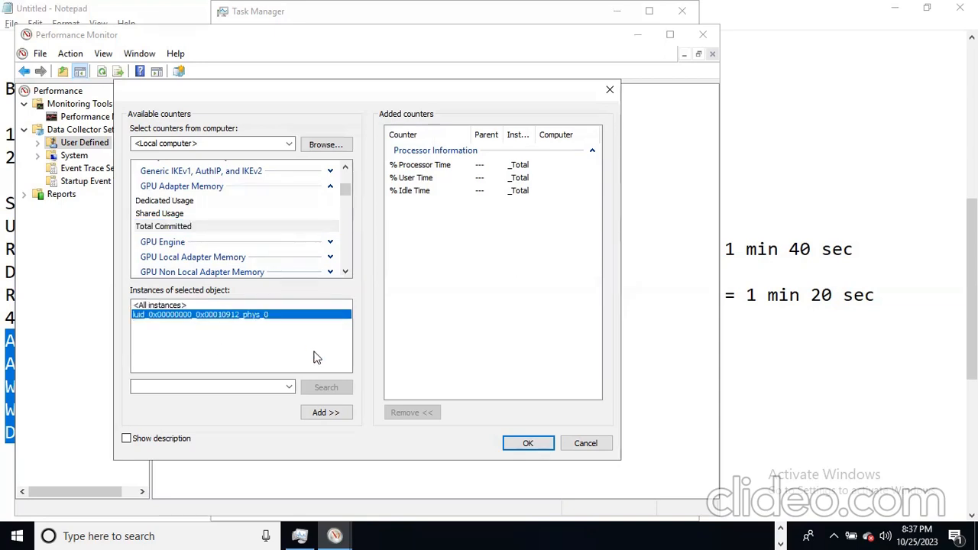
click(312, 418)
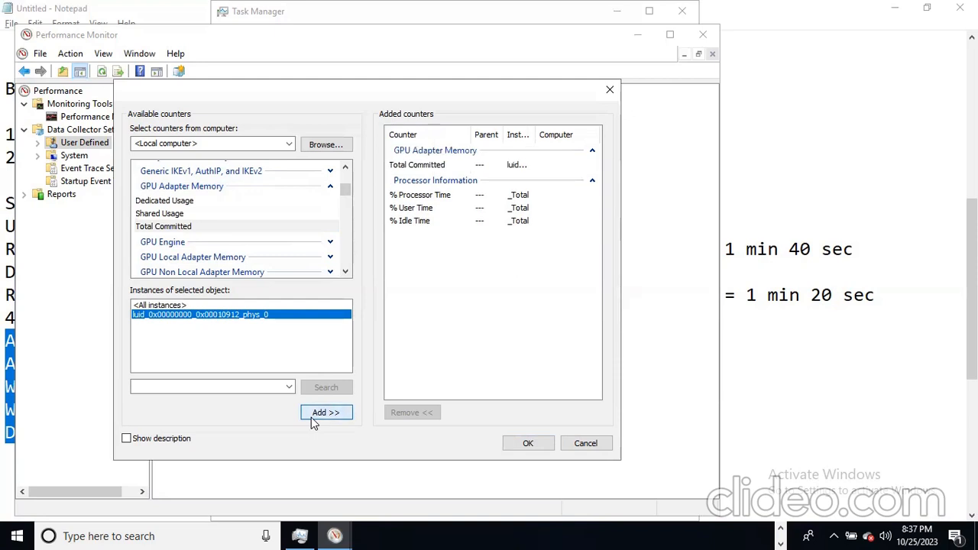
click(180, 214)
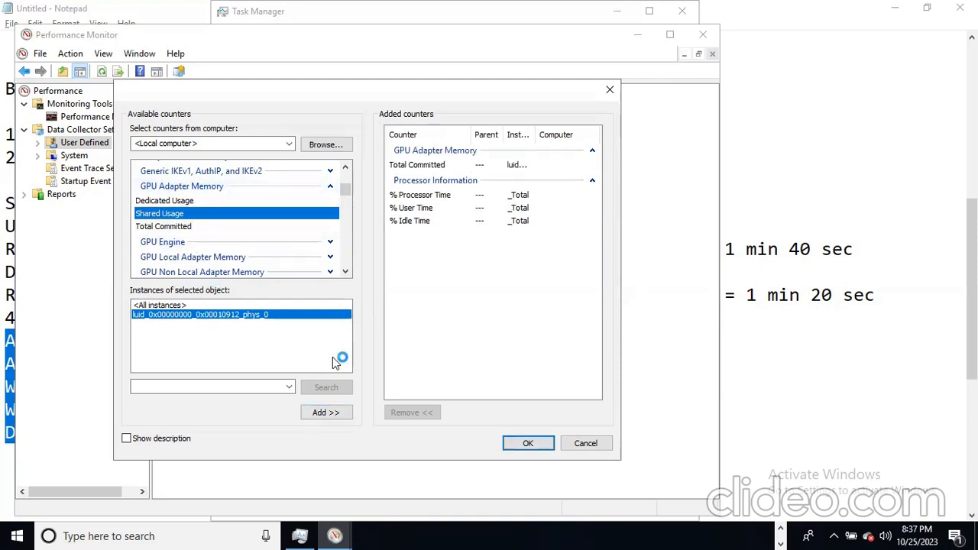
click(319, 417)
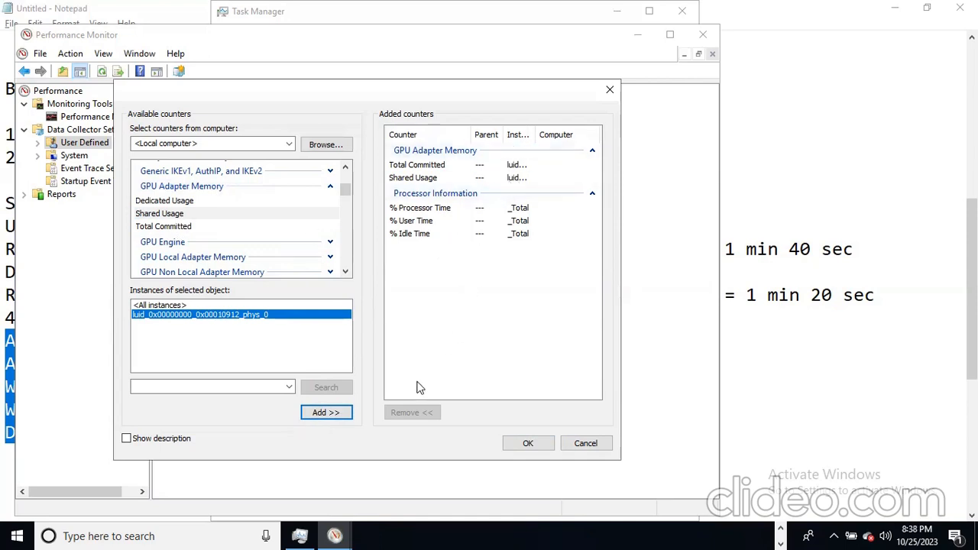
drag(345, 189, 346, 268)
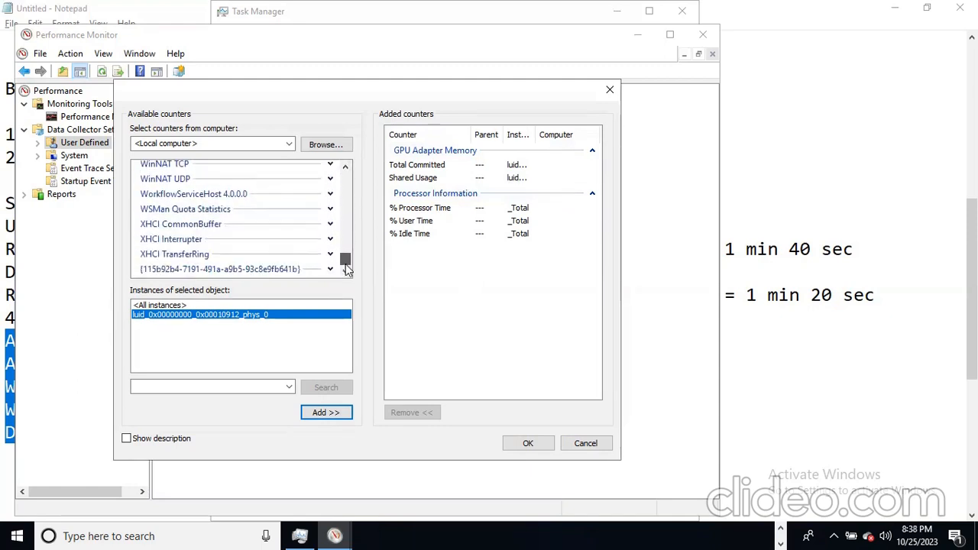
click(346, 168)
drag(346, 169, 347, 169)
click(346, 168)
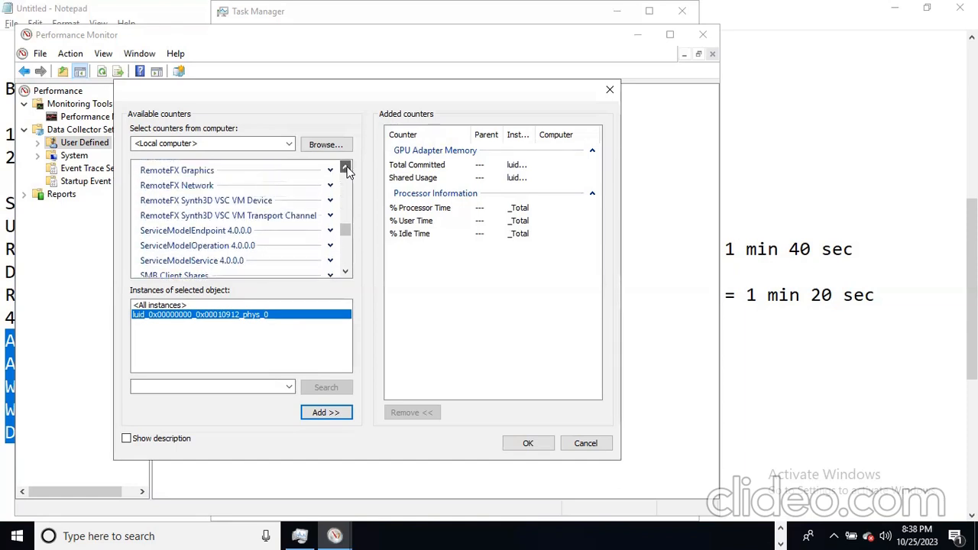
click(346, 168)
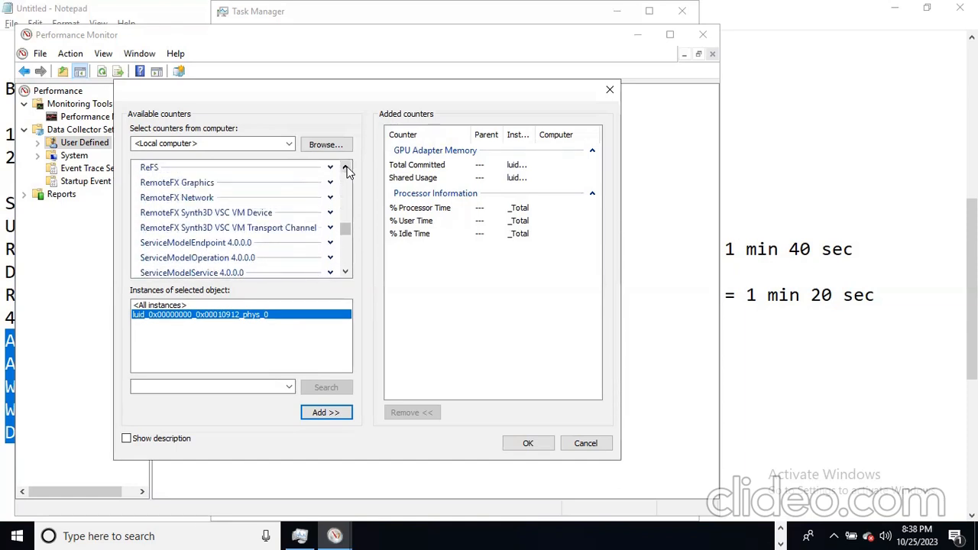
click(346, 168)
click(346, 168)
click(346, 168)
click(346, 168)
click(347, 168)
click(346, 168)
click(346, 168)
click(346, 168)
click(346, 168)
click(346, 168)
click(346, 168)
click(347, 169)
click(346, 168)
click(346, 168)
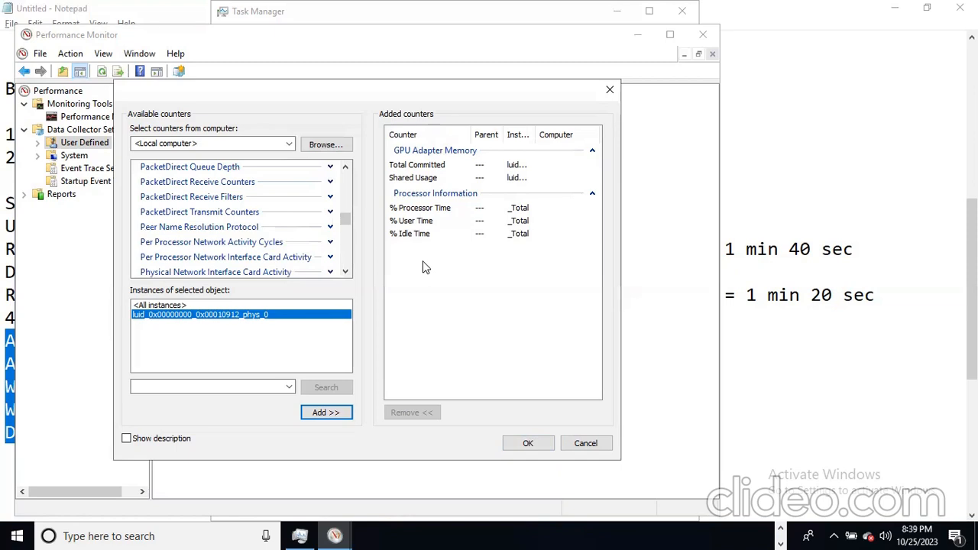
click(528, 443)
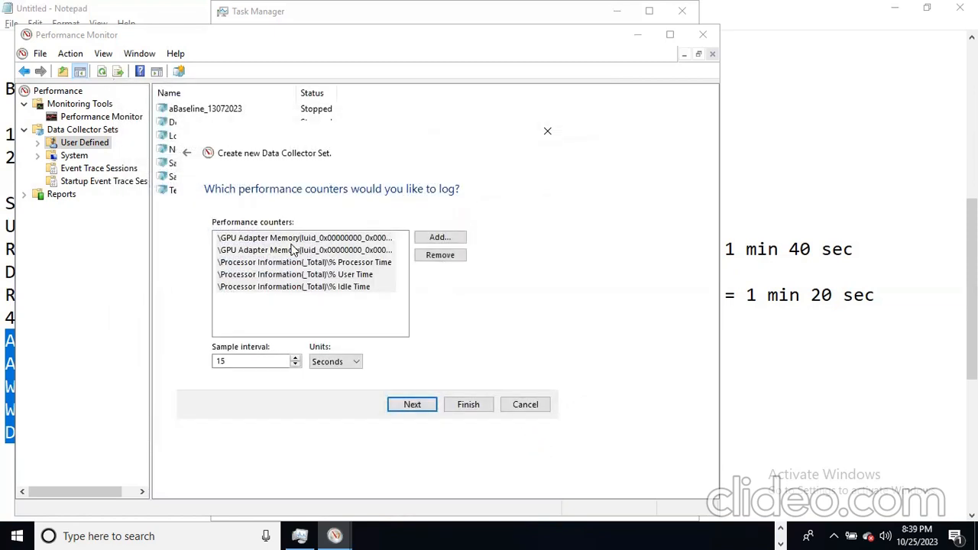
- Keep %systemdrive%\PerfLogs\Admin\BaselineTest as the save location and advance to the wizard's final page
click(410, 409)
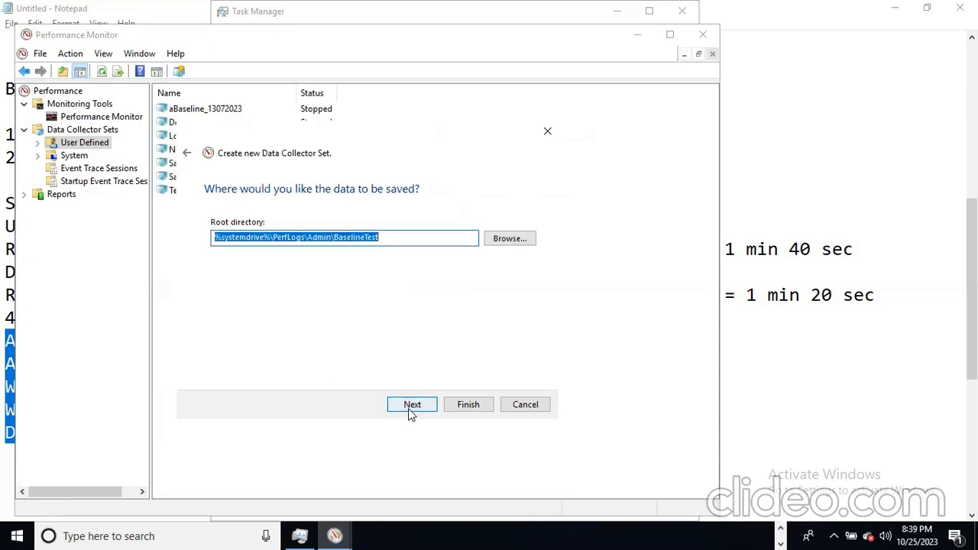
click(401, 239)
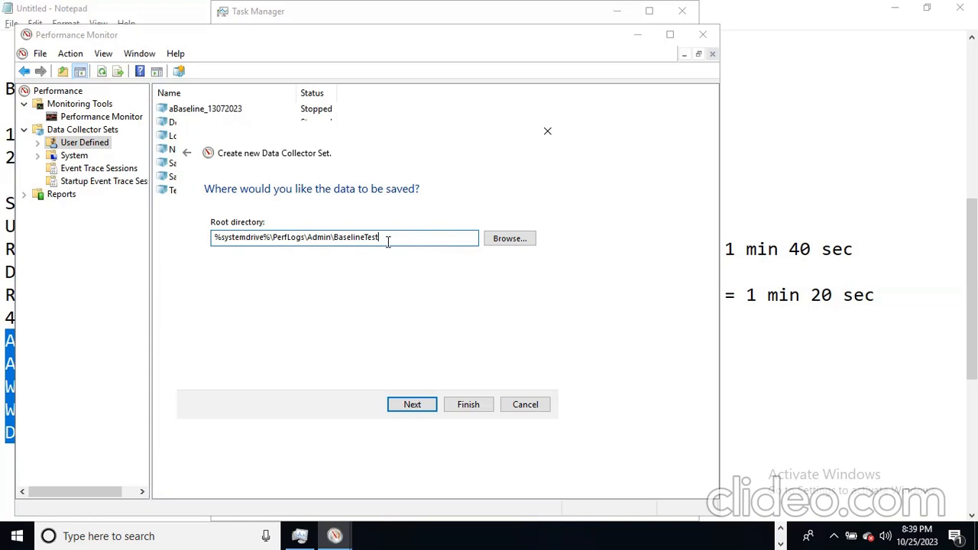
click(507, 239)
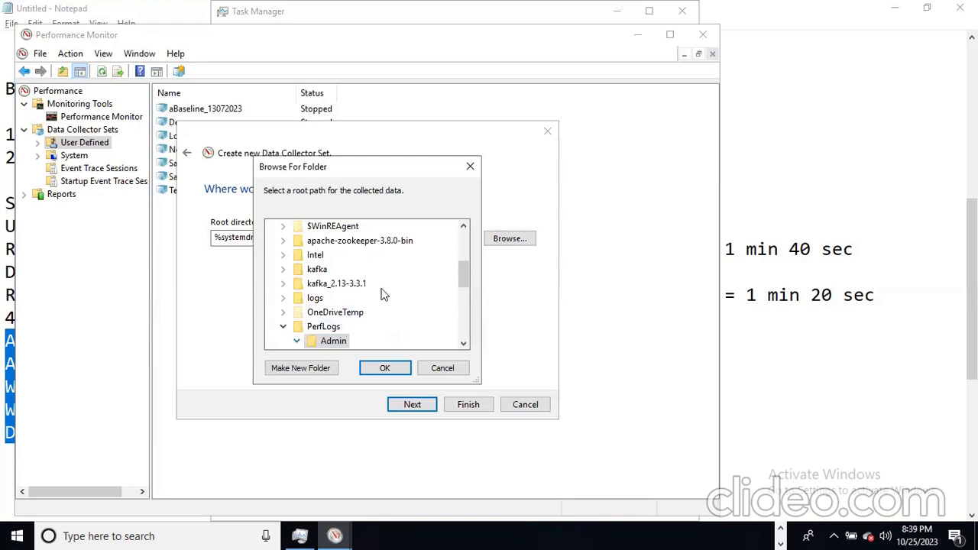
click(471, 168)
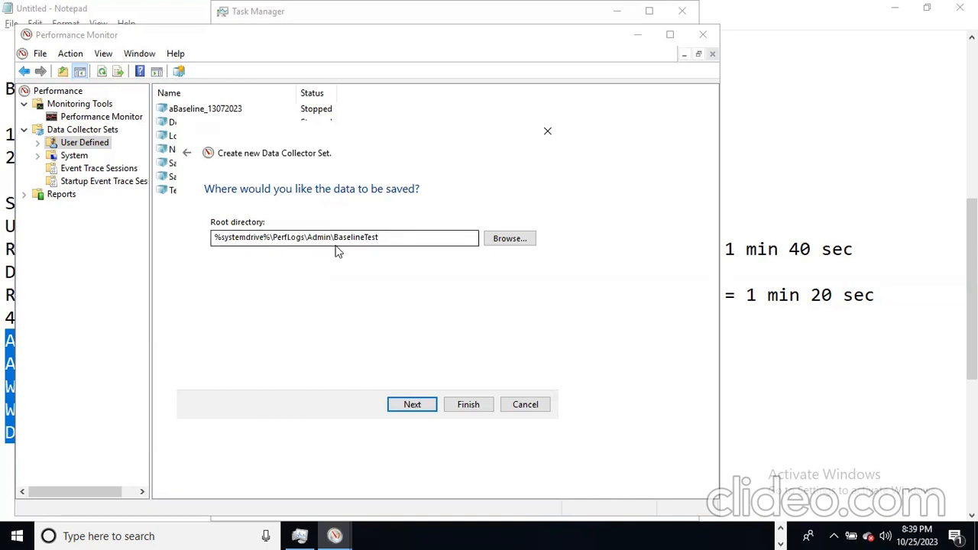
click(386, 238)
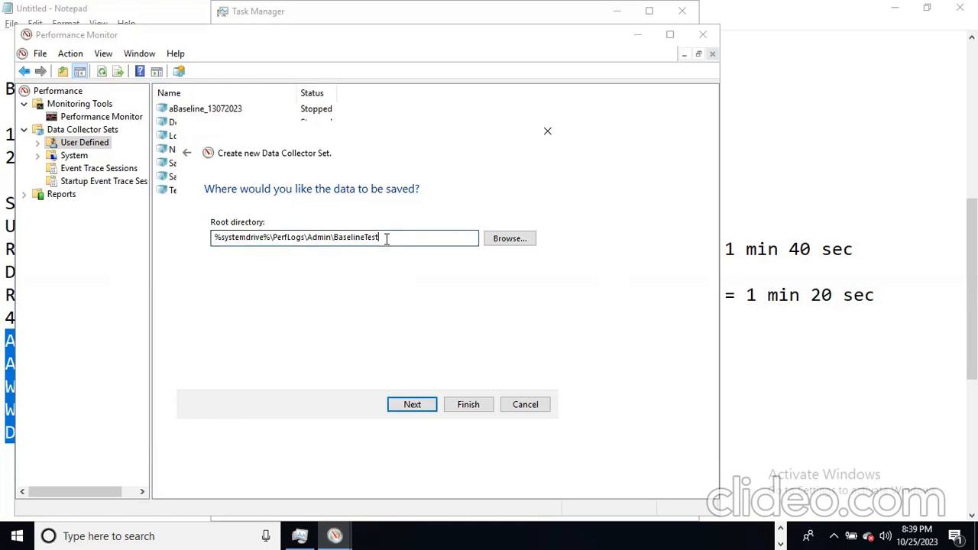
click(413, 404)
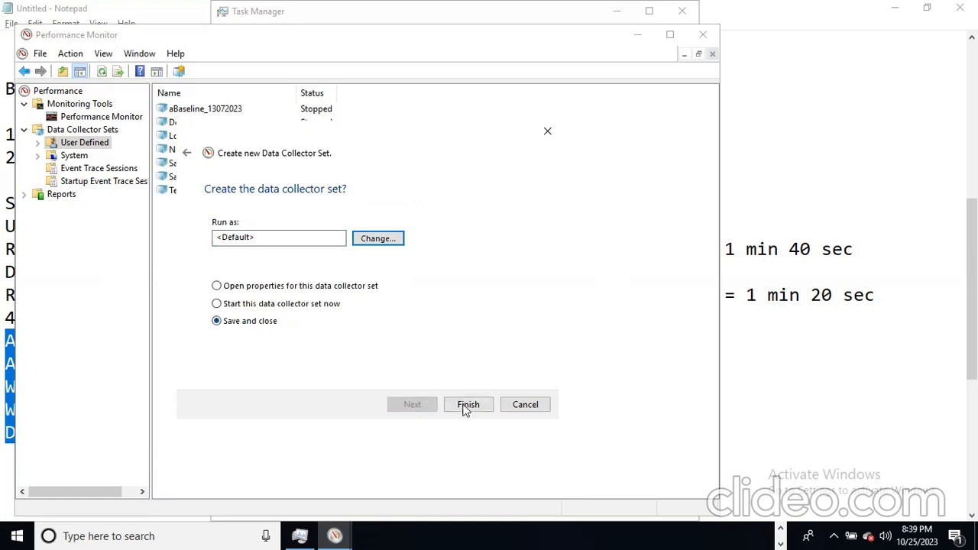
- Finish creating BaselineTest with its properties opened, and add a new schedule
click(273, 291)
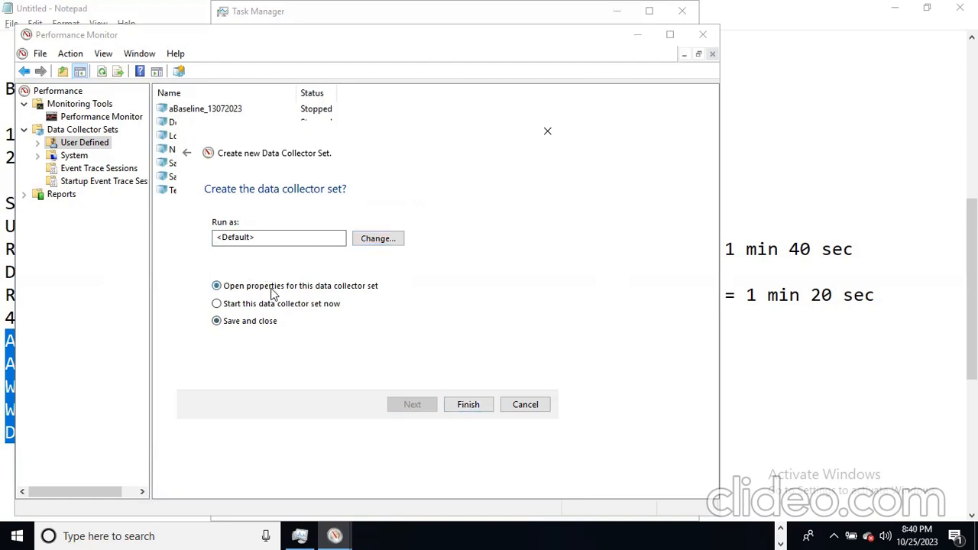
click(460, 411)
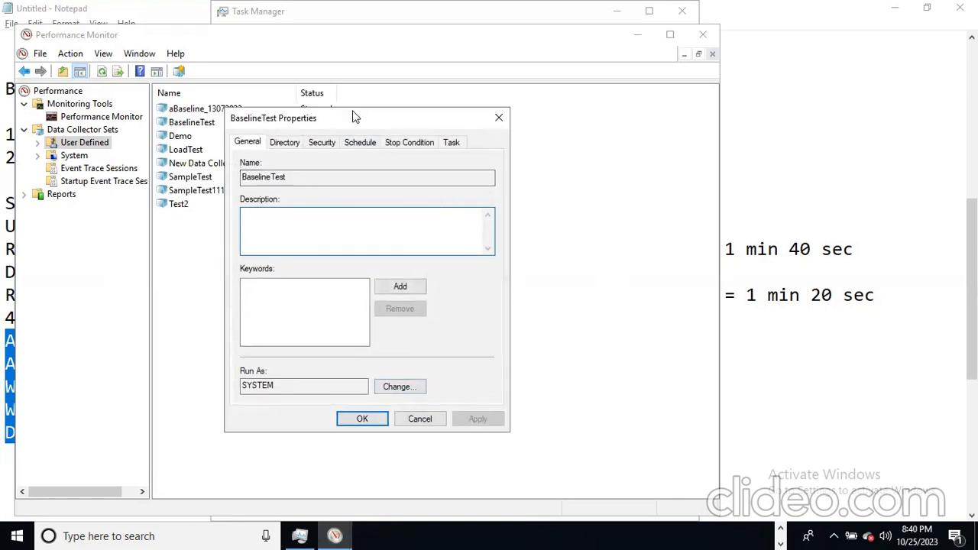
click(357, 142)
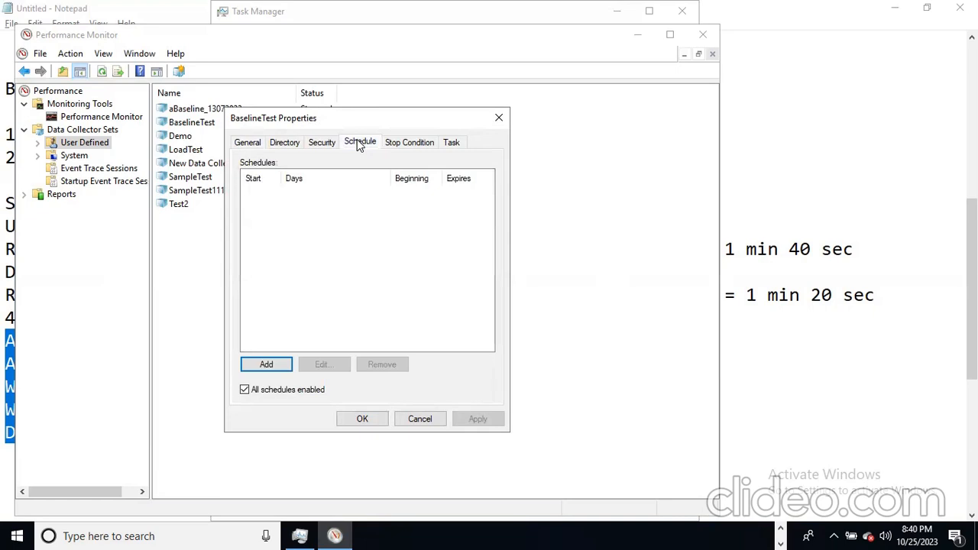
click(260, 367)
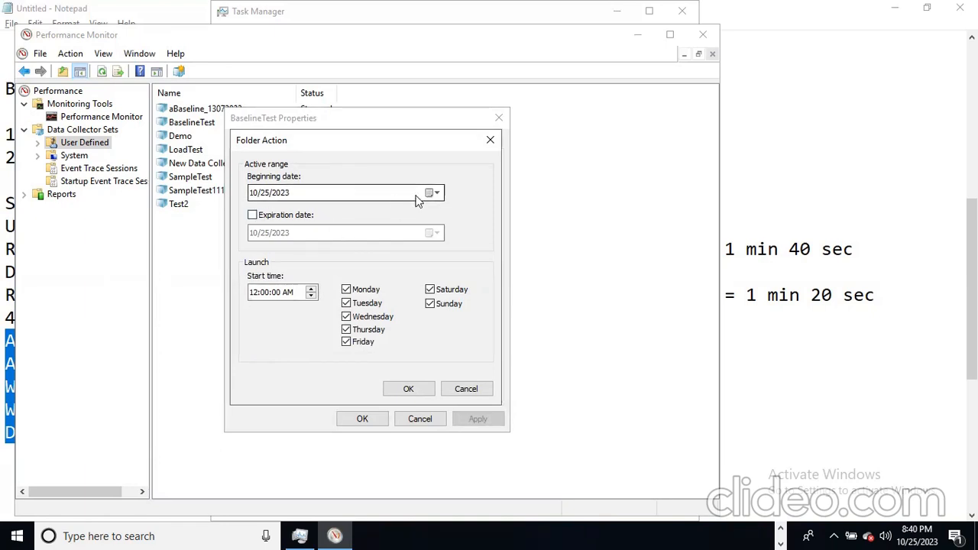
- Enable the 10/25/2023 expiration date and step the schedule's start hour forward
click(253, 216)
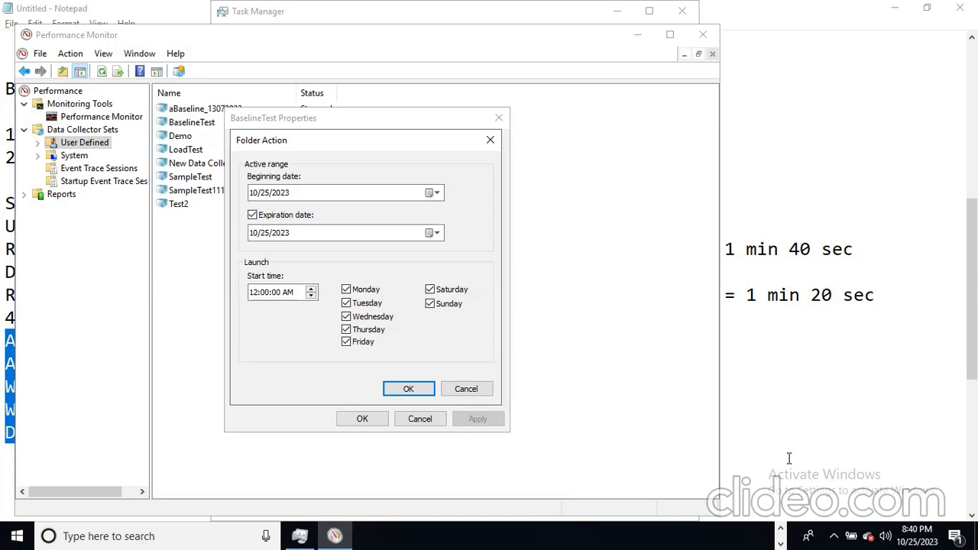
click(253, 298)
click(311, 289)
click(261, 295)
click(255, 295)
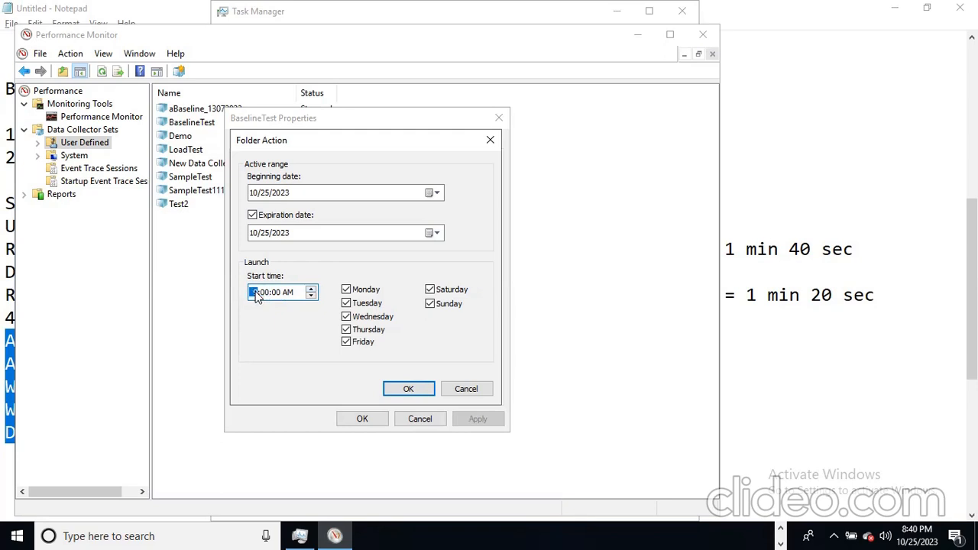
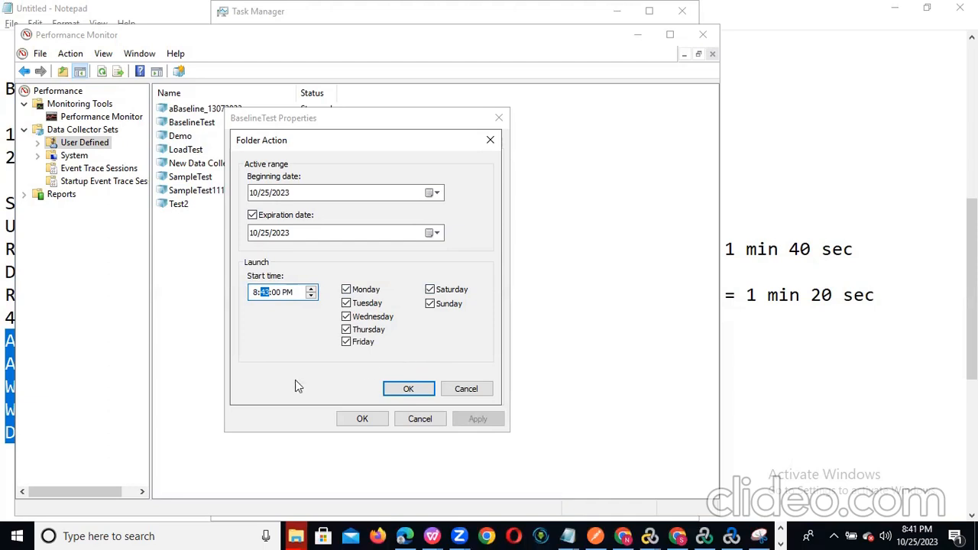
- Add the 8:43 PM everyday schedule for 10/25/2023 and bring LoadRunner Analysis forward
click(401, 389)
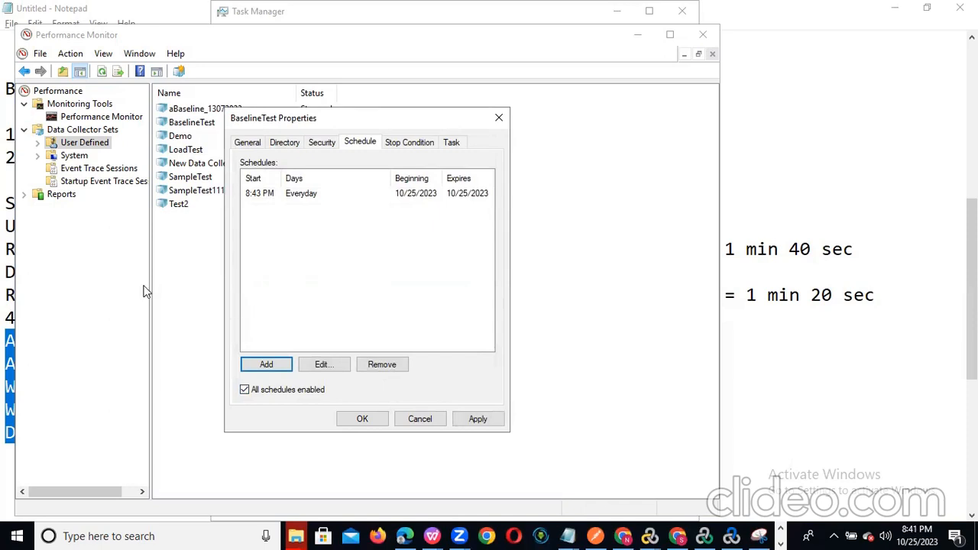
click(731, 535)
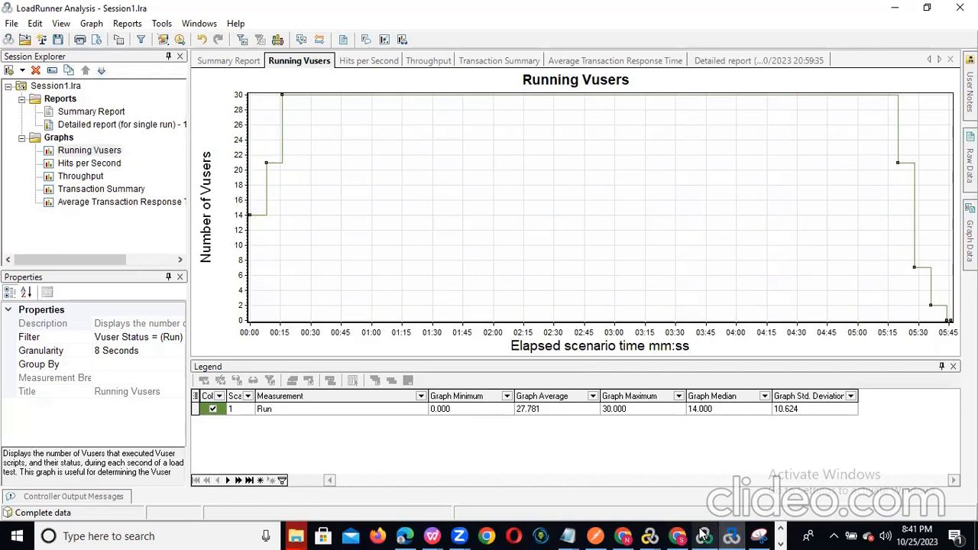
- Look at LoadRunner Controller, then Alt+Tab back to the Running Vusers graph in Analysis
click(704, 536)
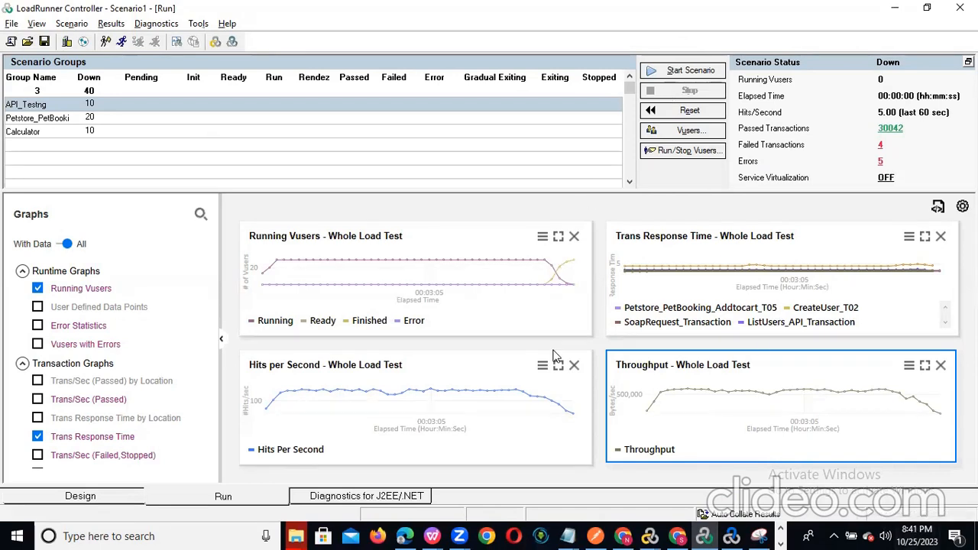
key(alt+Tab)
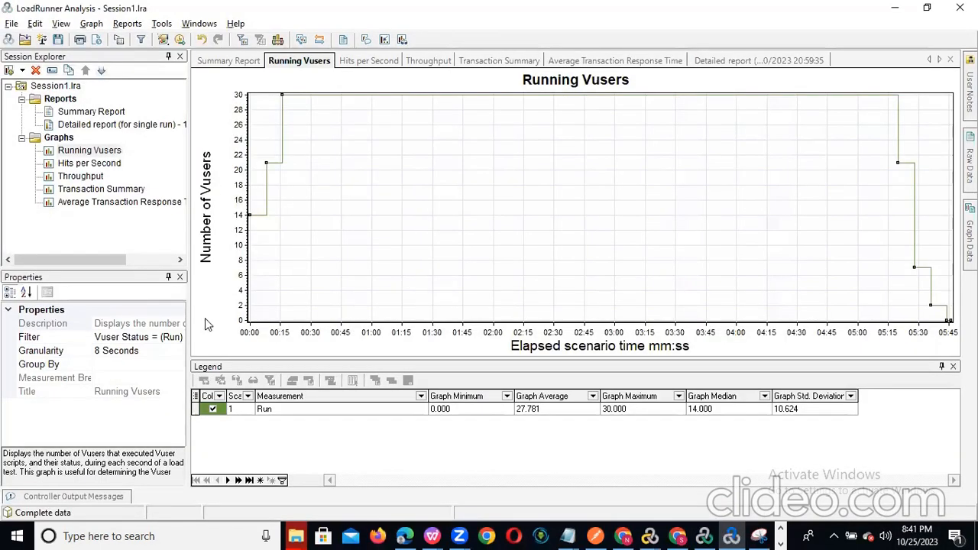
key(alt+Tab)
key(alt+Tab)
key(alt+Tab)
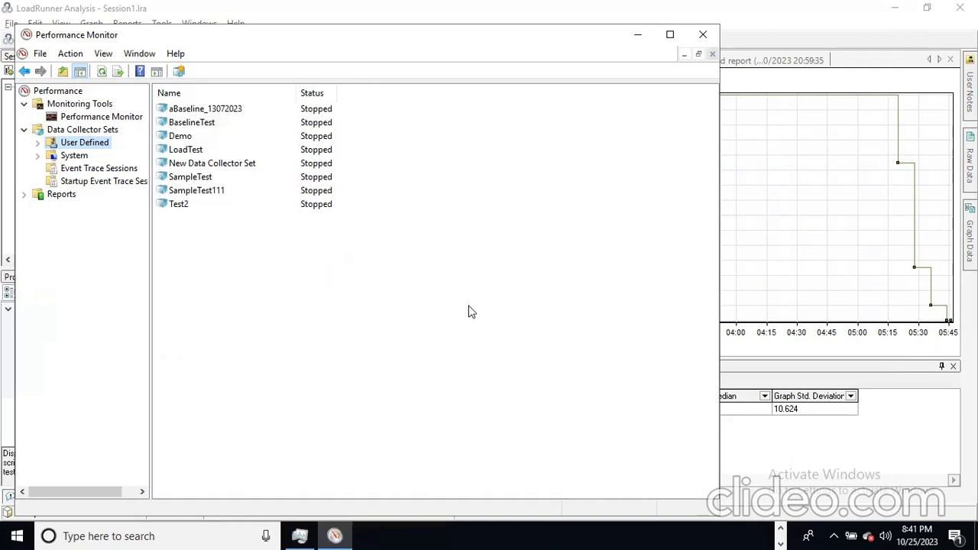
- Open the BaselineTest collector set's properties
right_click(82, 148)
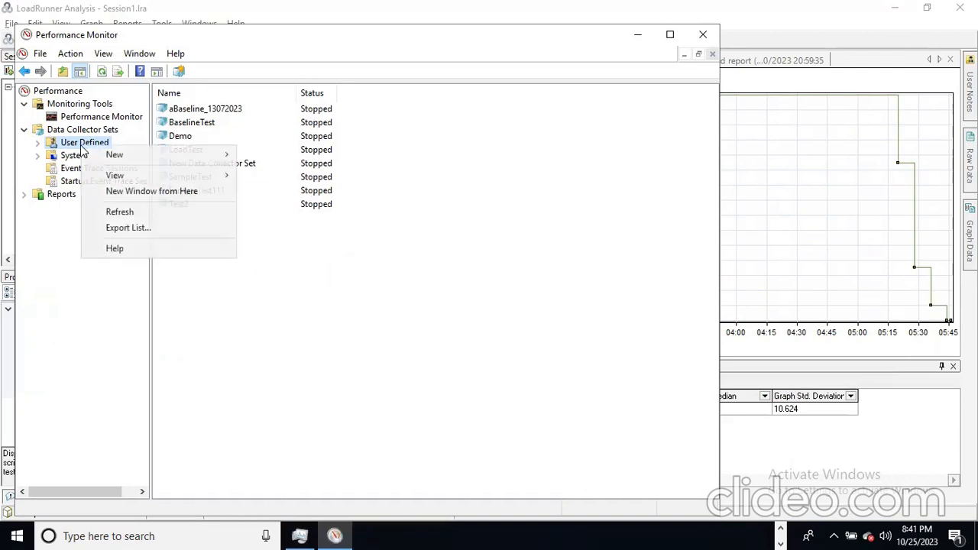
click(209, 109)
right_click(209, 110)
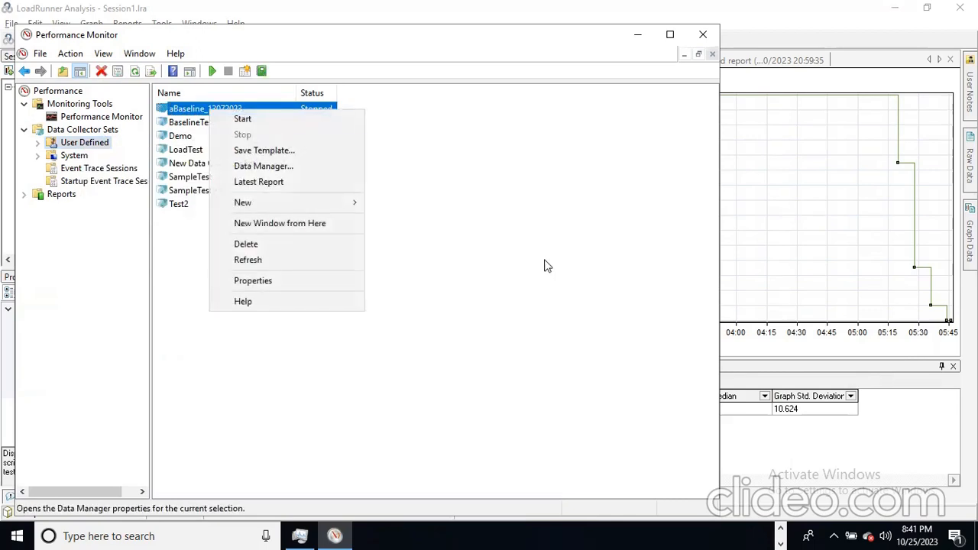
click(544, 266)
click(220, 126)
right_click(220, 127)
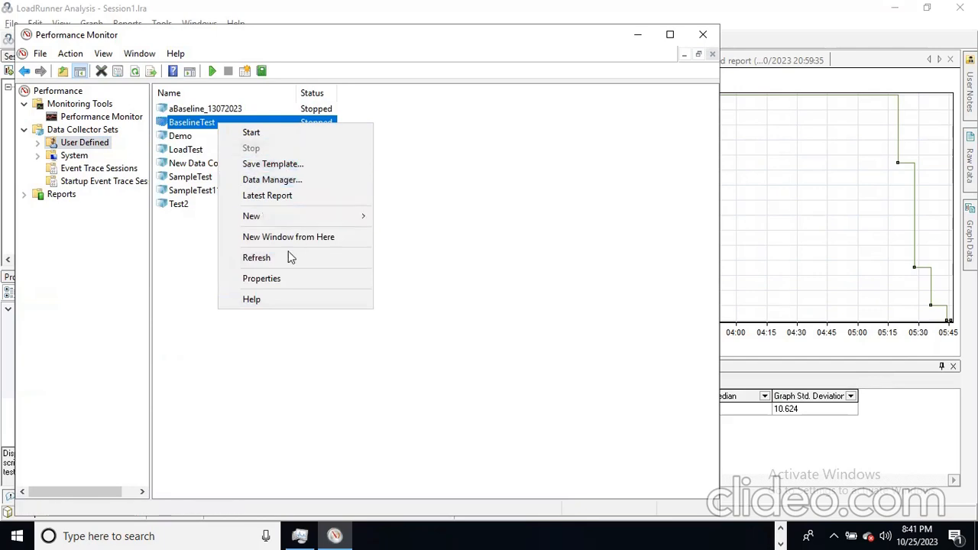
click(283, 278)
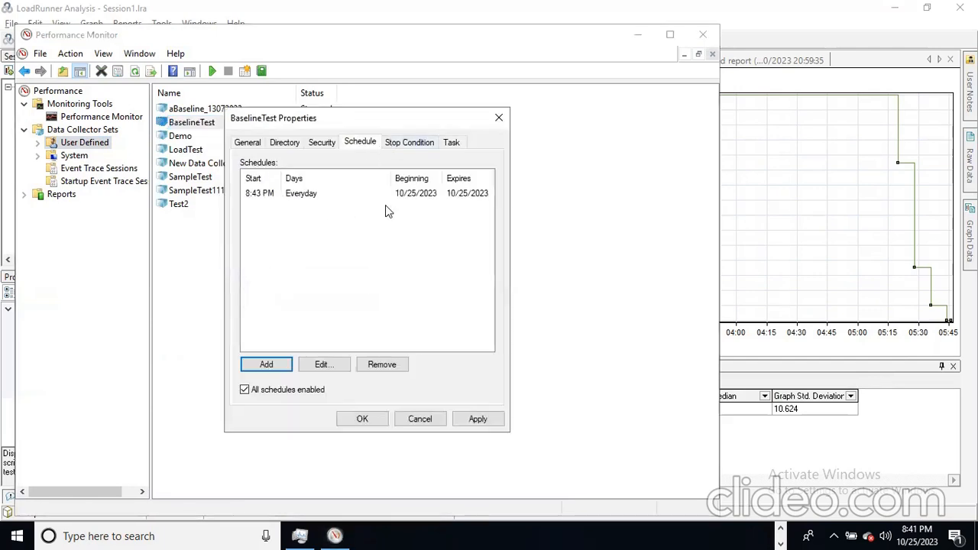
- On the Stop Condition page, enable both the overall duration and the duration limit
click(418, 149)
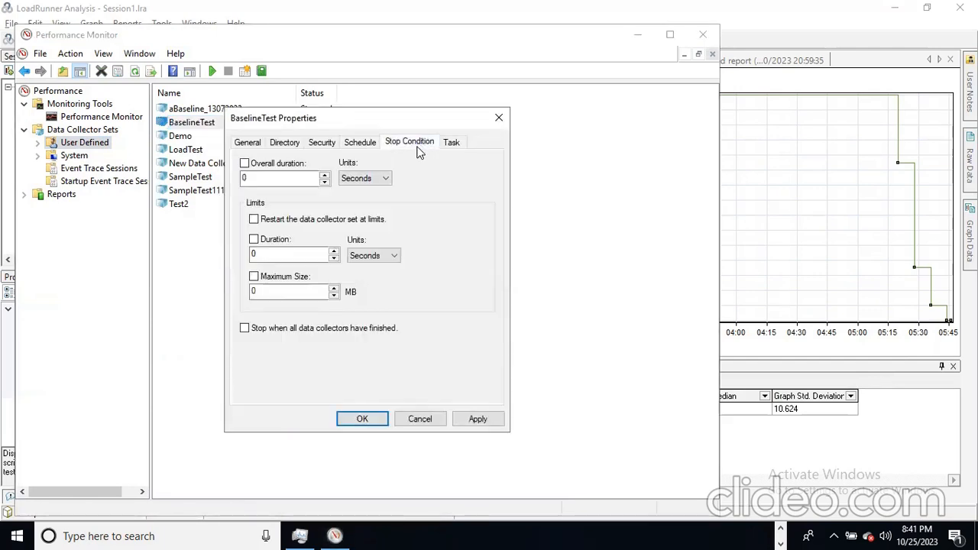
click(254, 241)
click(287, 255)
text(5)
click(245, 162)
double_click(246, 177)
text(1)
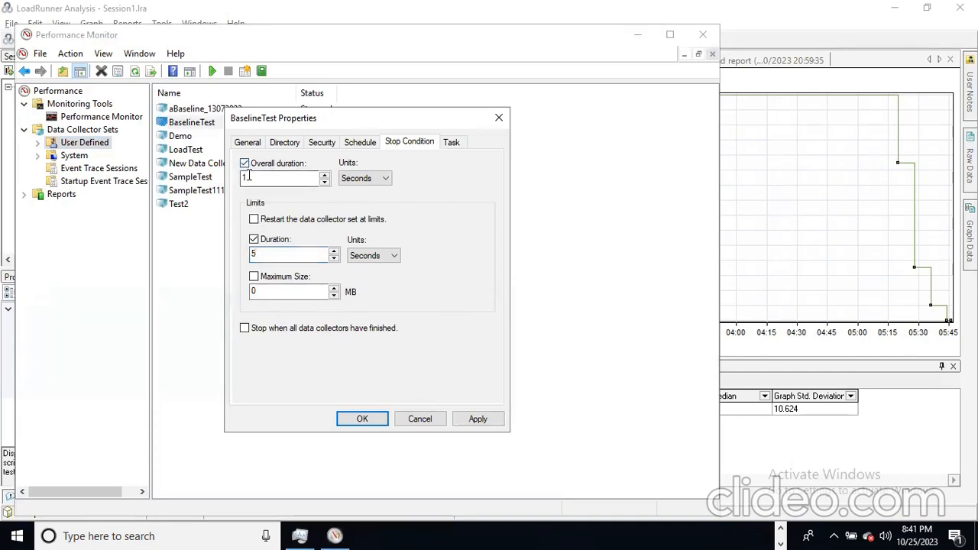
key(BackSpace)
text(5)
- Set the overall duration and the duration limit to 300 seconds each
click(380, 256)
click(381, 256)
drag(258, 255, 238, 257)
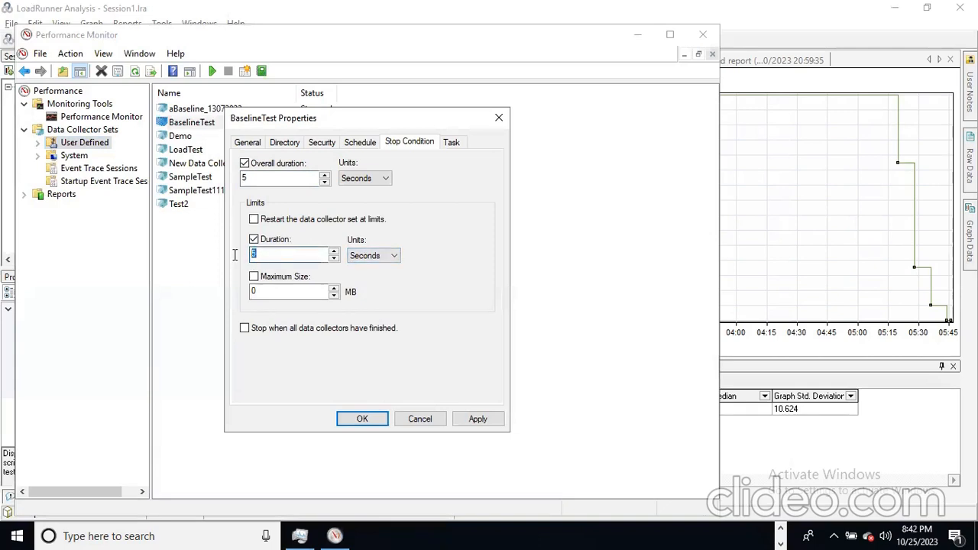
text(300)
drag(251, 181, 198, 183)
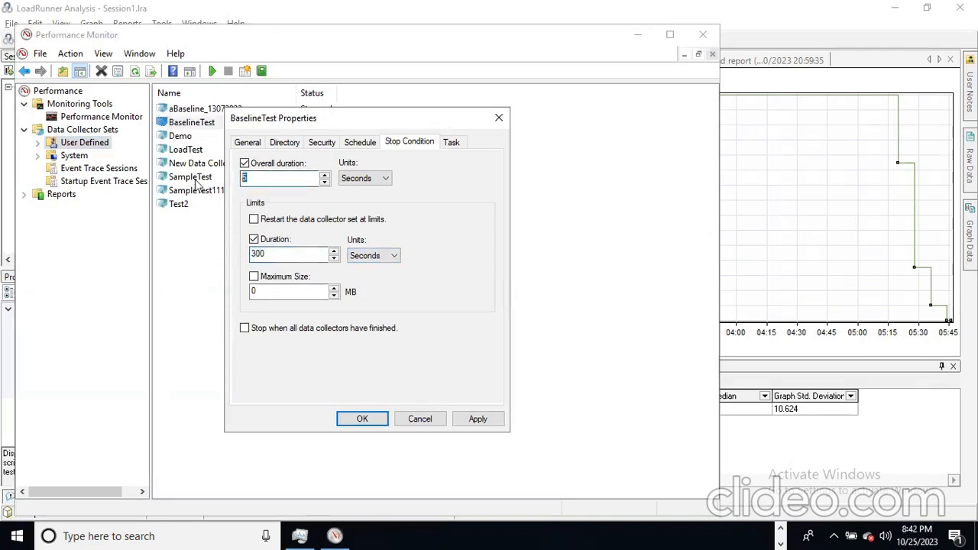
text(300)
- Limit maximum size to 100 MB, stop when all collectors finish, and save
click(251, 291)
drag(243, 292, 227, 296)
text(10)
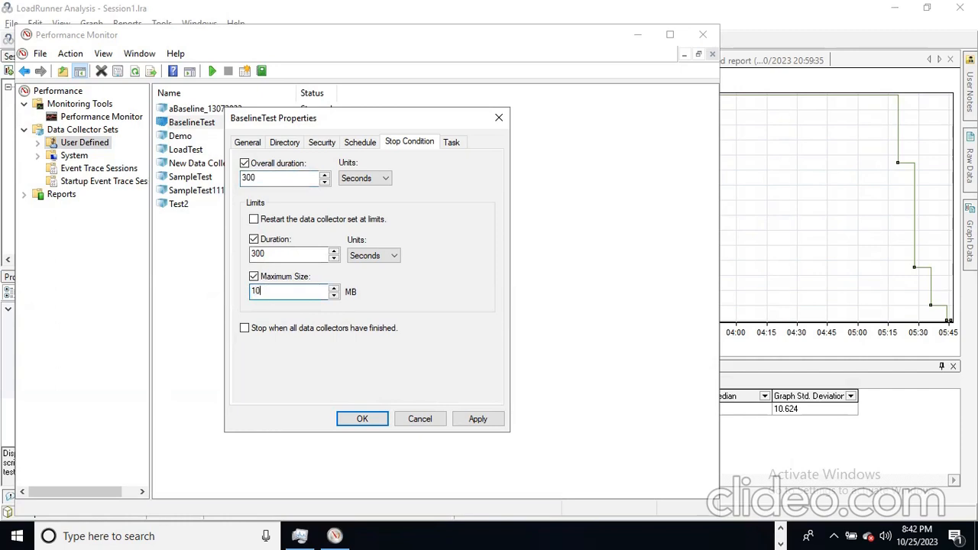
click(340, 334)
click(359, 144)
click(396, 144)
click(371, 143)
click(396, 145)
click(359, 145)
click(396, 145)
click(362, 425)
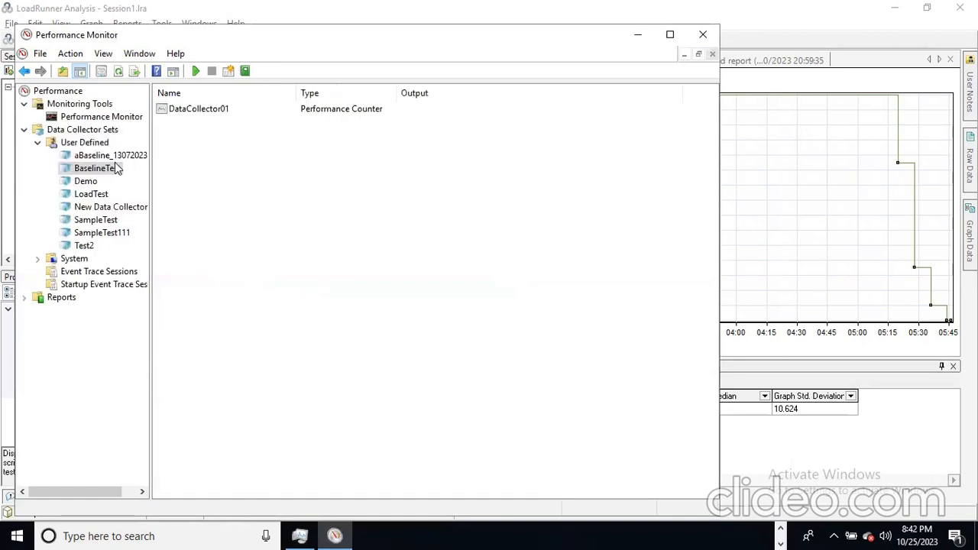
- Check BaselineTest's options again, then bring up the other open programs
right_click(113, 169)
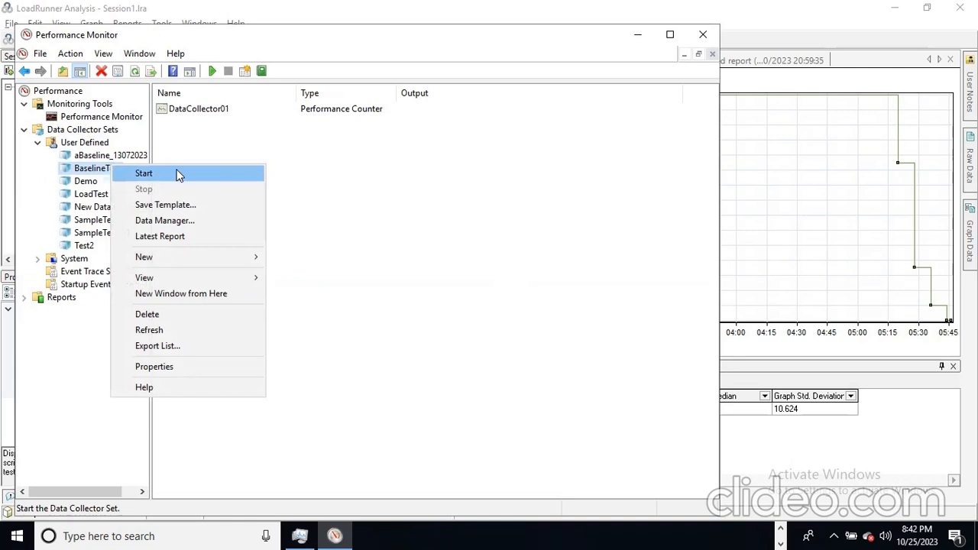
click(418, 255)
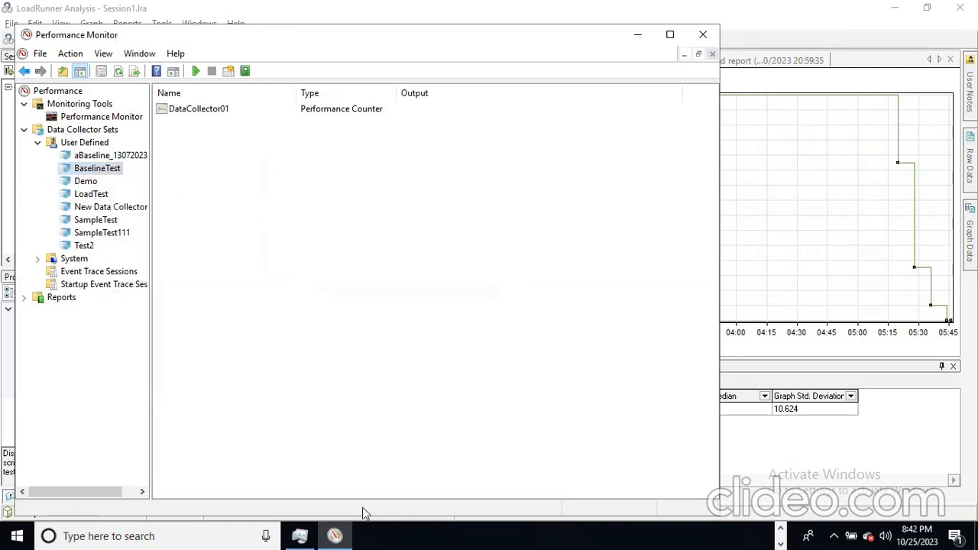
click(780, 528)
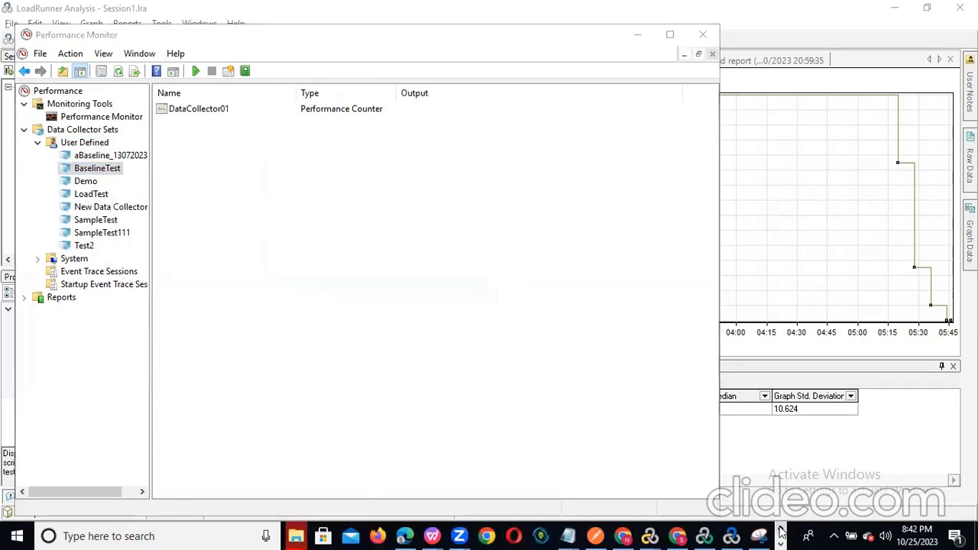
- Start Scenario1 in LoadRunner Controller, overwriting previous results, then return to Performance Monitor
click(732, 536)
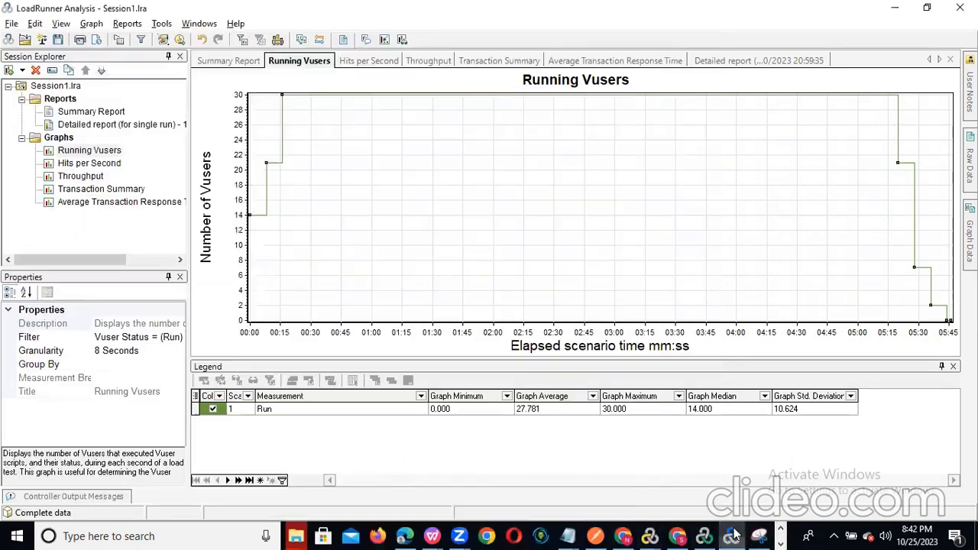
click(705, 535)
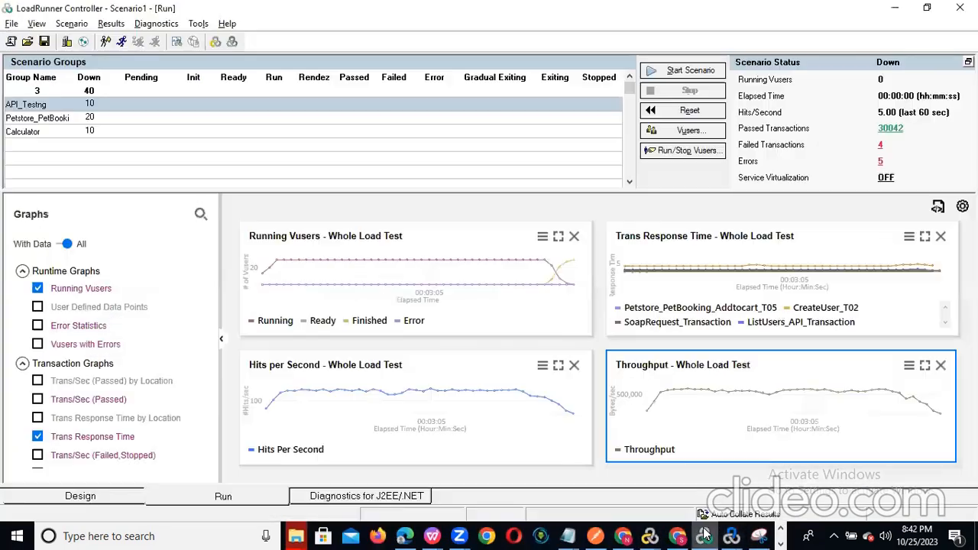
click(679, 73)
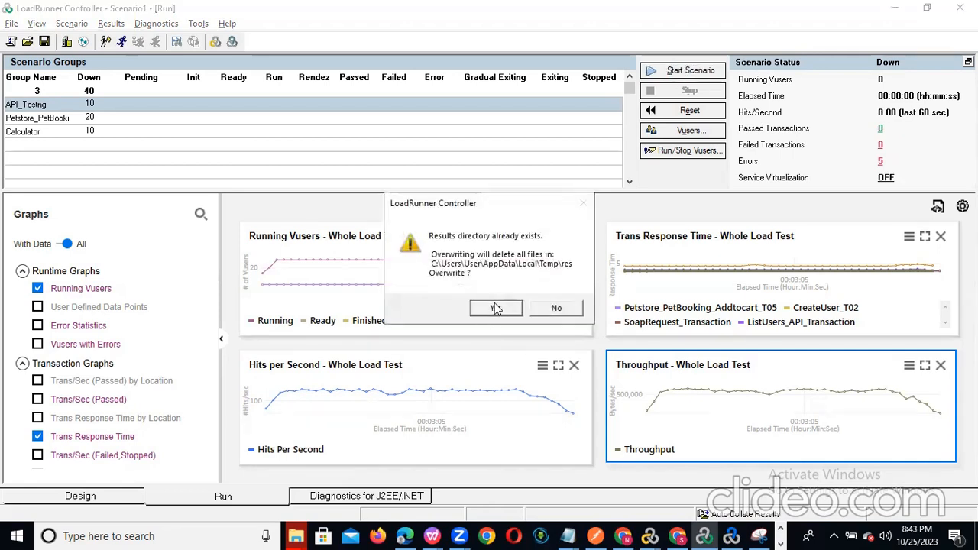
click(495, 309)
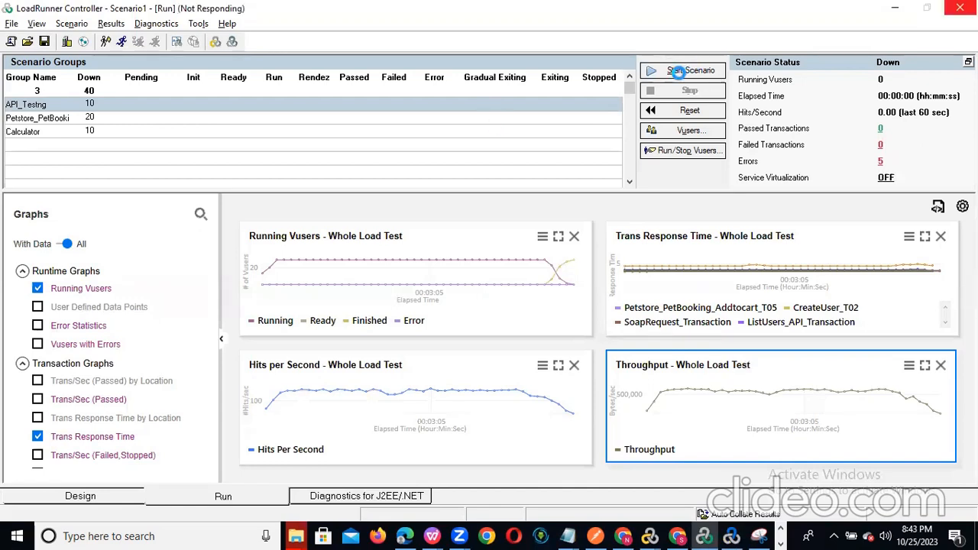
click(688, 71)
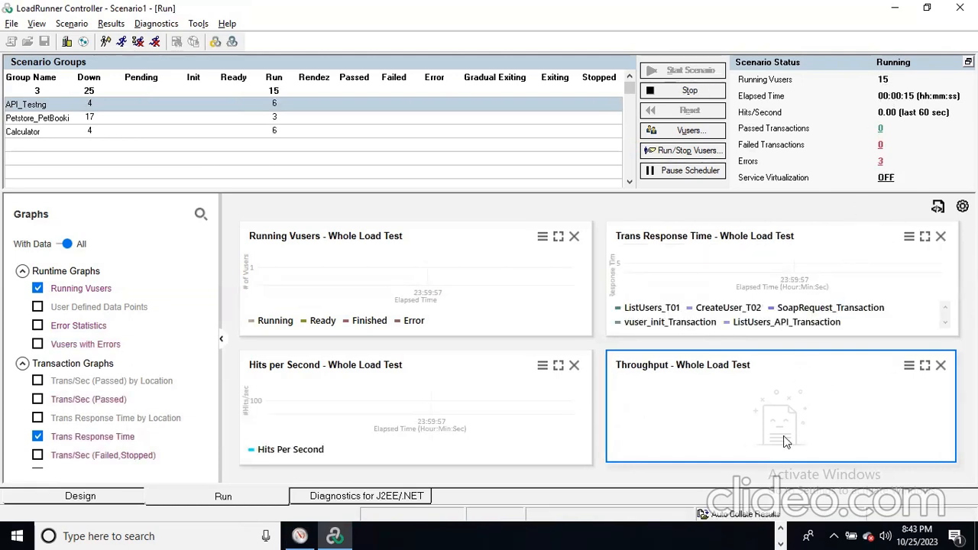
click(298, 536)
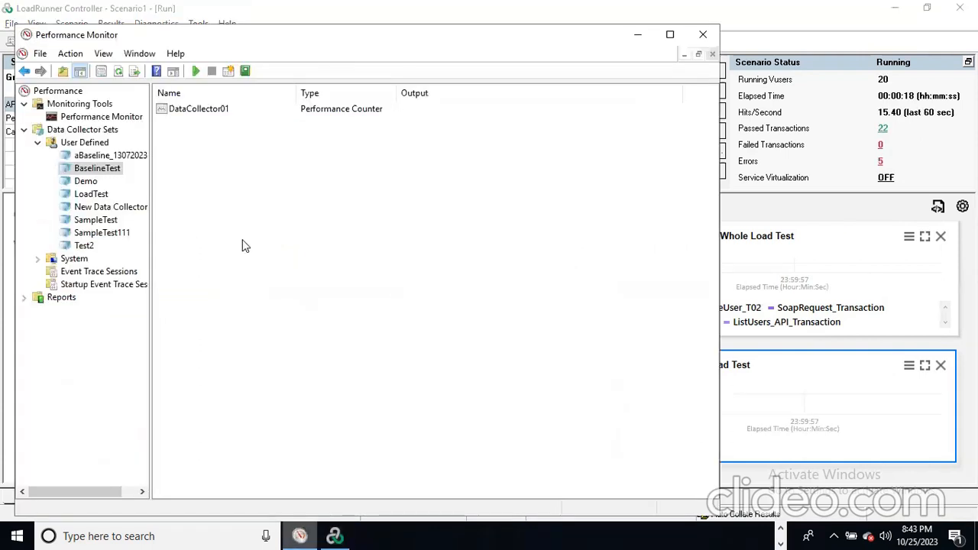
- Start the BaselineTest collector set and select its DataCollector01 output
right_click(84, 173)
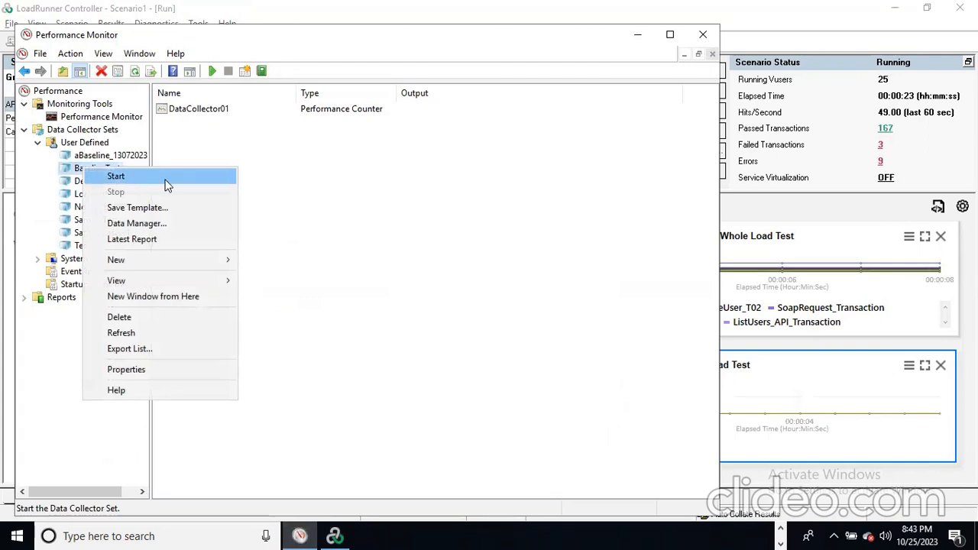
click(168, 185)
right_click(103, 168)
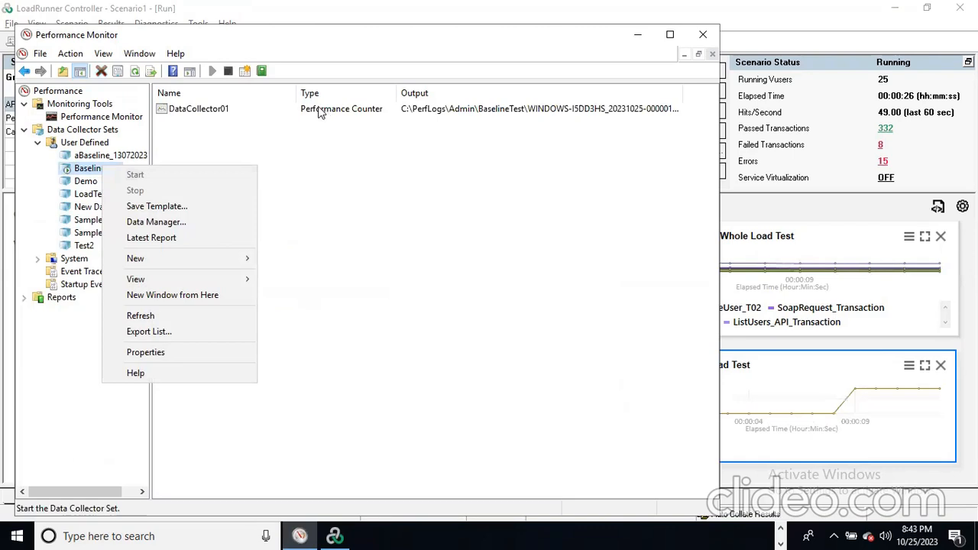
click(320, 111)
click(321, 110)
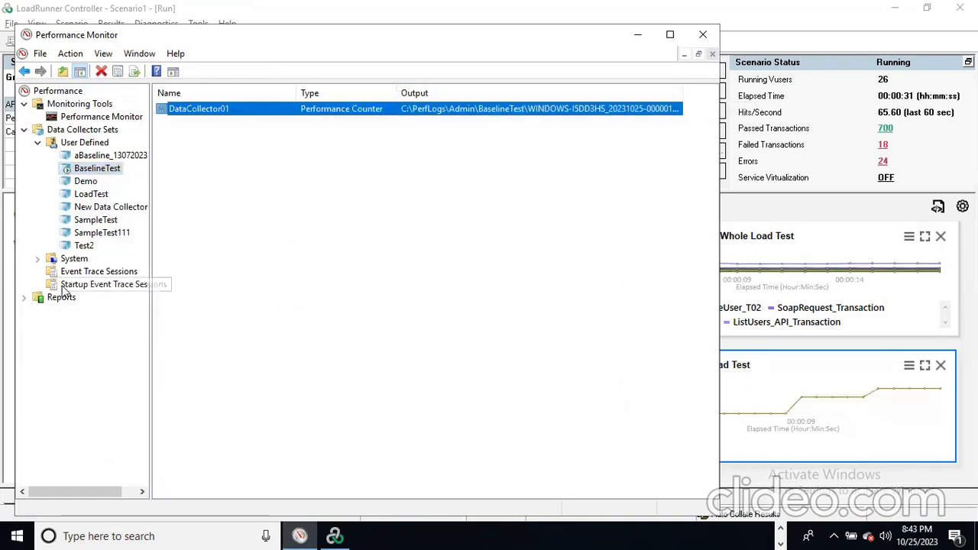
- Open BaselineTest's report under Reports > User Defined, then return to the live graph
click(24, 298)
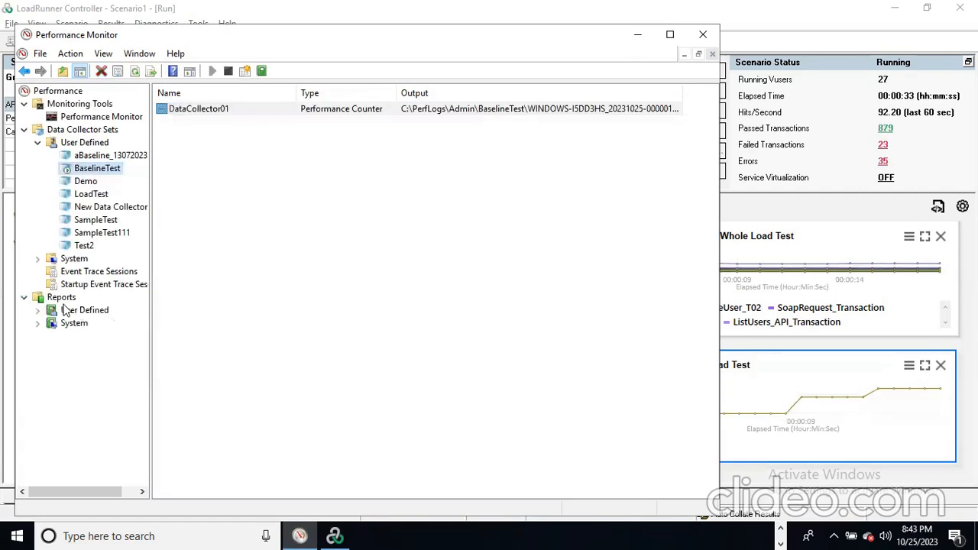
click(37, 310)
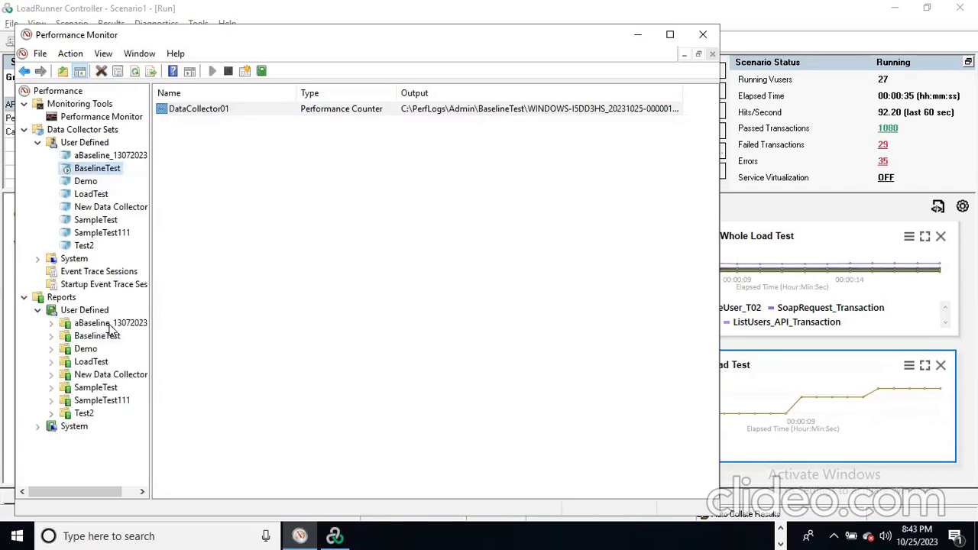
click(98, 337)
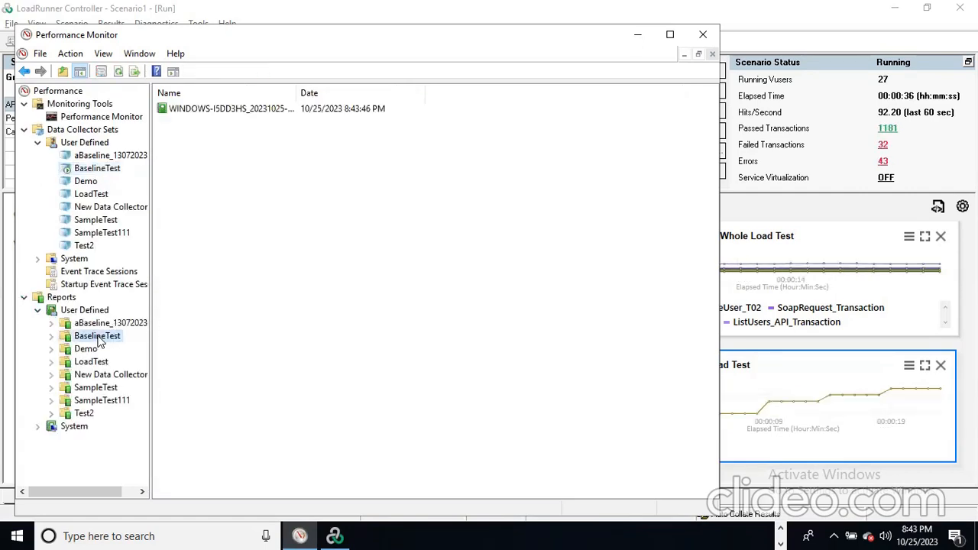
click(50, 337)
click(115, 350)
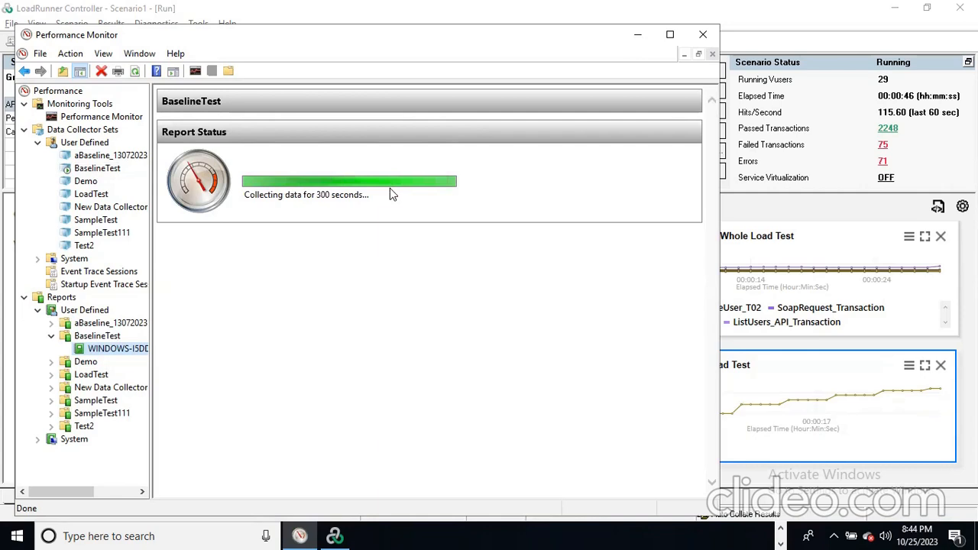
click(115, 120)
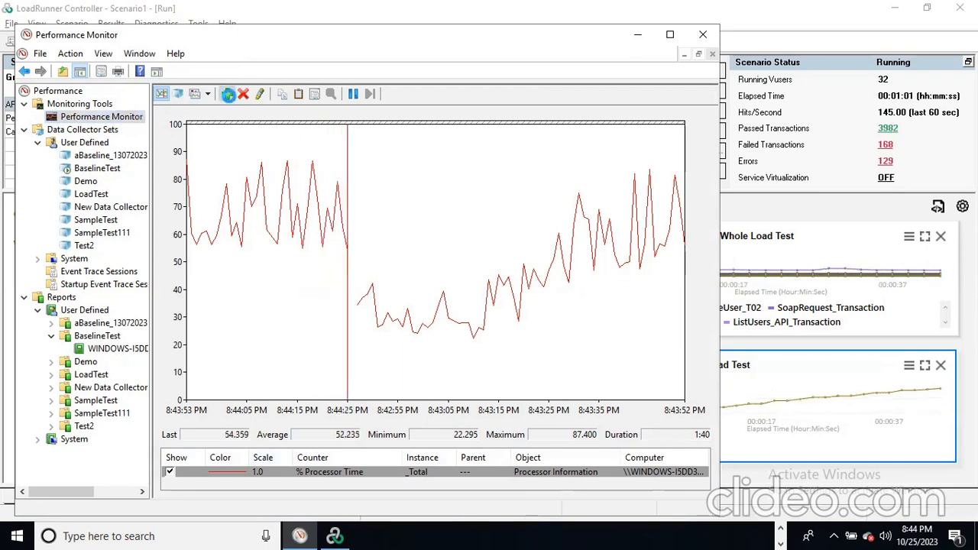
- Add GPU Local Adapter Memory Local Usage for the single luid instance to the graph
click(226, 93)
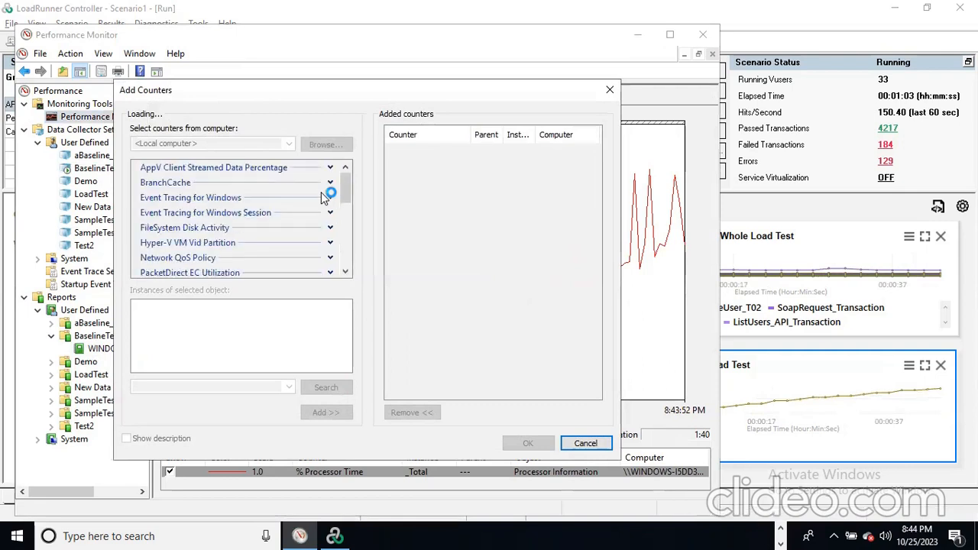
mouse_move(345, 178)
mouse_down()
mouse_move(345, 208)
mouse_move(345, 191)
mouse_up()
click(330, 177)
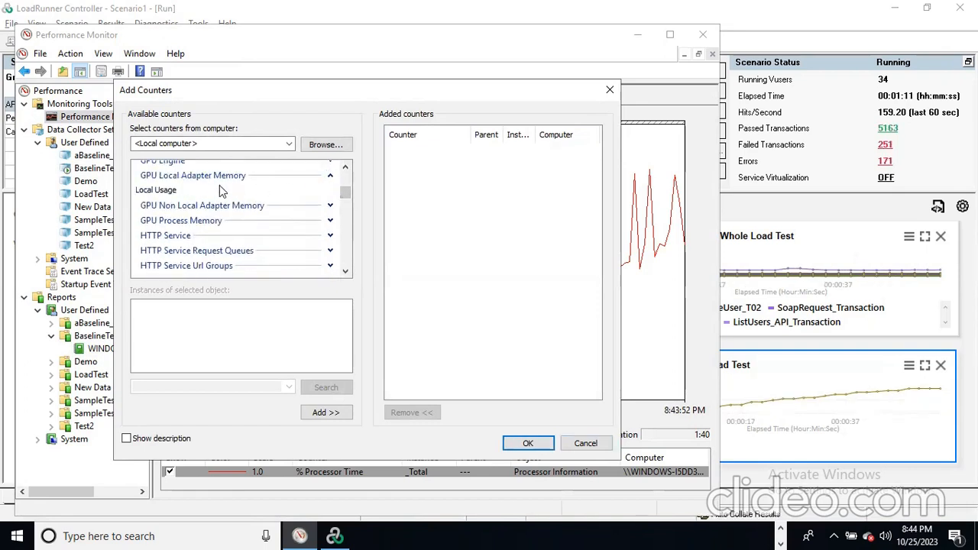
click(331, 176)
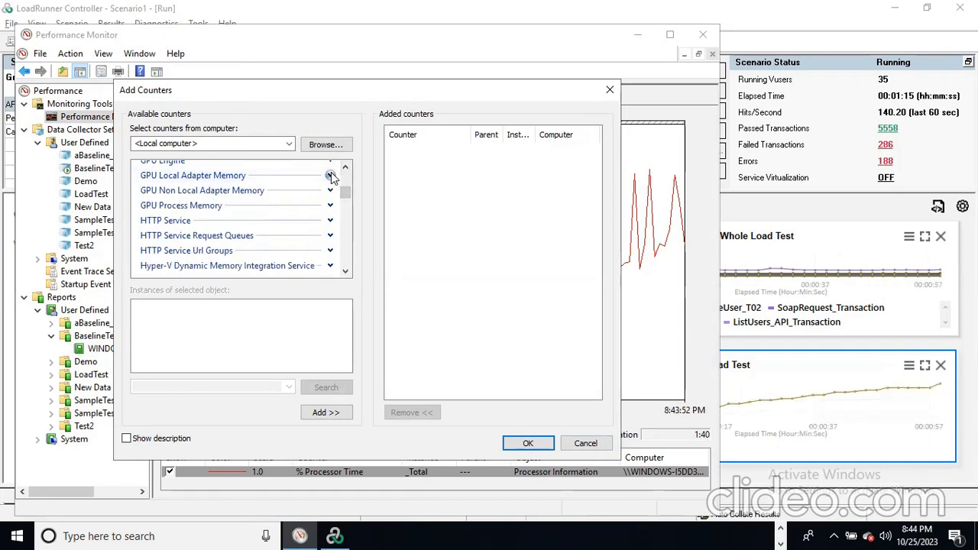
click(330, 177)
click(169, 193)
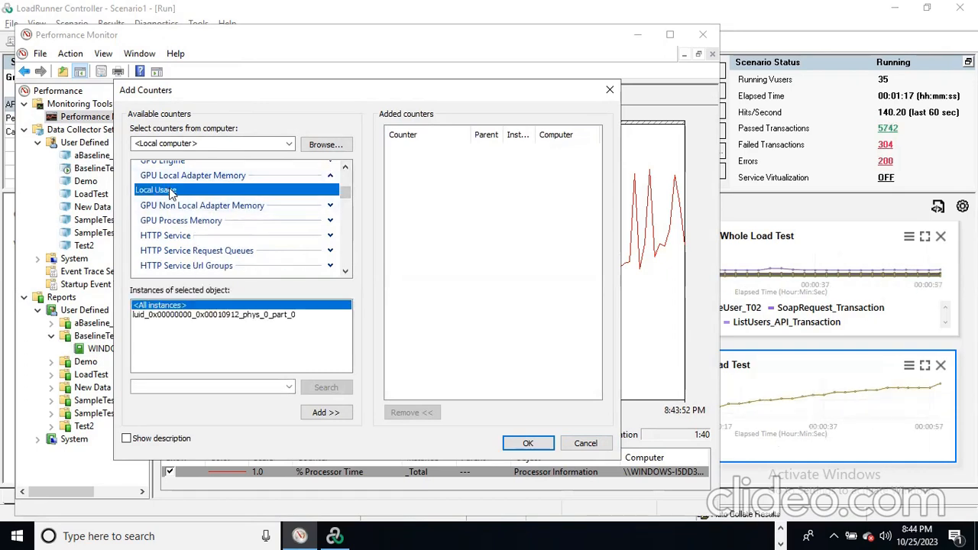
click(263, 315)
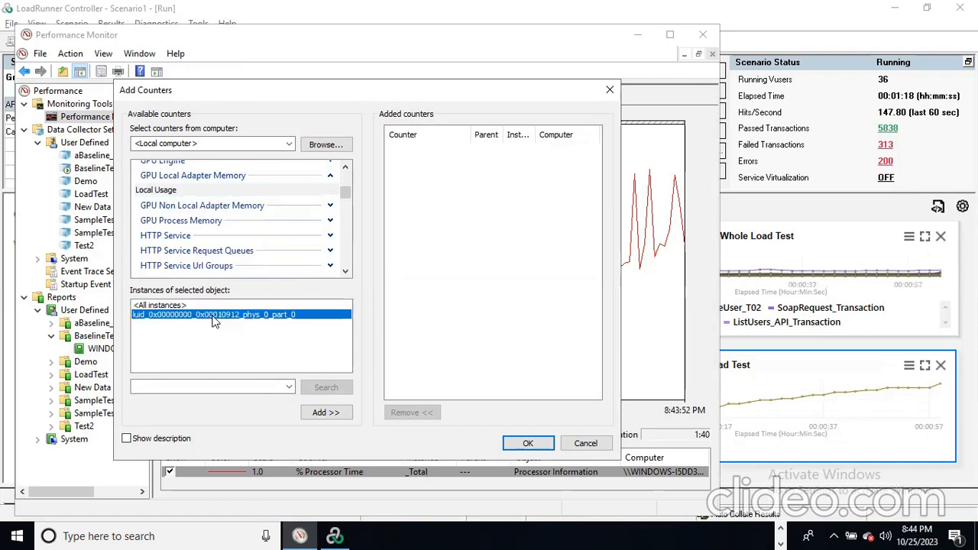
click(314, 413)
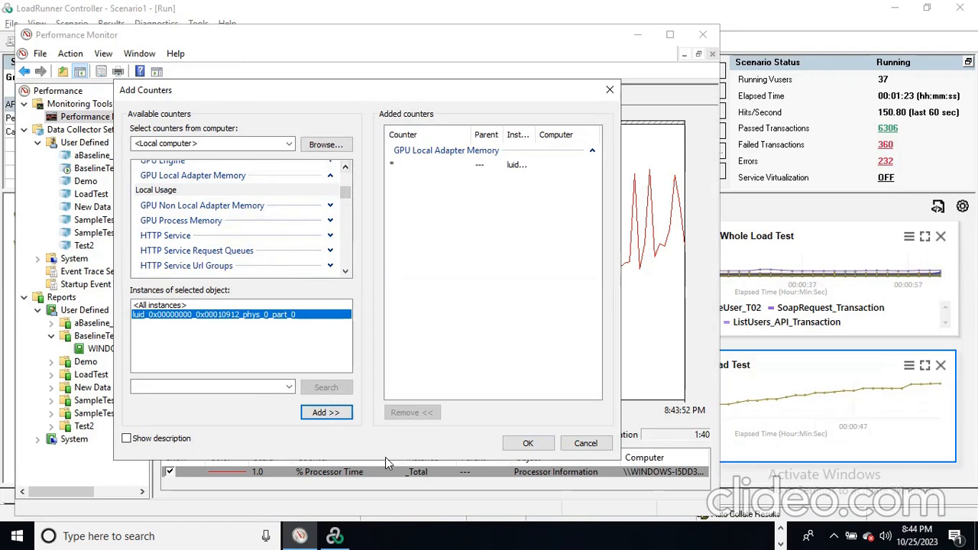
click(526, 444)
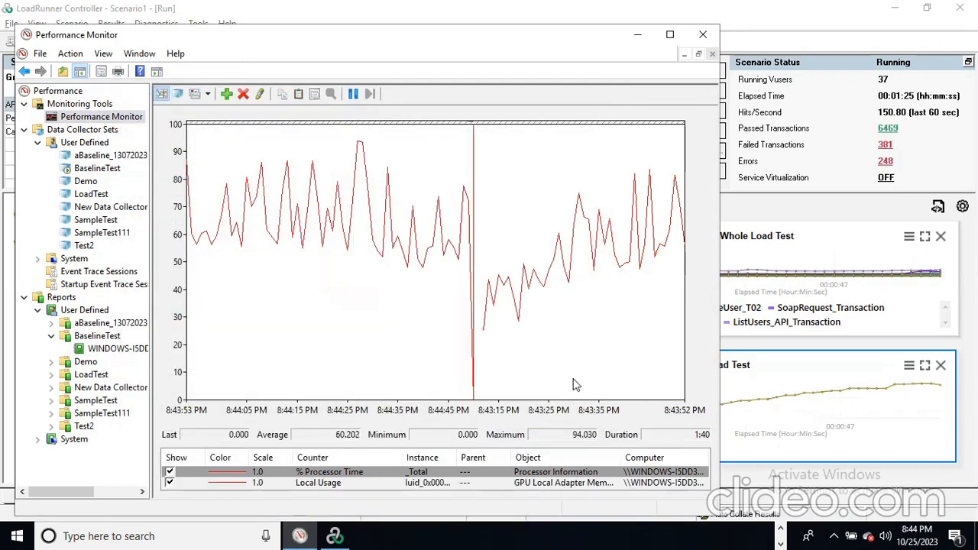
- Compare % Processor Time and Local Usage statistics, then minimize Performance Monitor
click(327, 474)
click(328, 483)
click(331, 474)
click(331, 483)
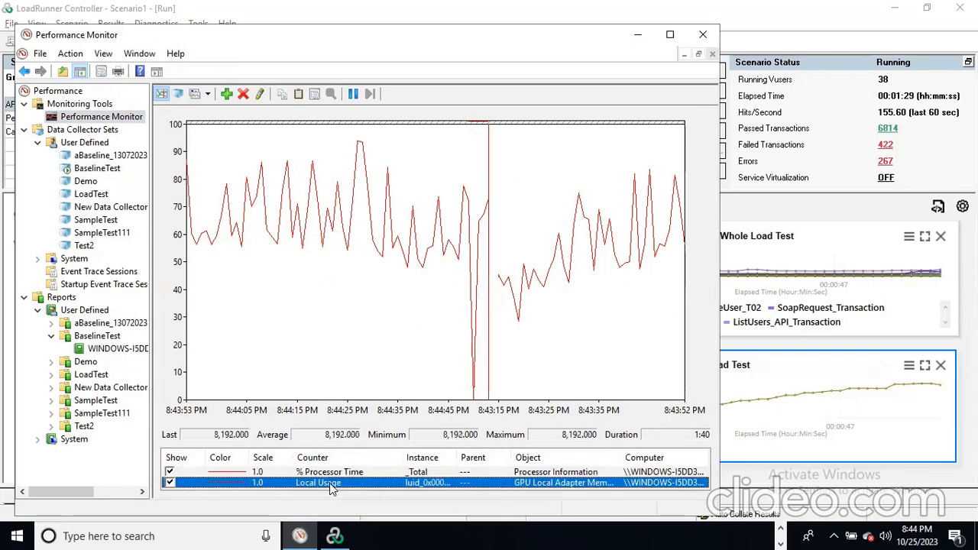
click(330, 473)
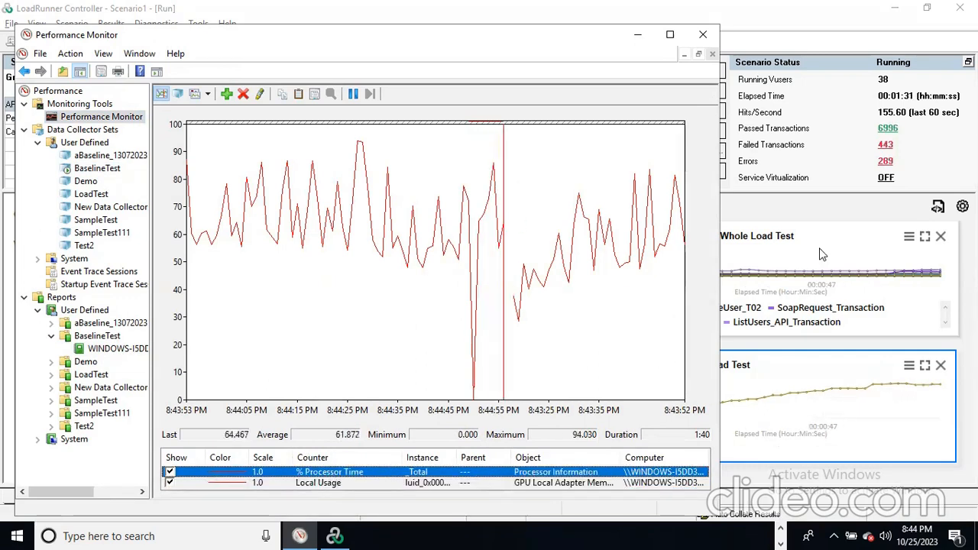
click(809, 210)
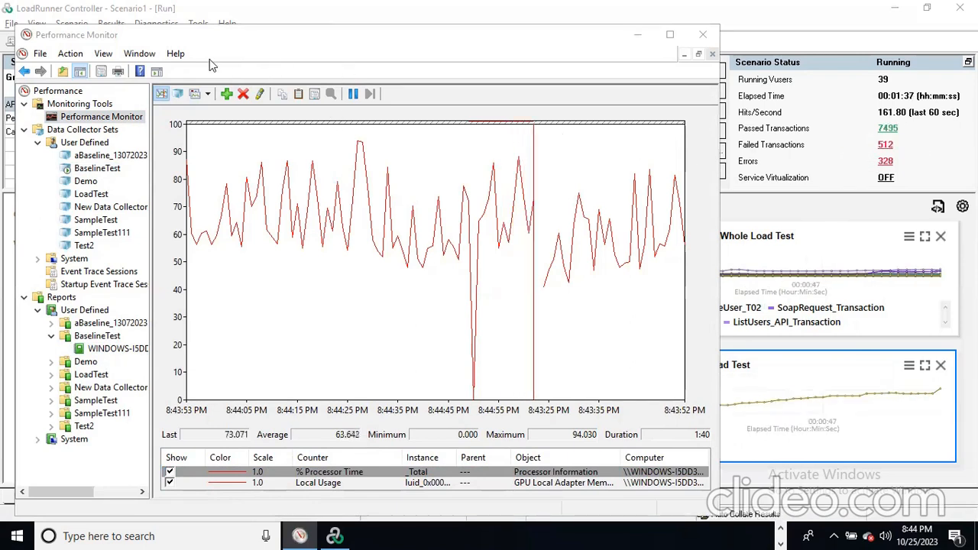
drag(184, 36, 323, 259)
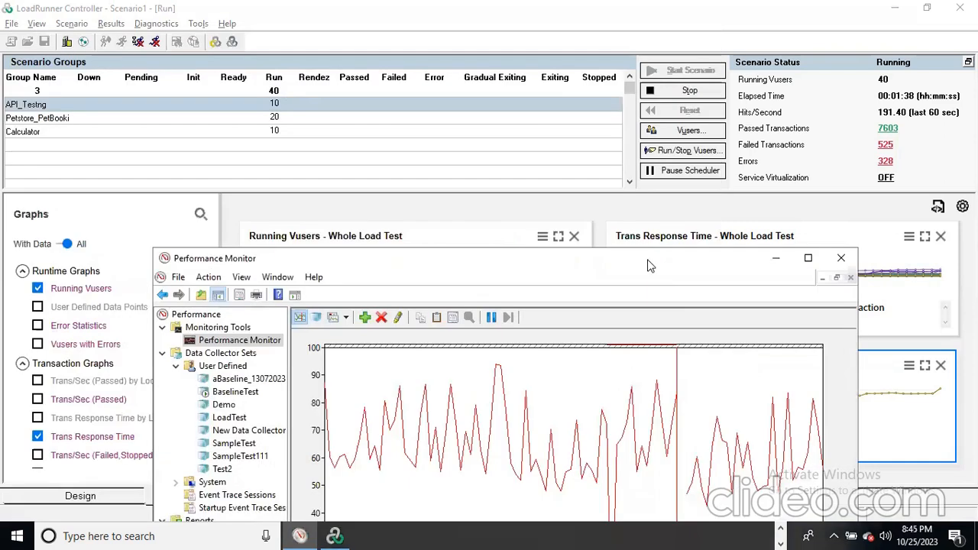
click(774, 260)
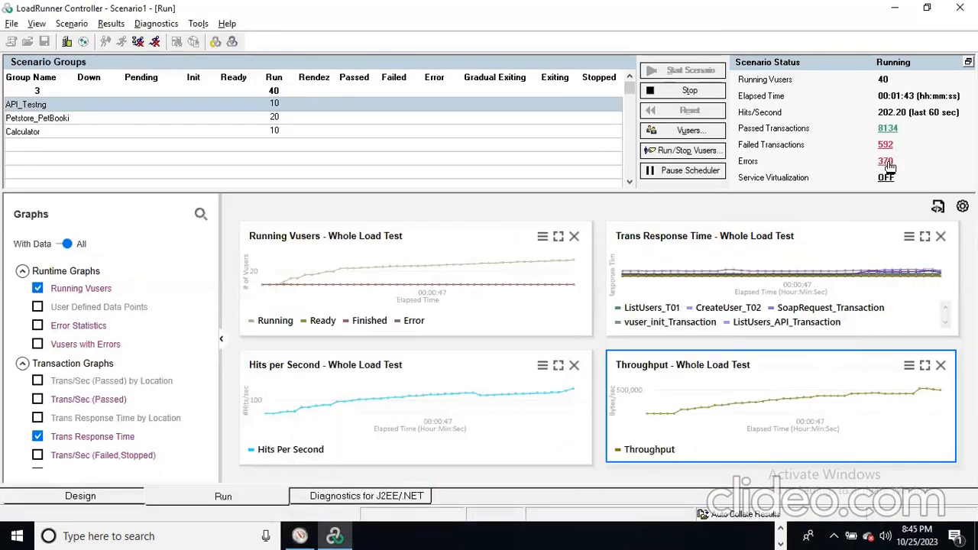
- List all -26377 error messages in the Controller output, close it, and reopen the errors
click(886, 164)
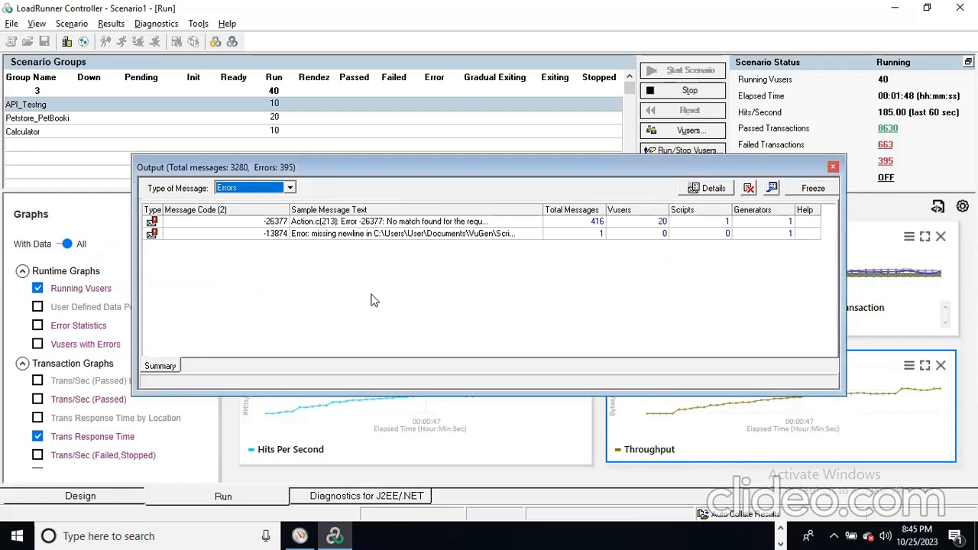
click(463, 222)
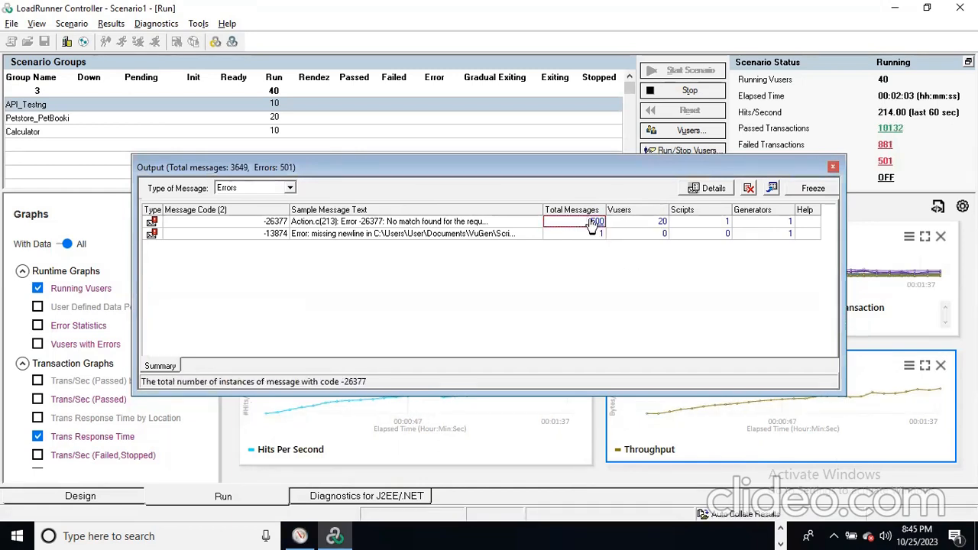
click(595, 221)
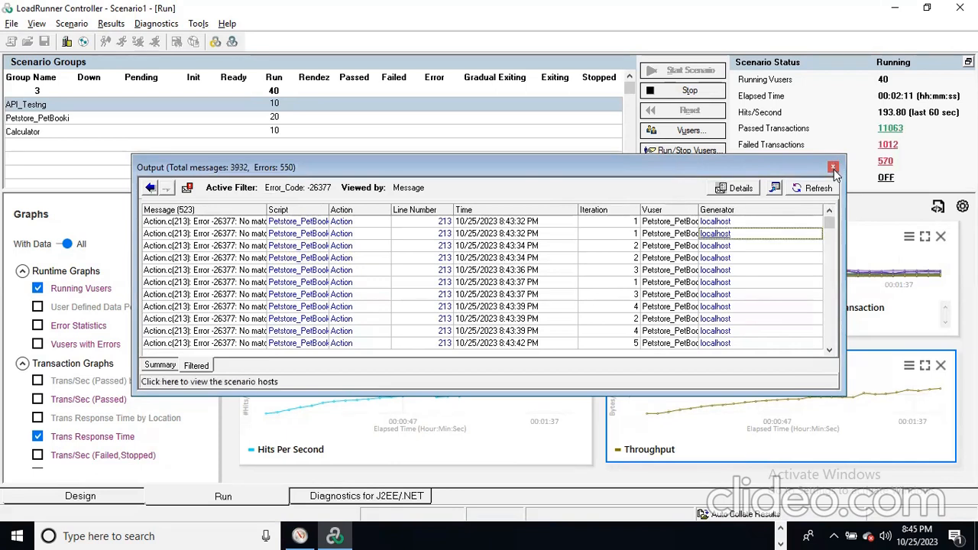
click(833, 167)
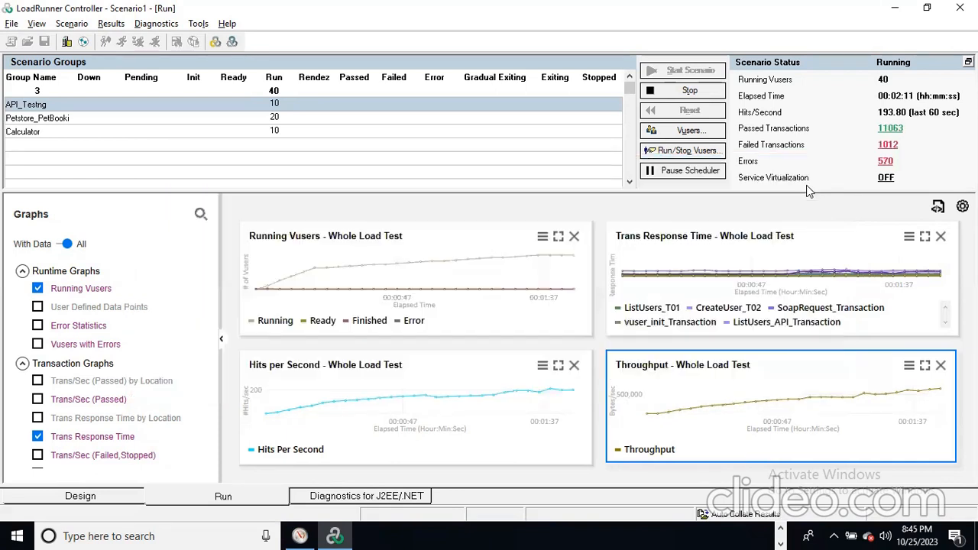
click(885, 162)
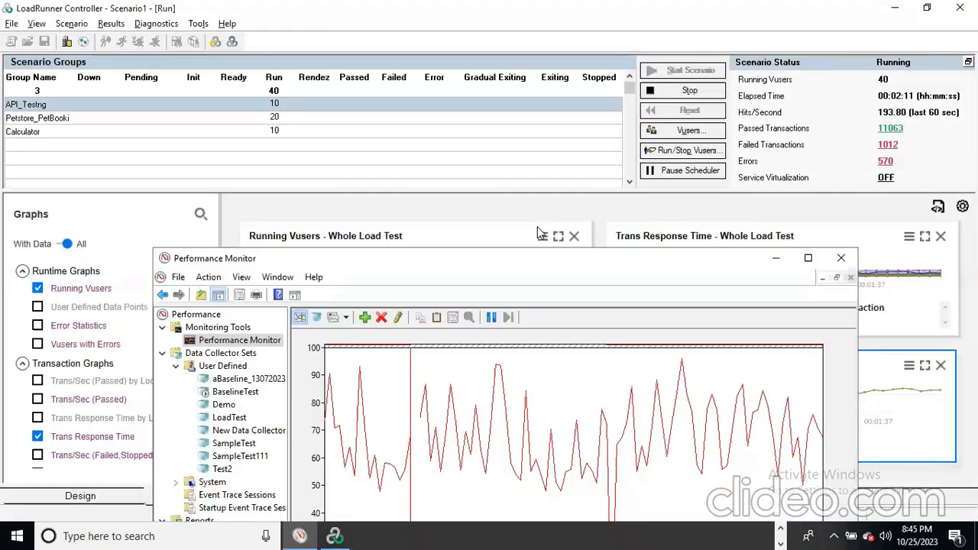
- Inspect the single -13874 missing-newline message's text, script and iteration fields, then close the output
drag(456, 248, 402, 62)
click(442, 167)
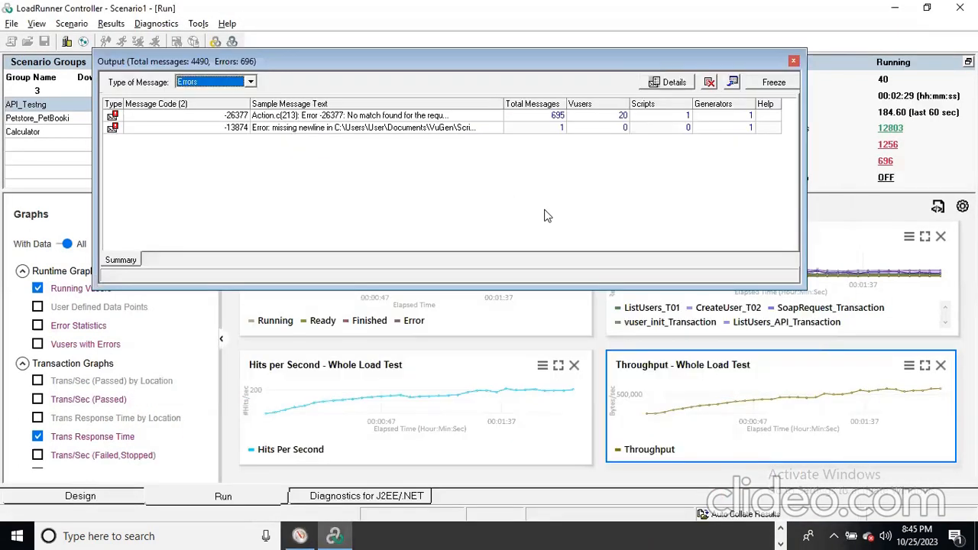
click(311, 130)
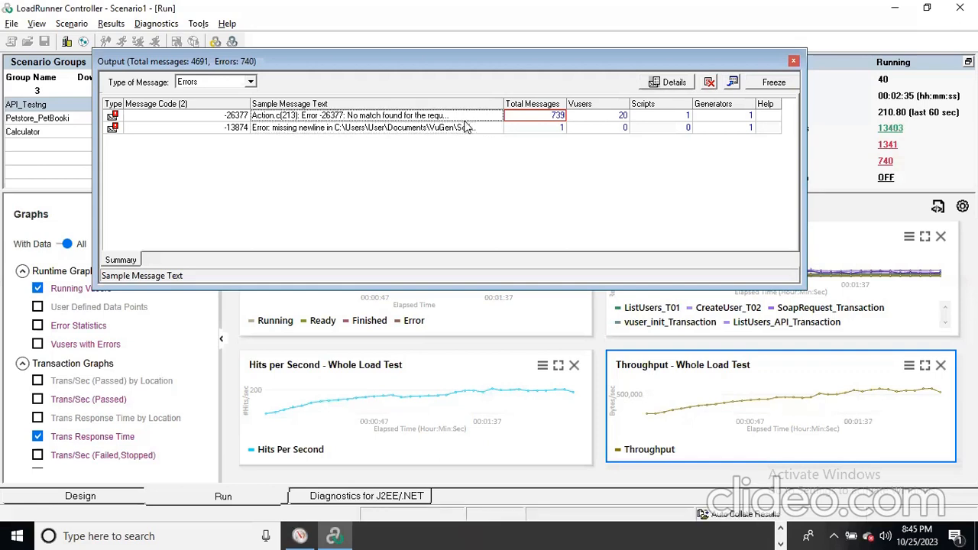
double_click(561, 127)
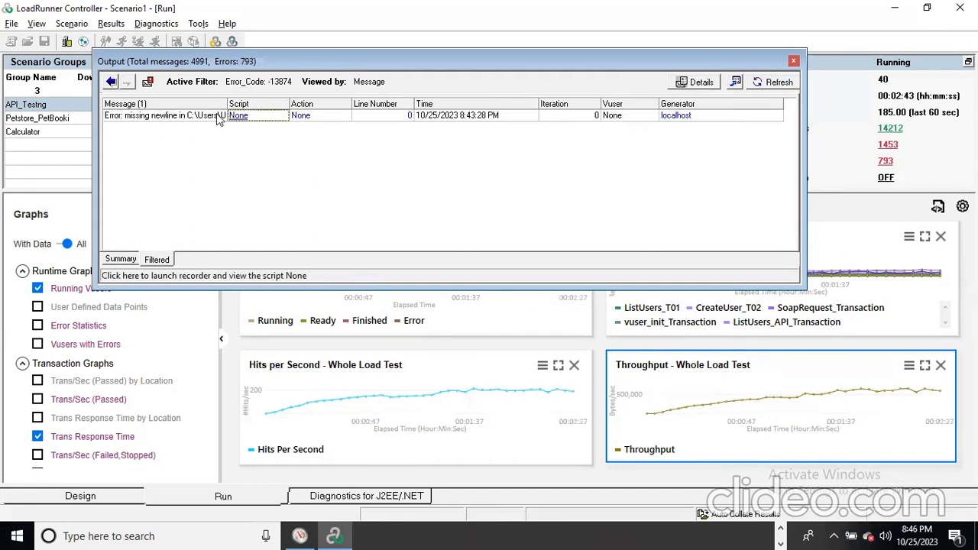
click(220, 117)
click(241, 115)
click(571, 115)
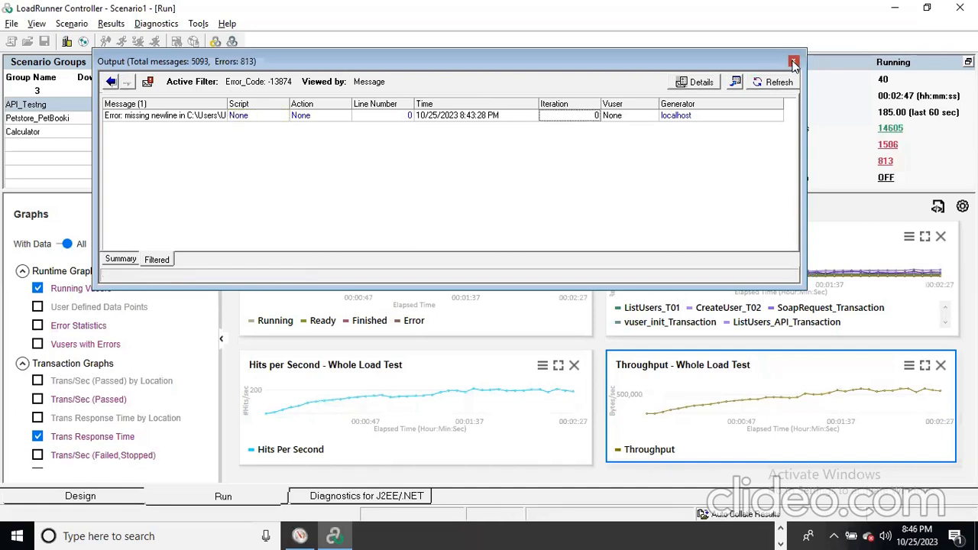
click(793, 60)
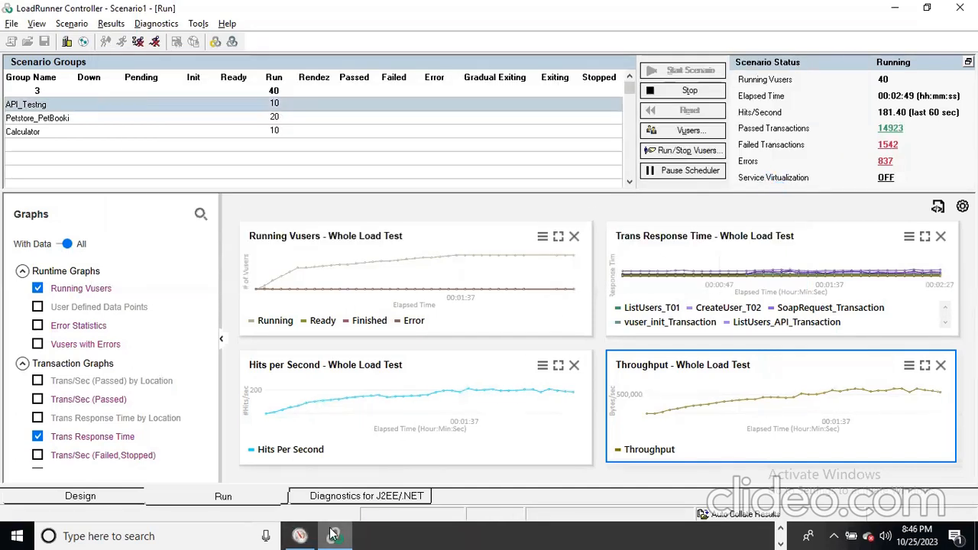
- Maximize Performance Monitor, show GPU Local Usage statistics, and select the BaselineTest set
click(300, 536)
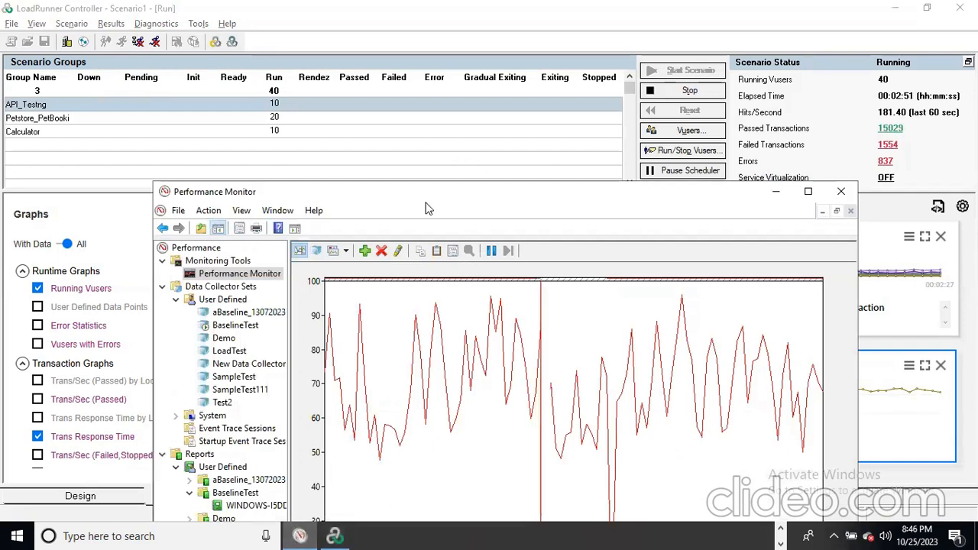
drag(429, 191, 379, 61)
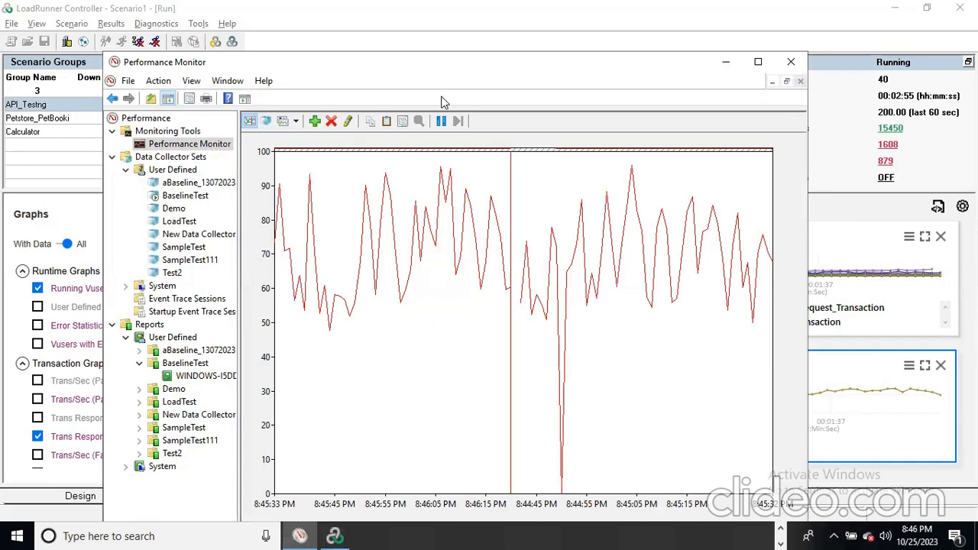
double_click(297, 62)
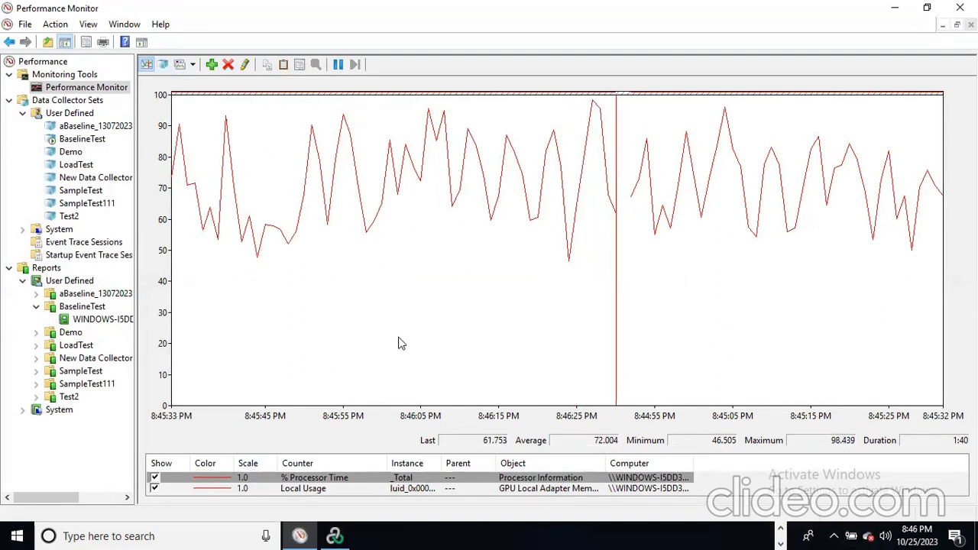
click(330, 489)
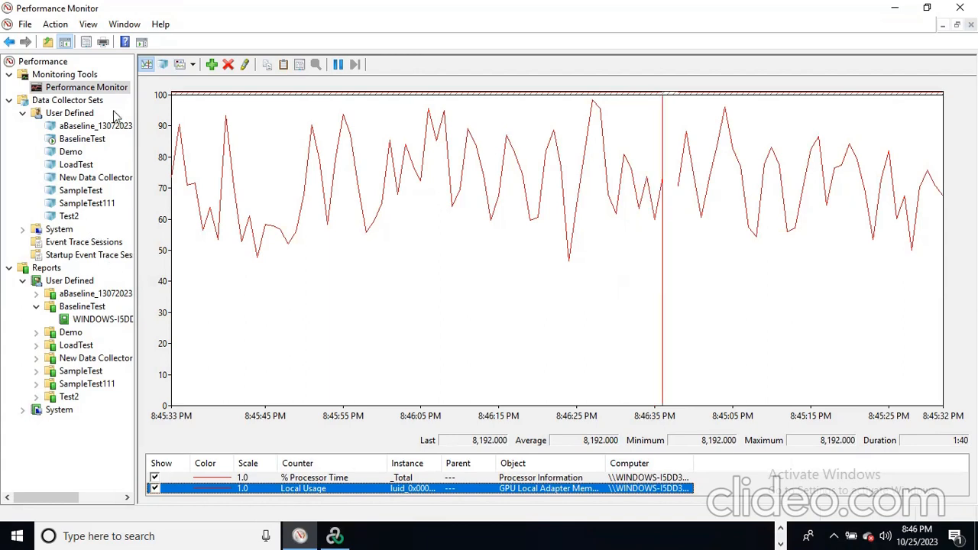
click(81, 140)
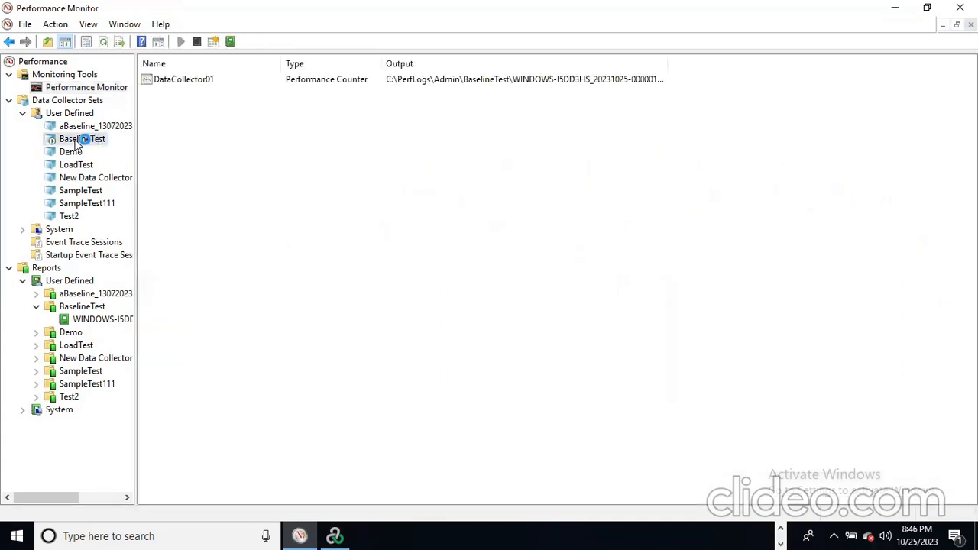
- Check the BaselineTest report's 300-second collection status, then Alt+Tab to LoadRunner Controller
right_click(79, 139)
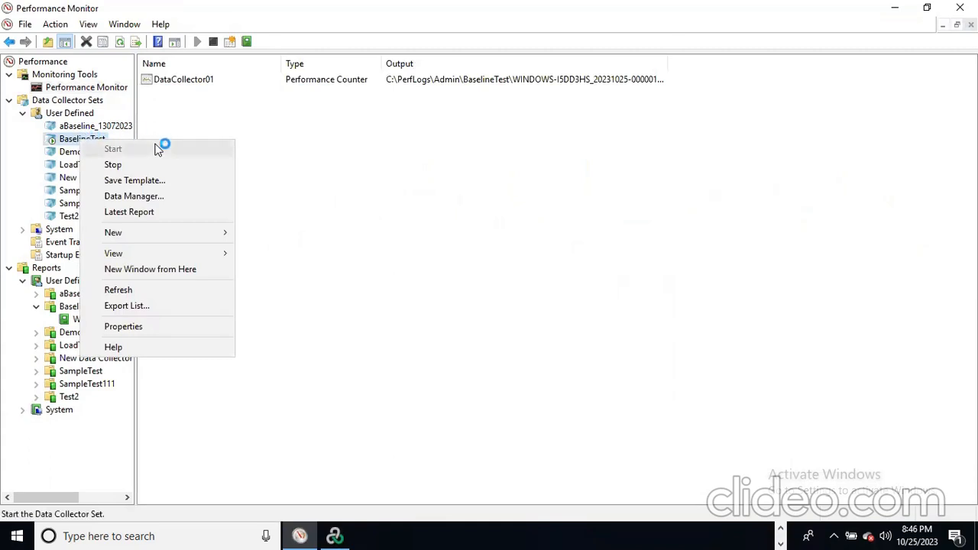
click(364, 185)
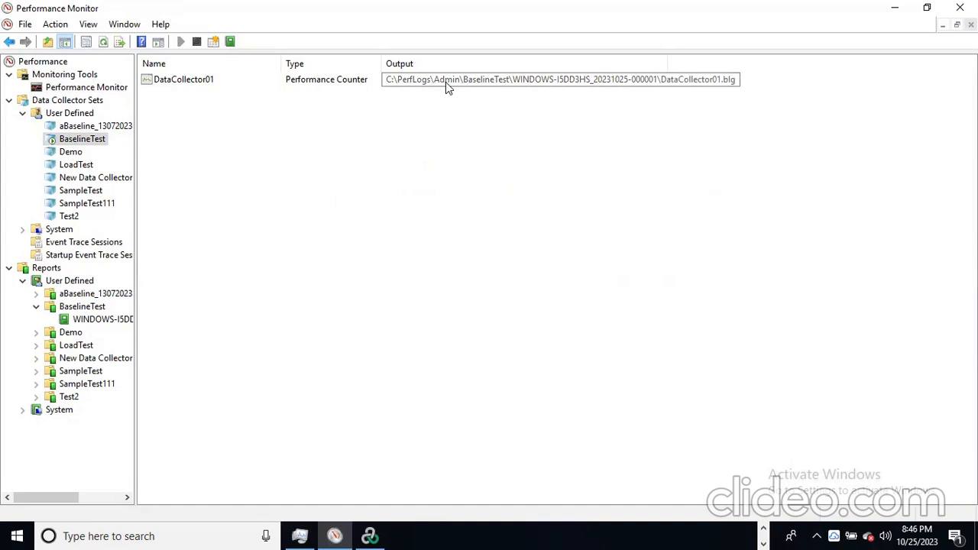
click(102, 321)
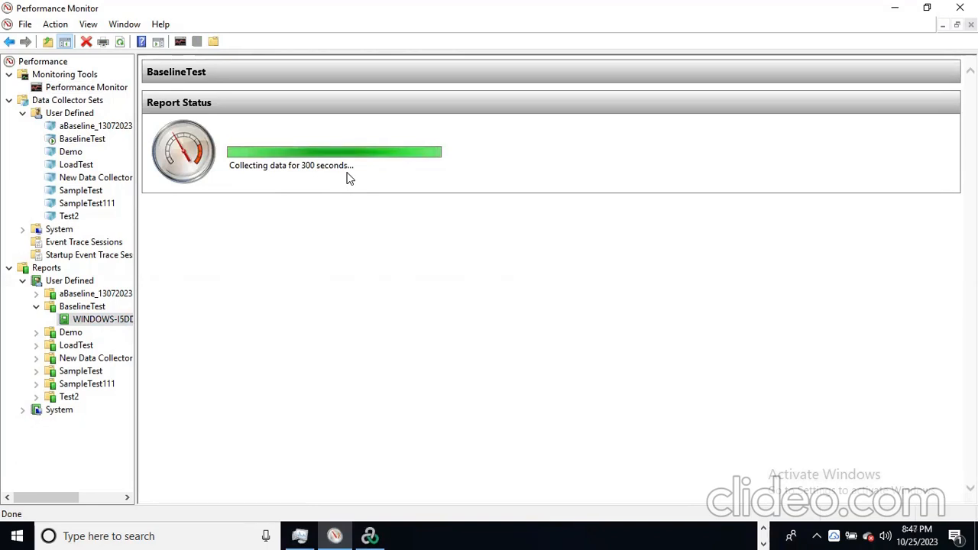
key(alt+Tab)
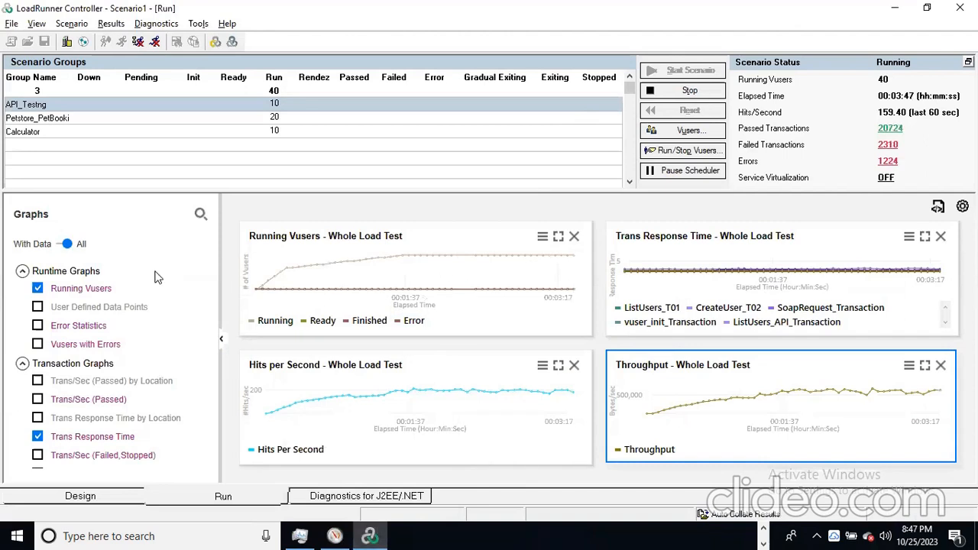
double_click(364, 260)
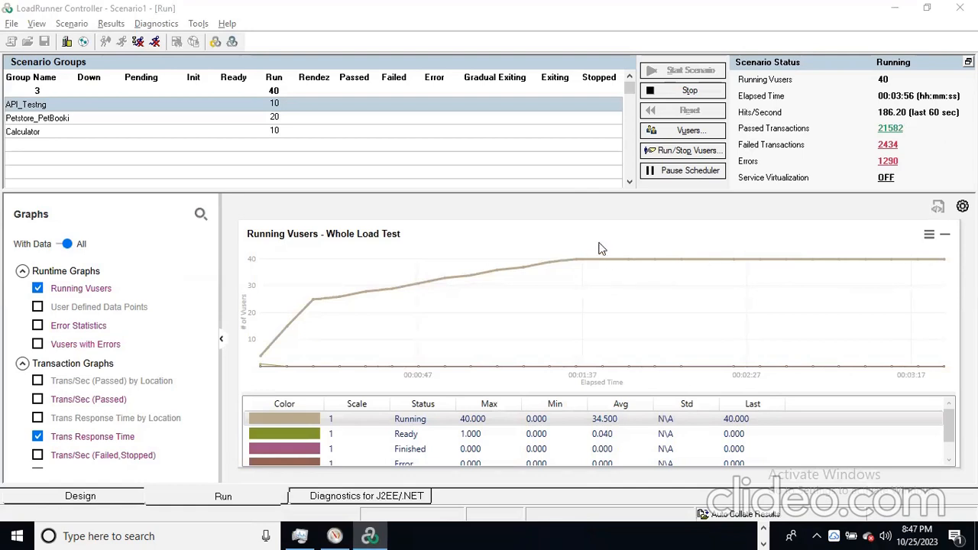
double_click(334, 274)
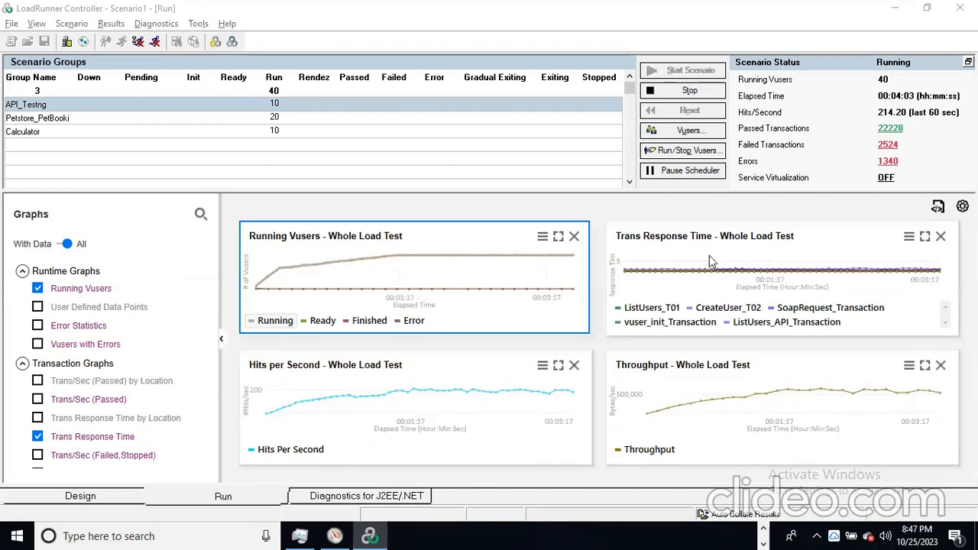
double_click(710, 255)
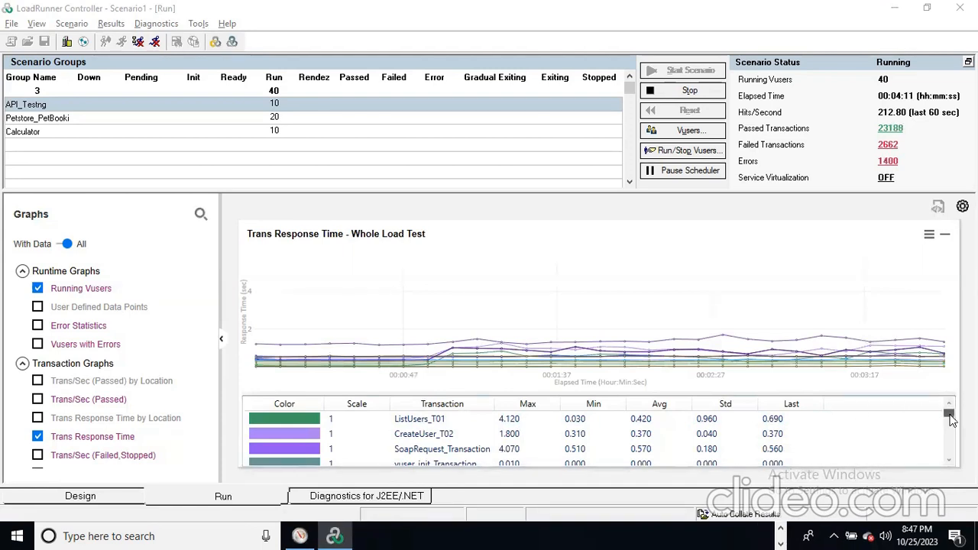
scroll(950, 418, down, 1)
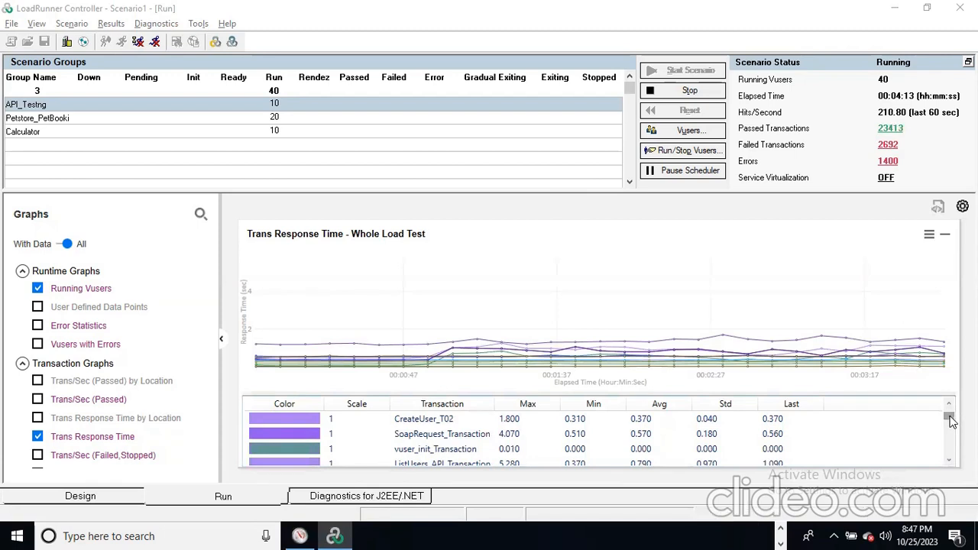
scroll(950, 424, down, 1)
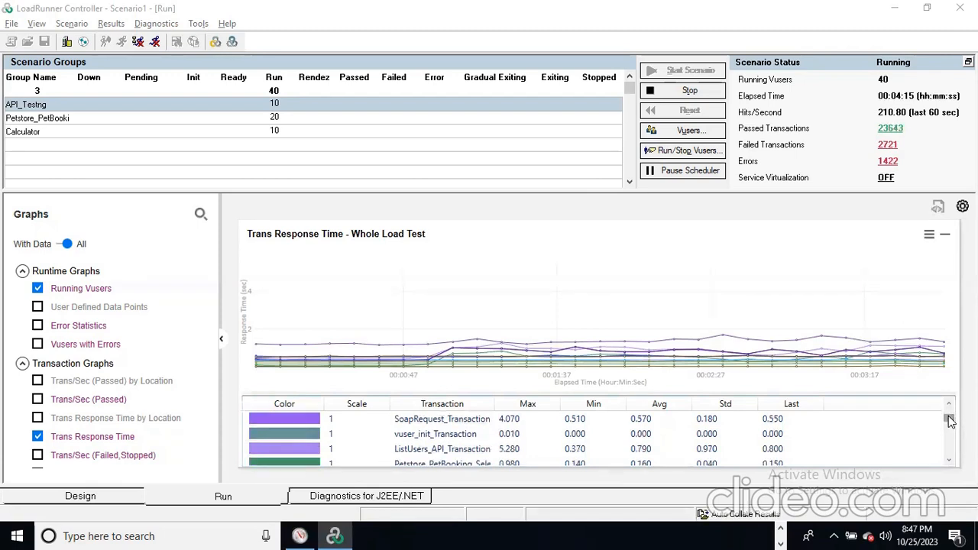
drag(949, 424, 949, 462)
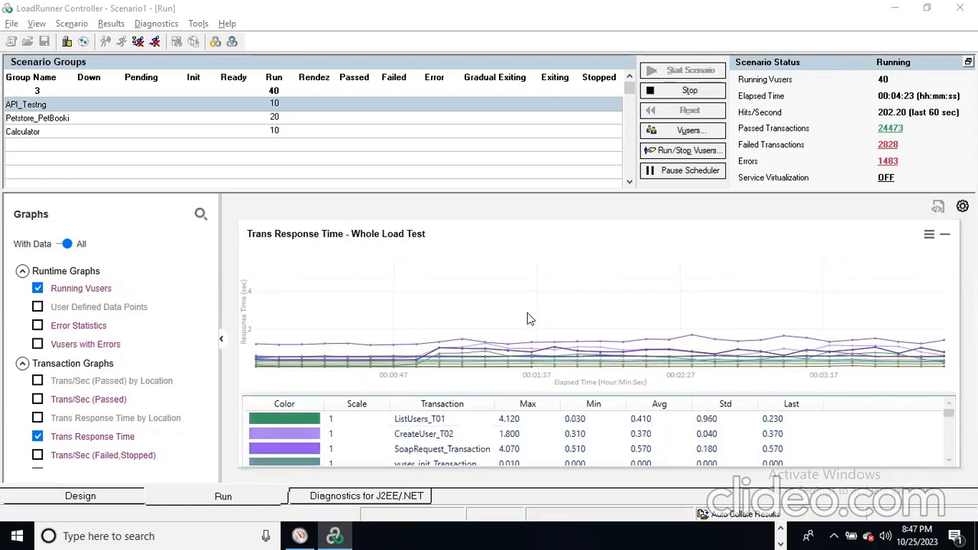
double_click(579, 279)
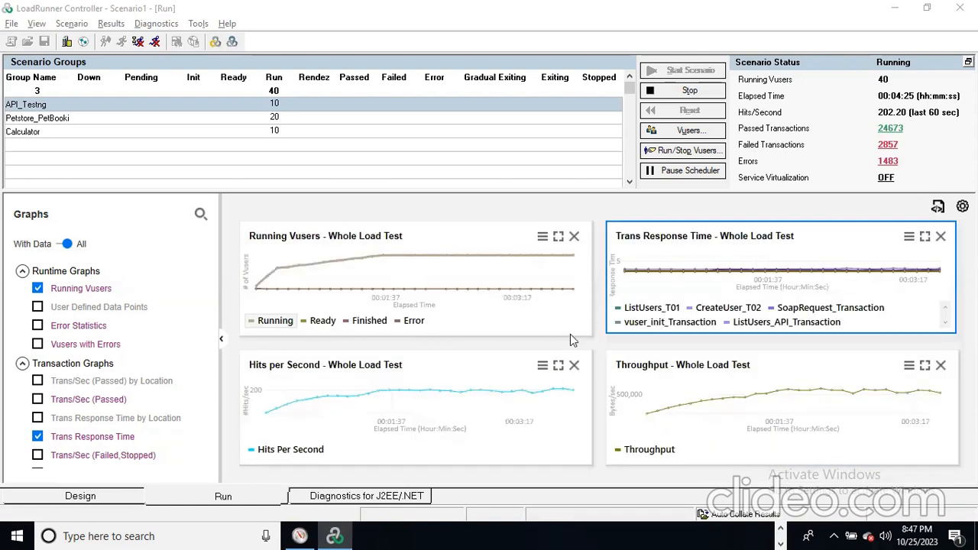
double_click(391, 401)
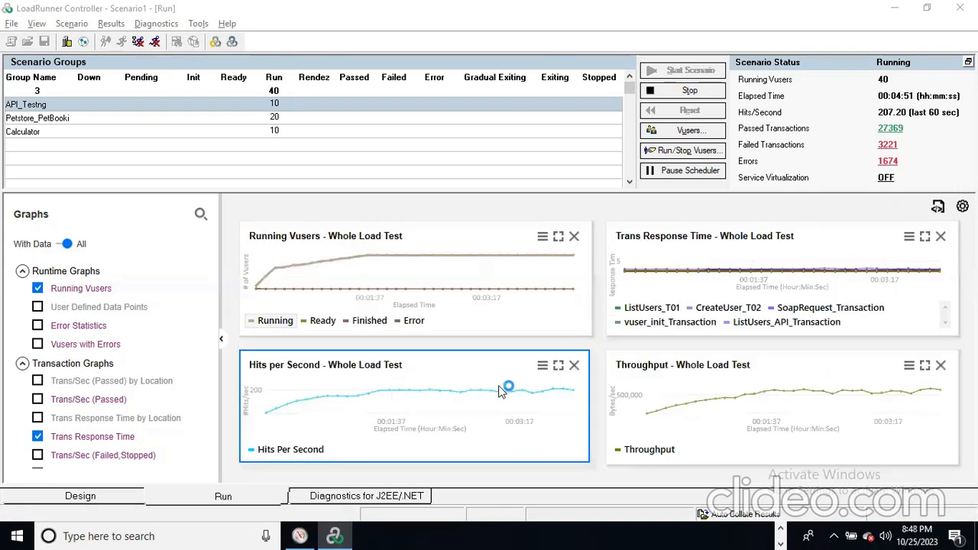
double_click(683, 409)
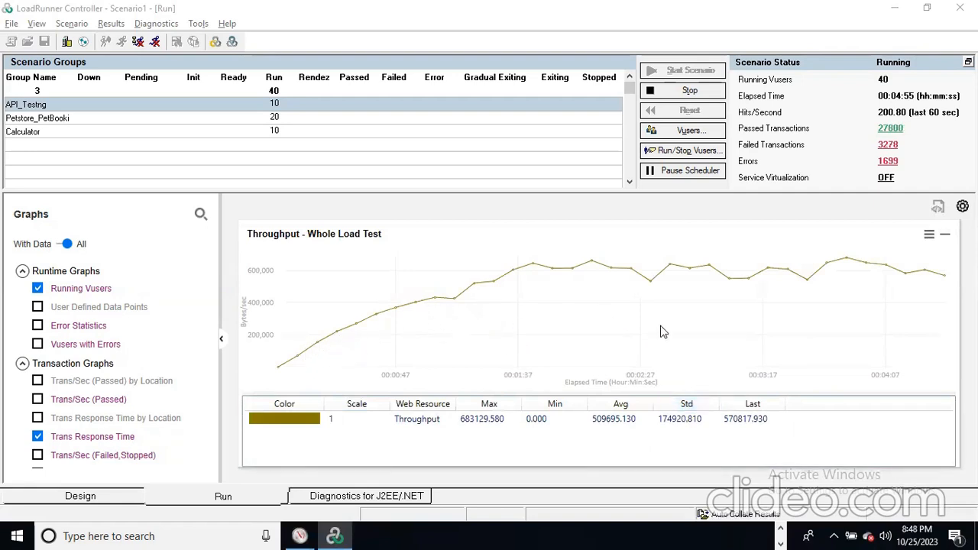
double_click(642, 313)
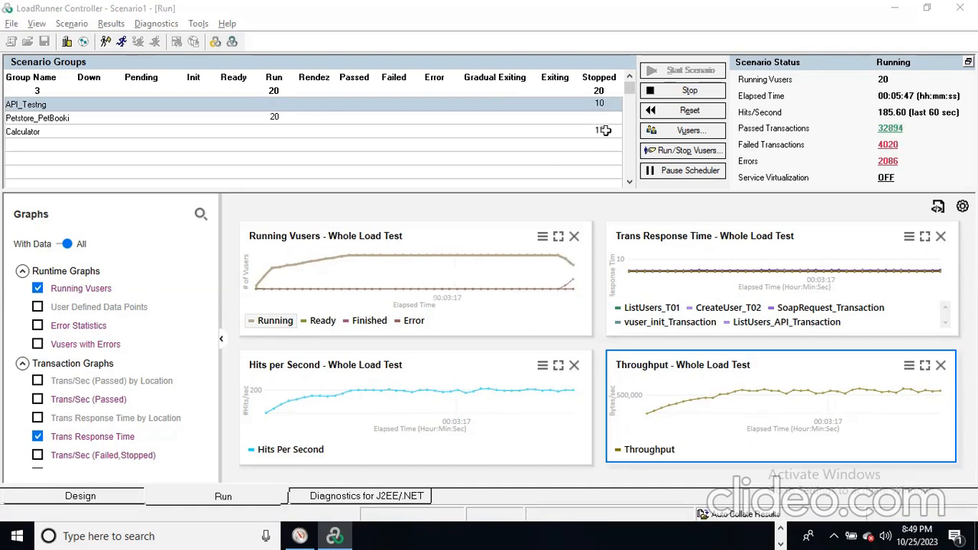
- Select the Petstore_PetBooking group with 20 running Vusers and list its individual Vusers
click(273, 106)
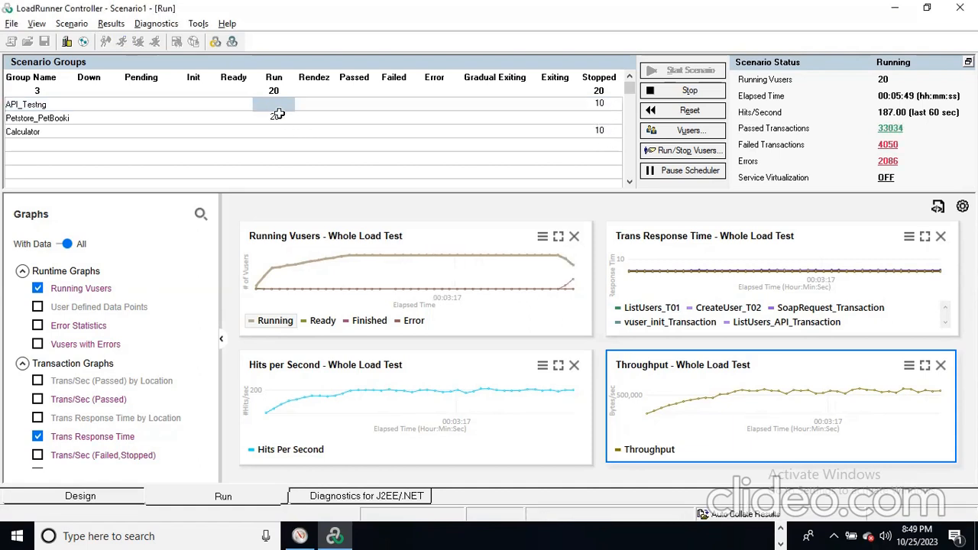
click(277, 116)
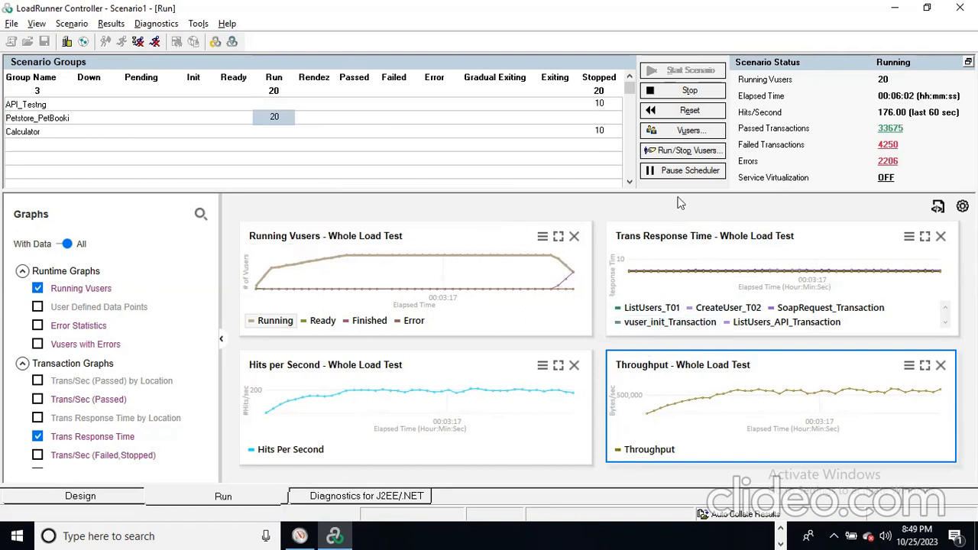
click(689, 131)
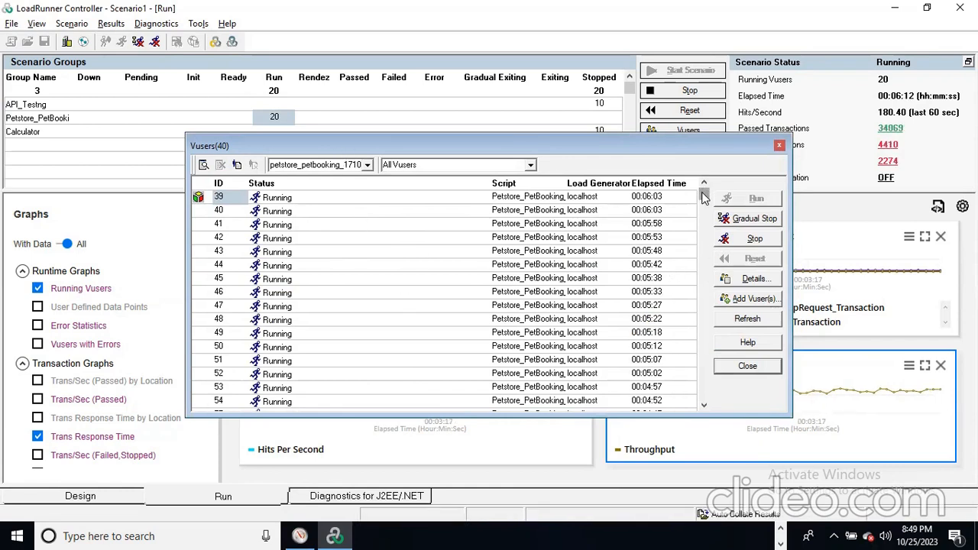
- Stop Vuser 39, run it again, and close the Vusers list
drag(702, 198, 721, 152)
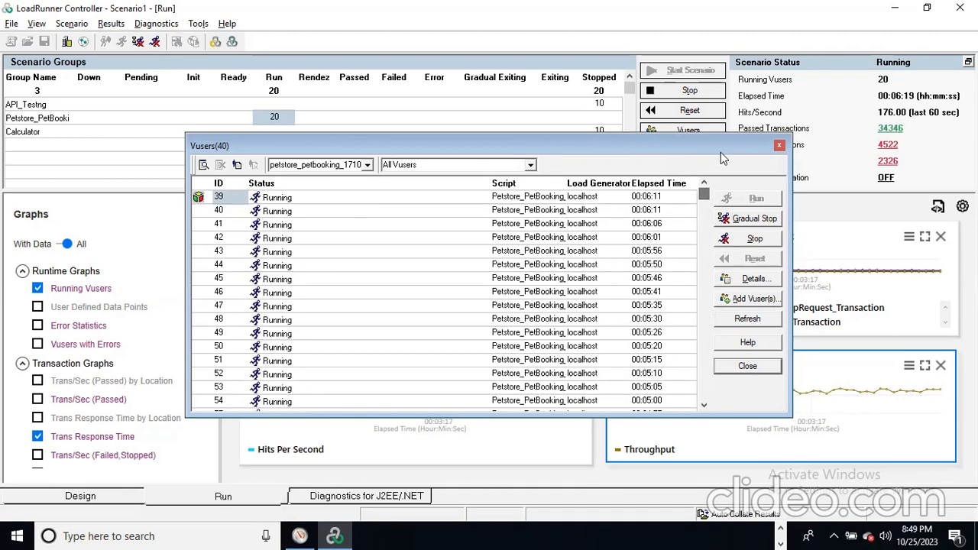
click(297, 200)
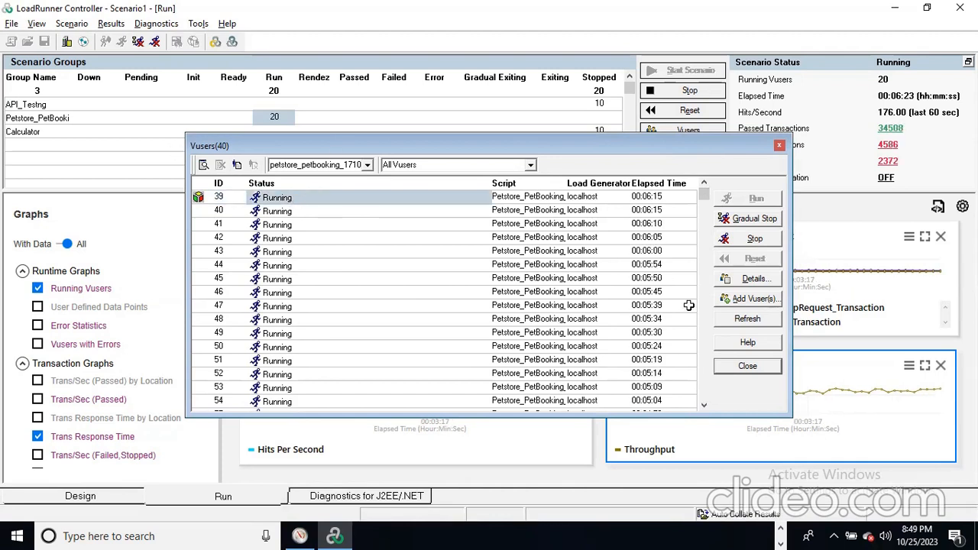
click(754, 239)
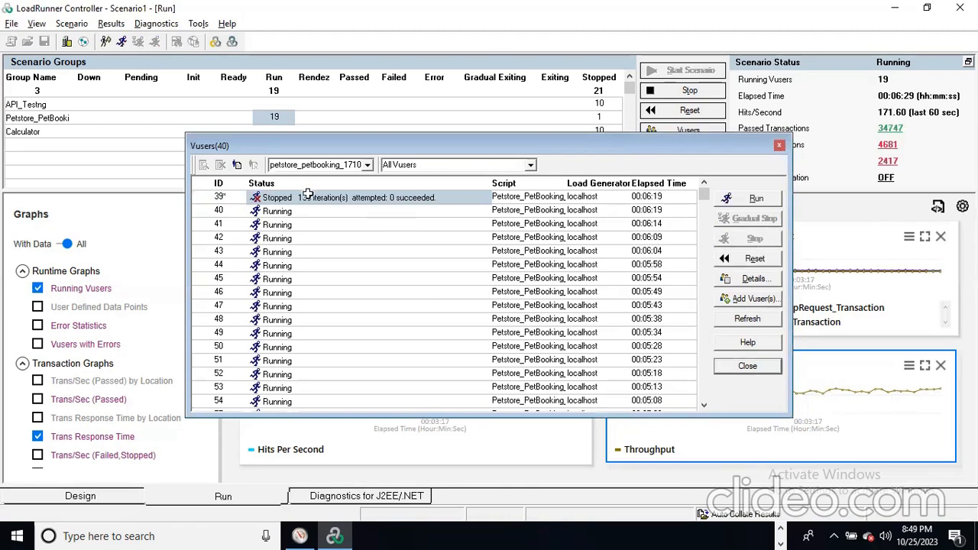
click(757, 200)
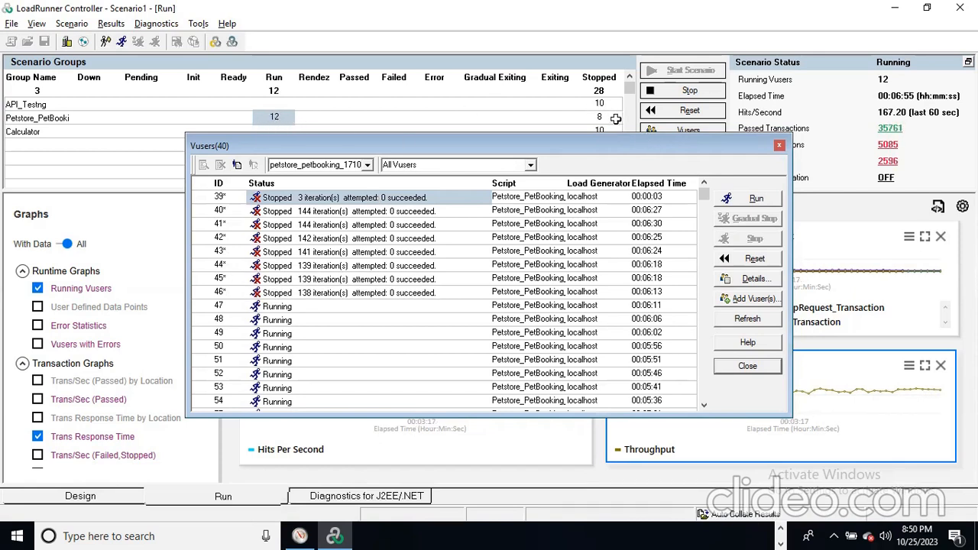
click(779, 146)
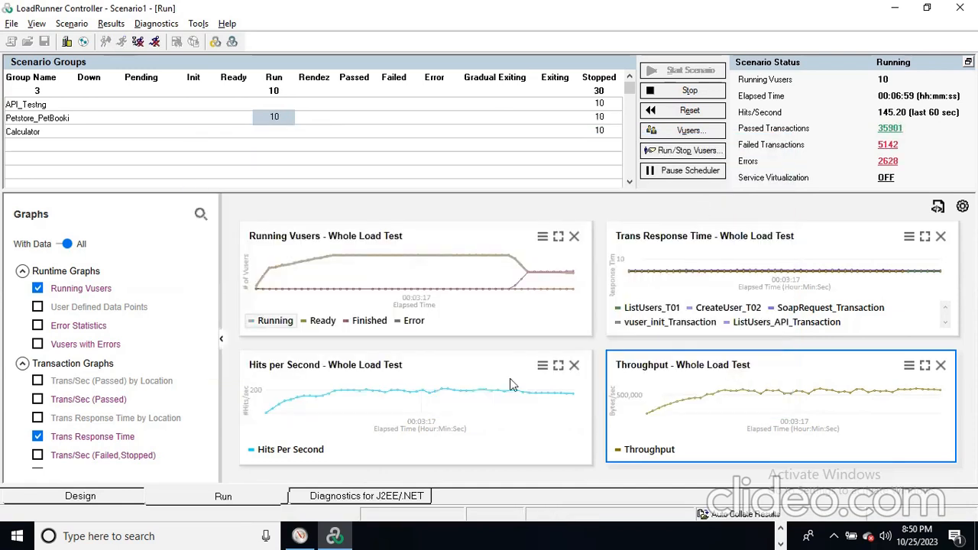
- Switch from LoadRunner Controller to the Performance Monitor window with the BaselineTest graph
click(780, 529)
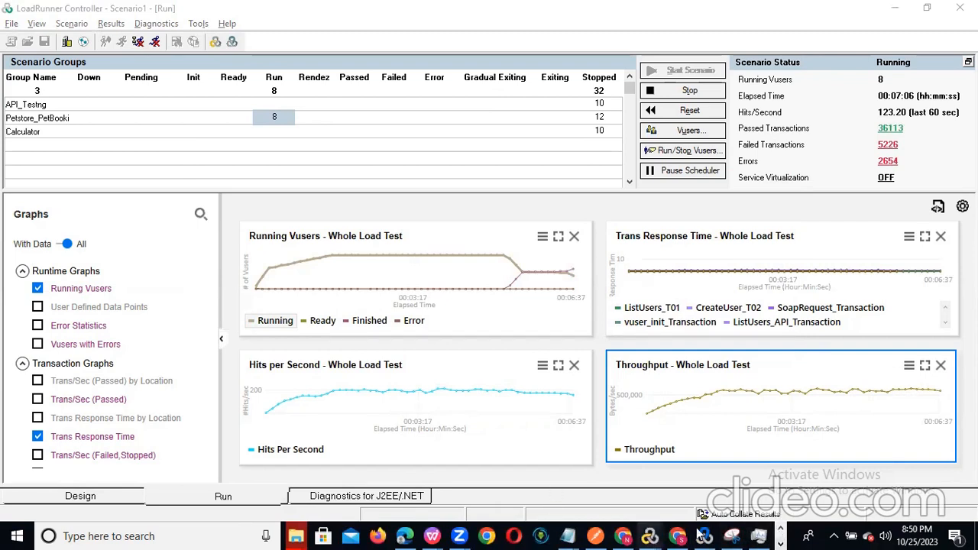
key(alt+Tab)
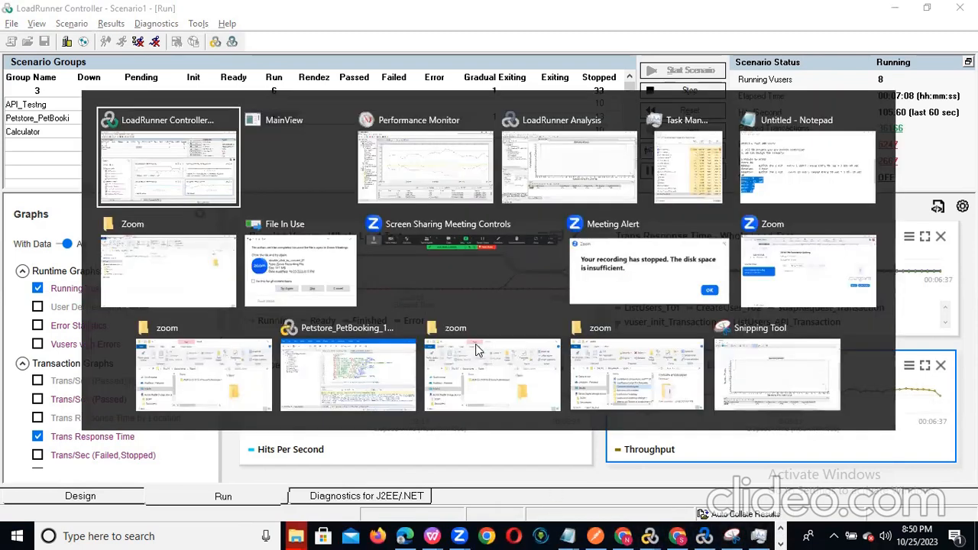
key(Tab)
key(Tab)
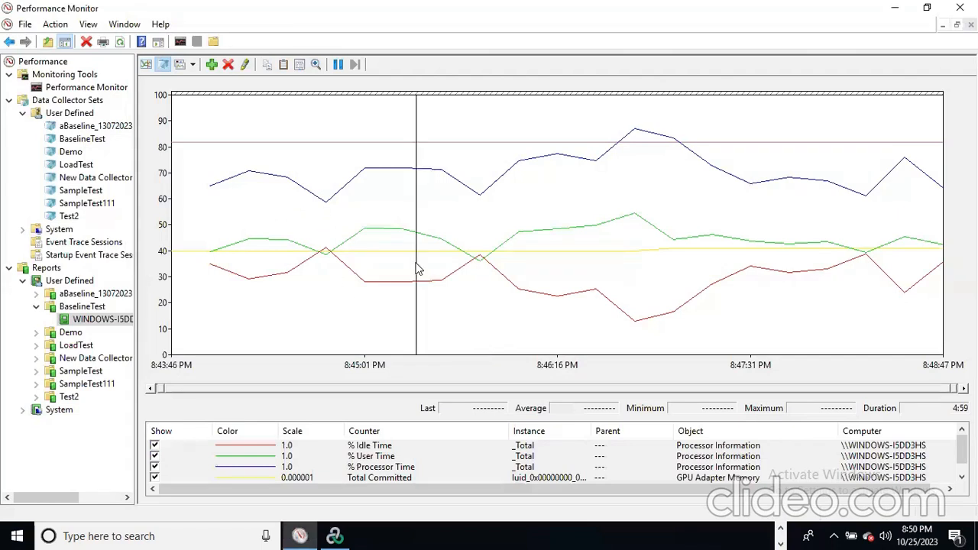
- Show Total Committed statistics (average 40,376,808) and scroll the legend to reveal GPU Shared Usage
click(397, 478)
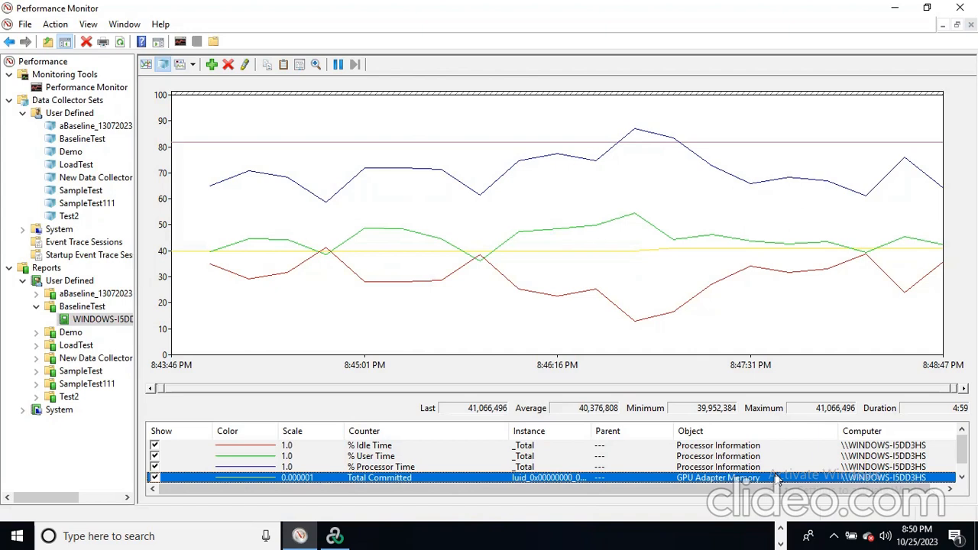
scroll(740, 479, down, 1)
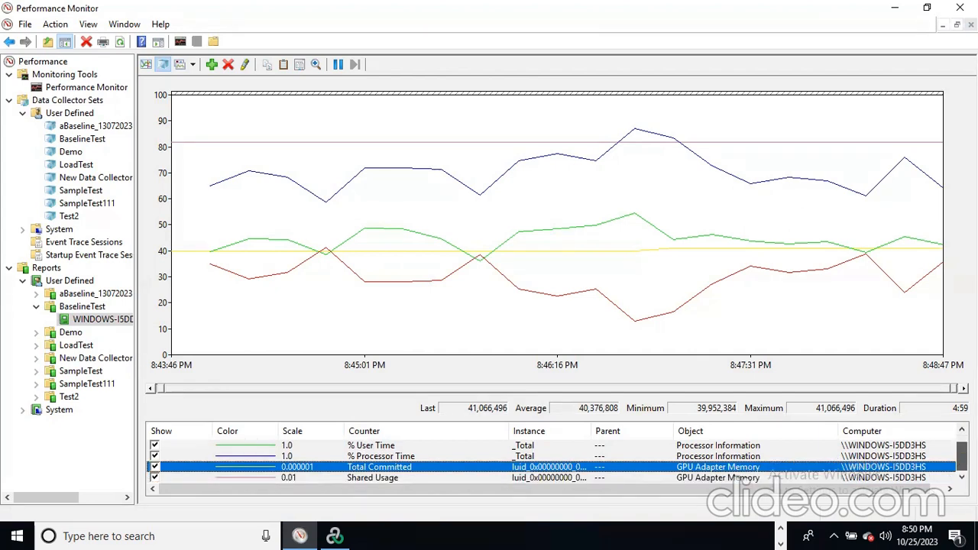